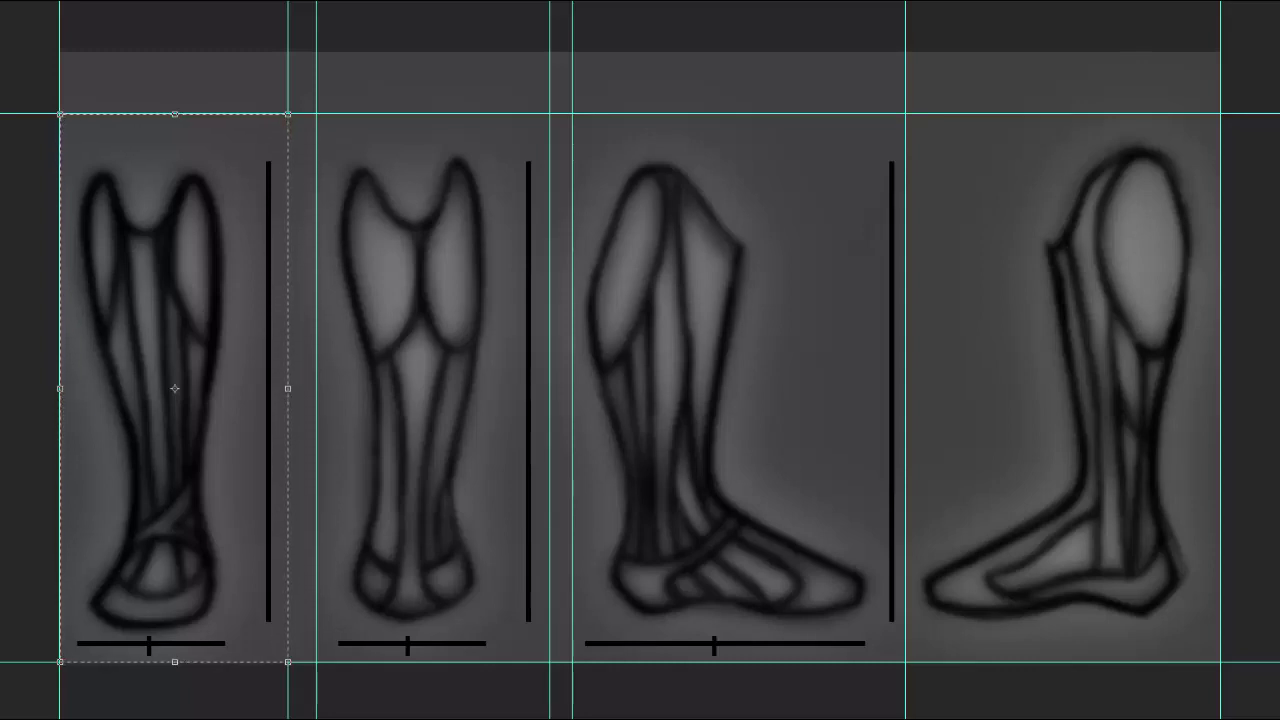
Merge all visible layers of the leg reference sheet and discard the hidden layers
key("ctrl+shift+e")
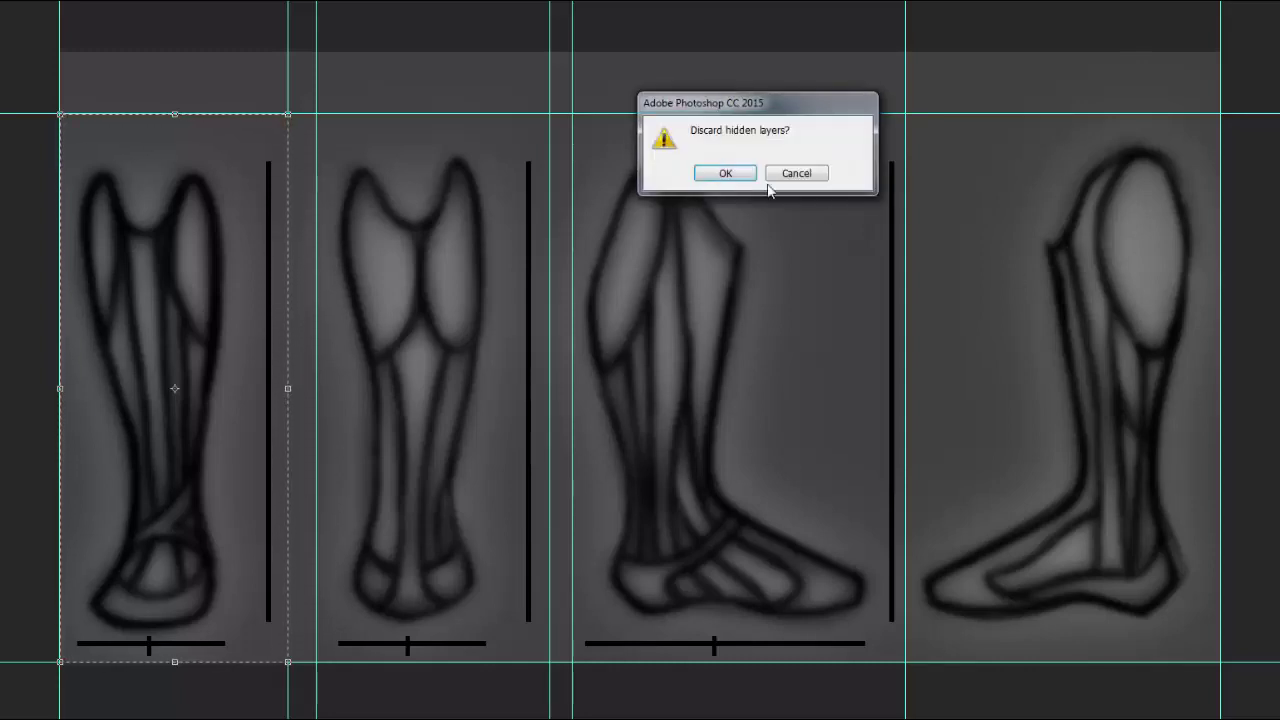
left_click(725, 175)
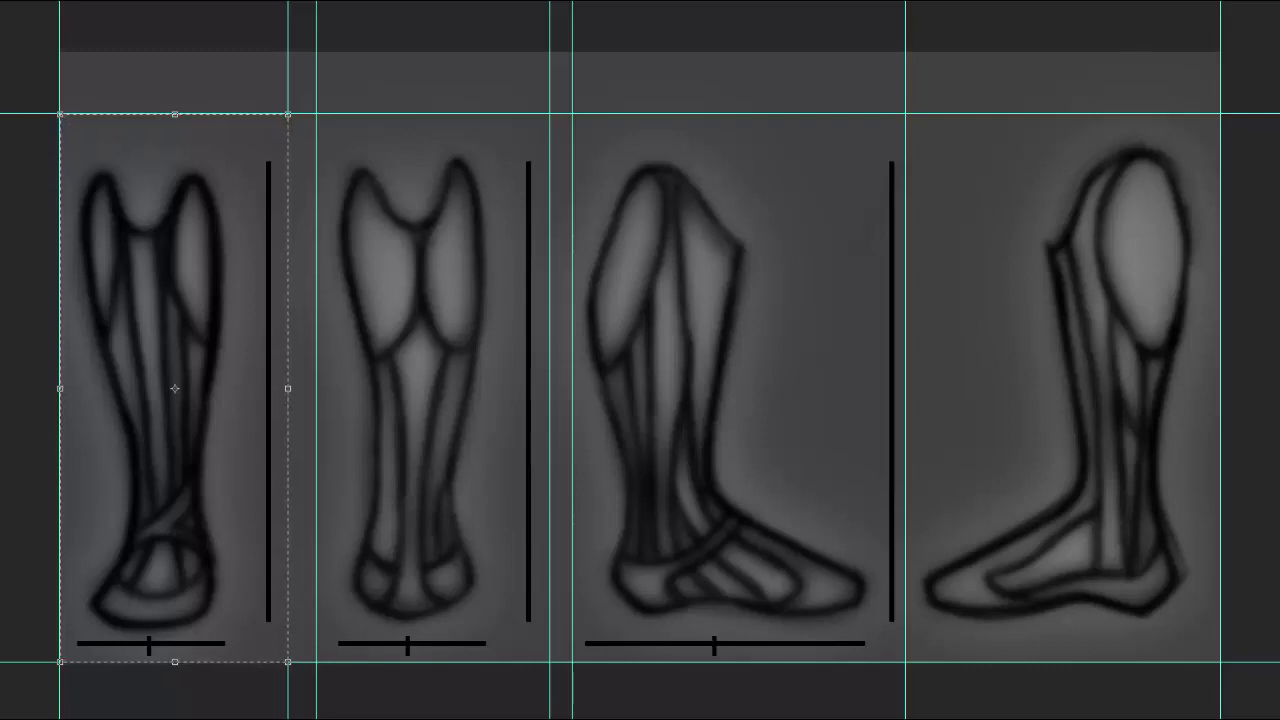
key("Return")
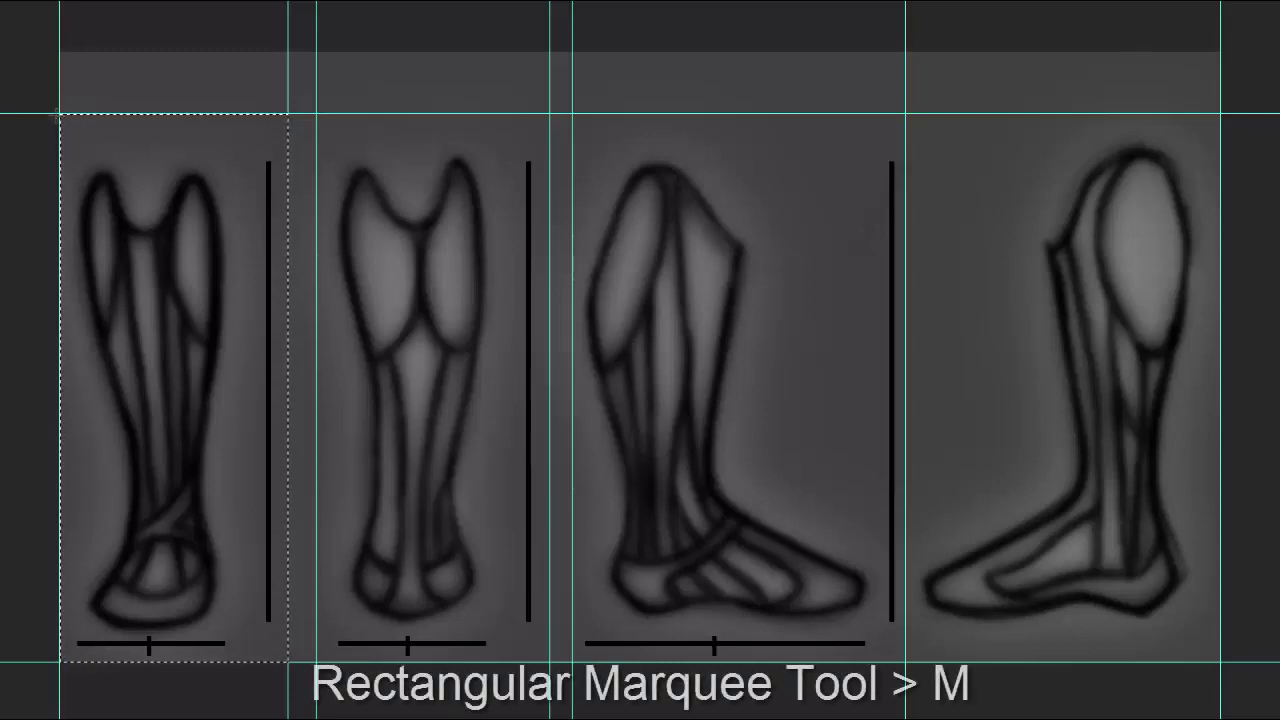
Select the first leg view within its guides and copy it into a new 275 × 660 pixel document
left_click_drag(111, 244, 289, 661)
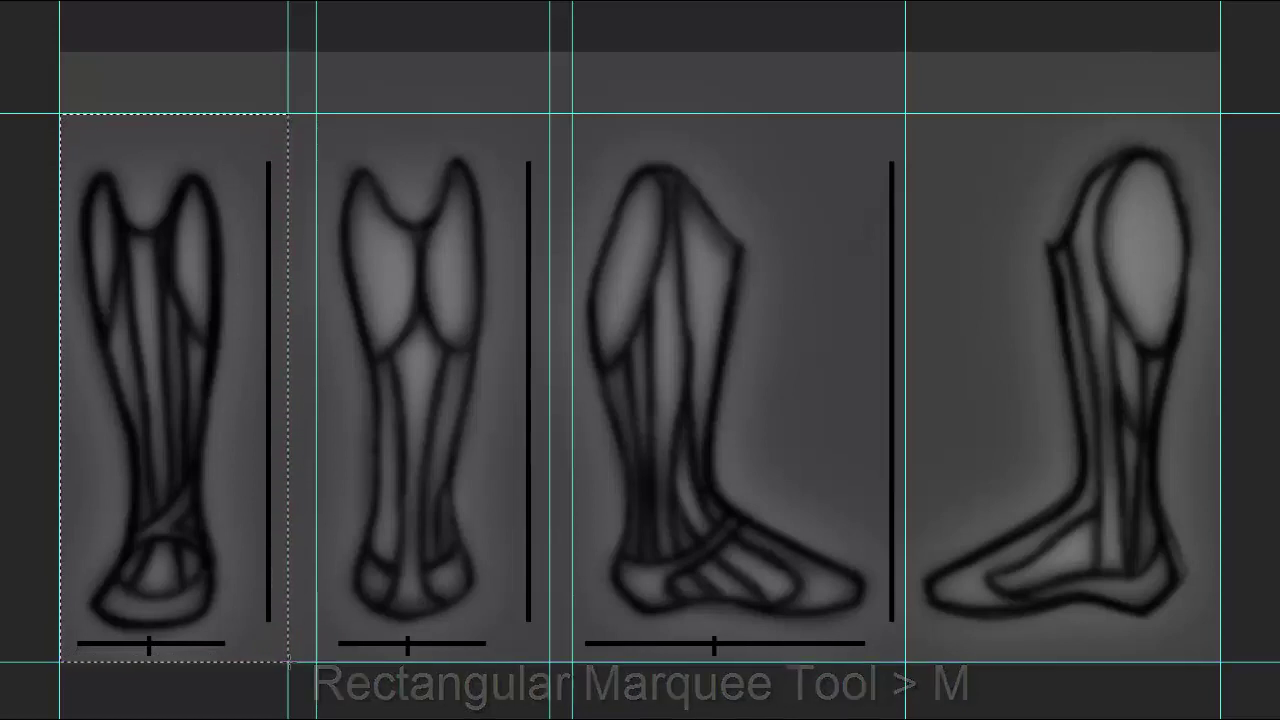
key("ctrl+n")
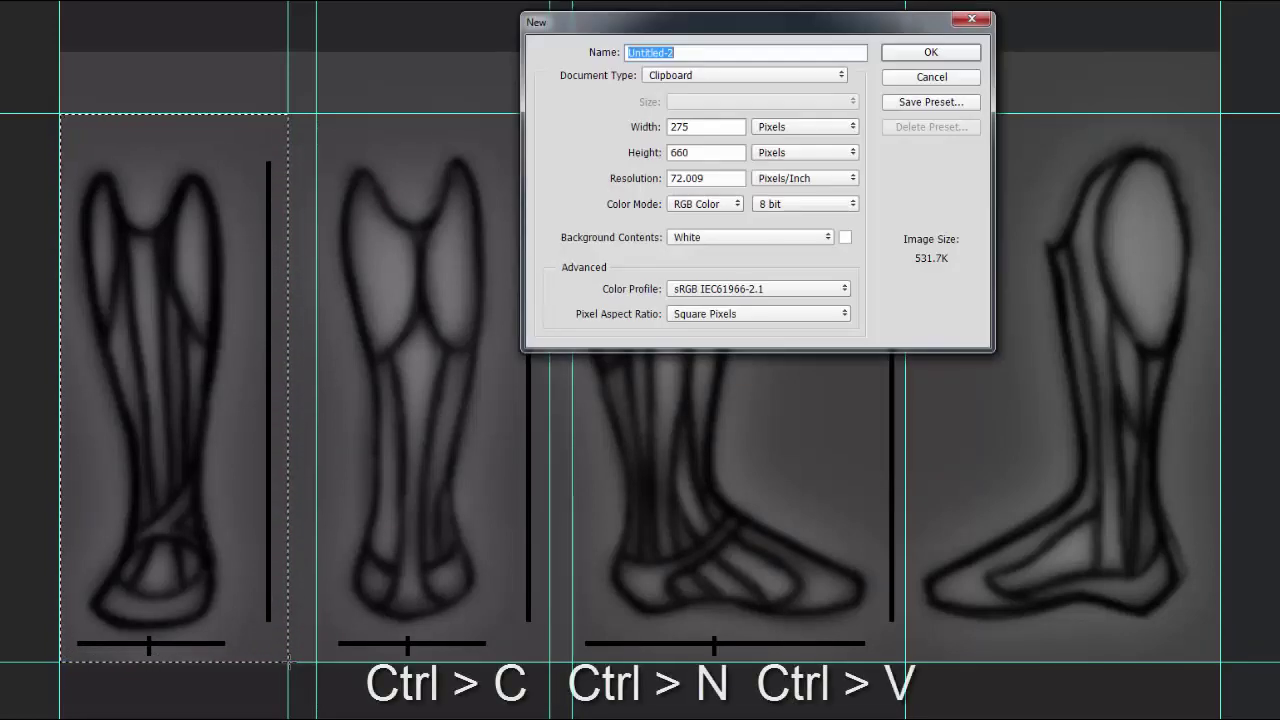
key("Return")
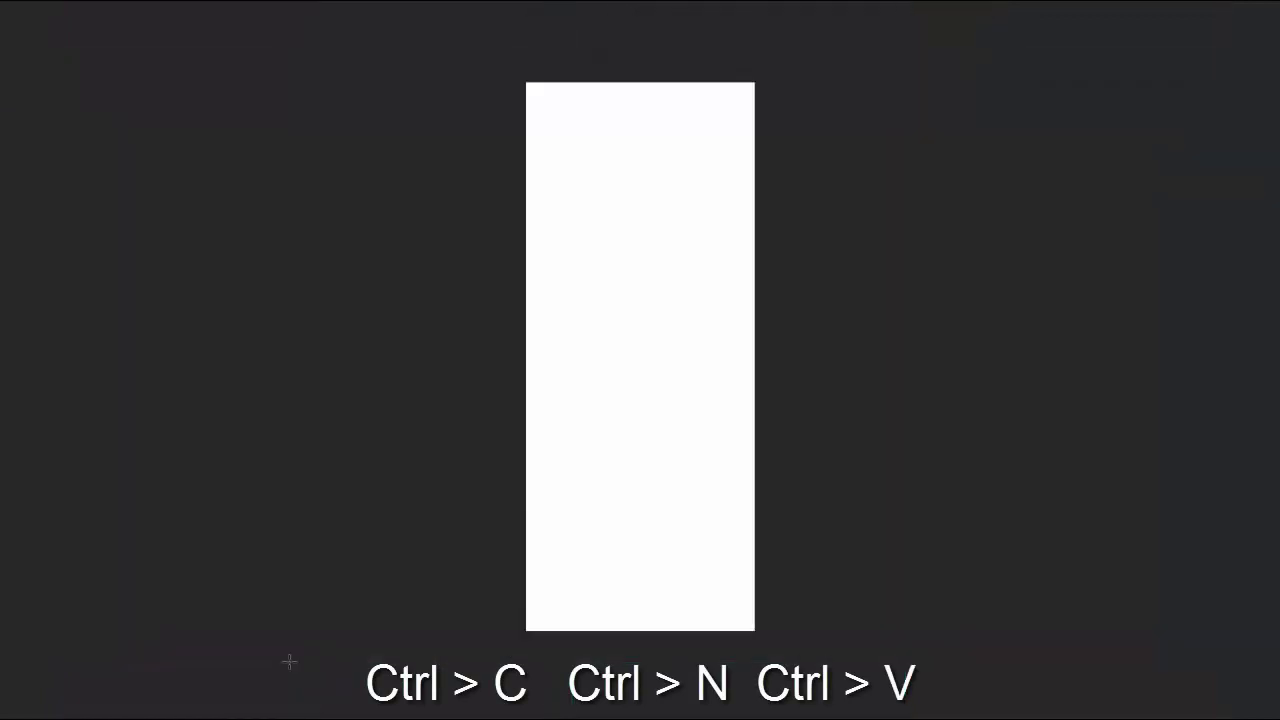
key("ctrl+v")
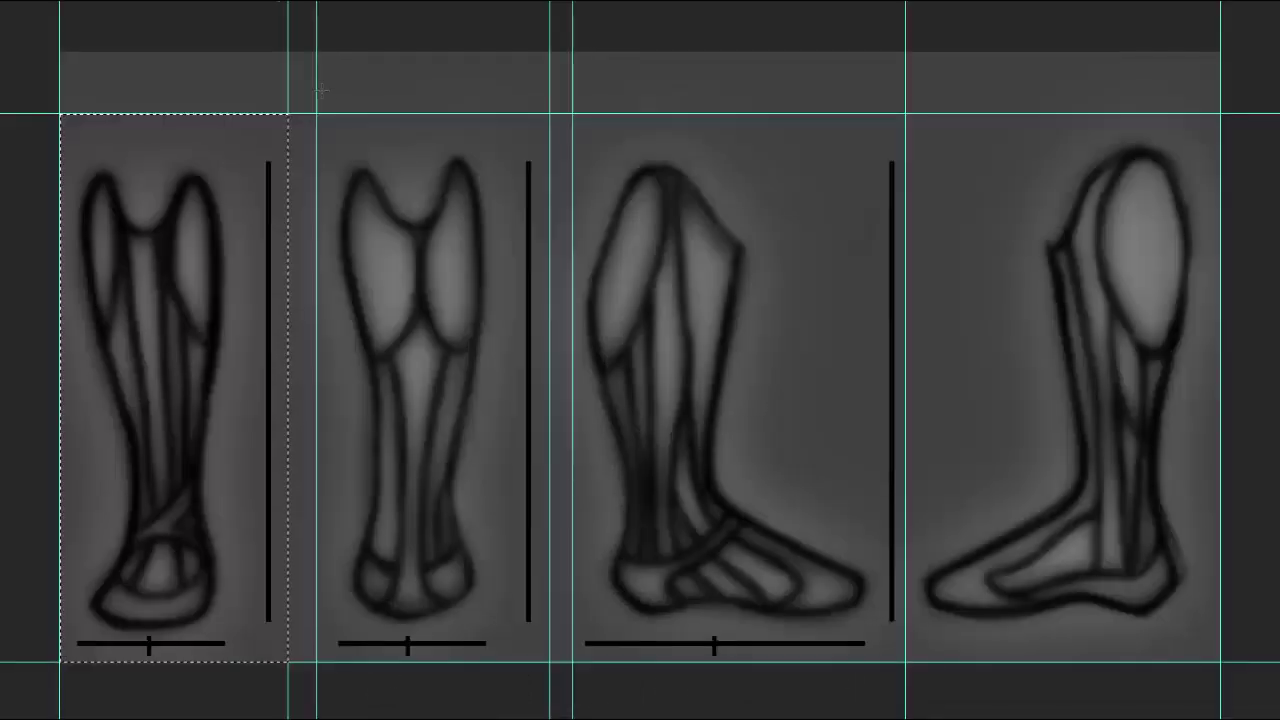
Select the second leg view within its guides on the reference sheet and copy it into a new clipboard-sized document
left_click_drag(317, 114, 549, 661)
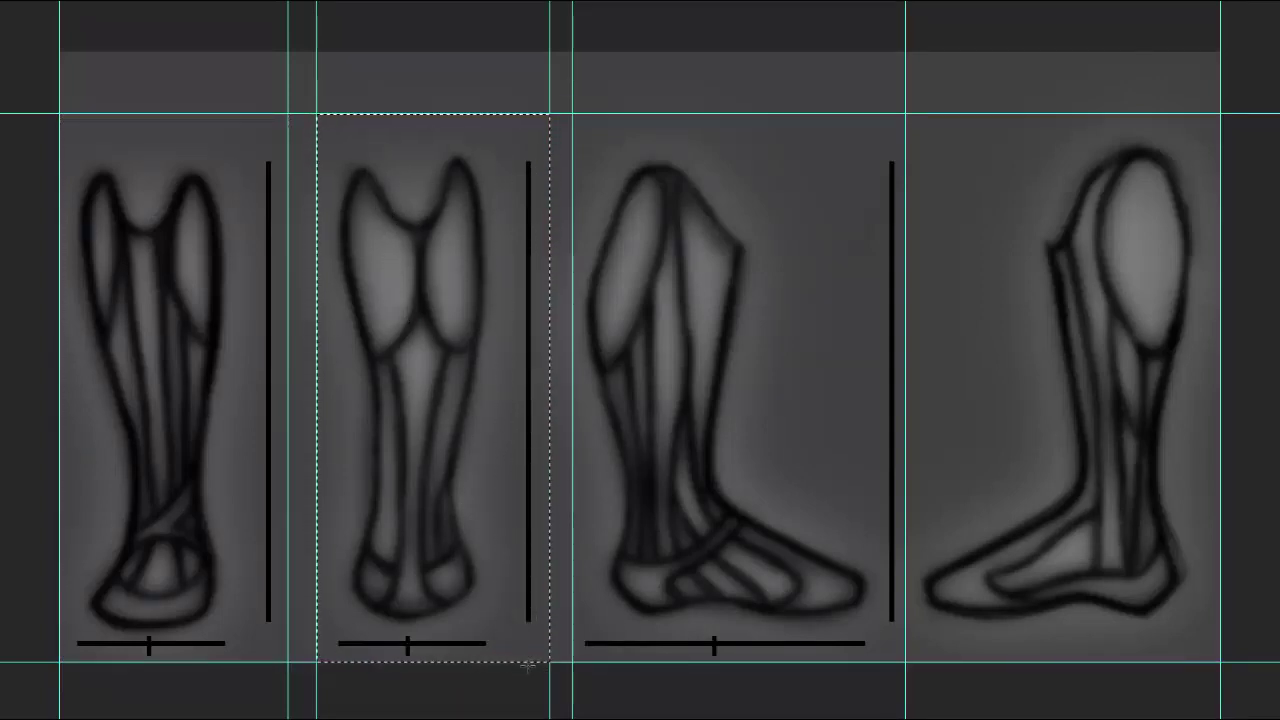
key("ctrl+c")
key("ctrl+n")
key("Return")
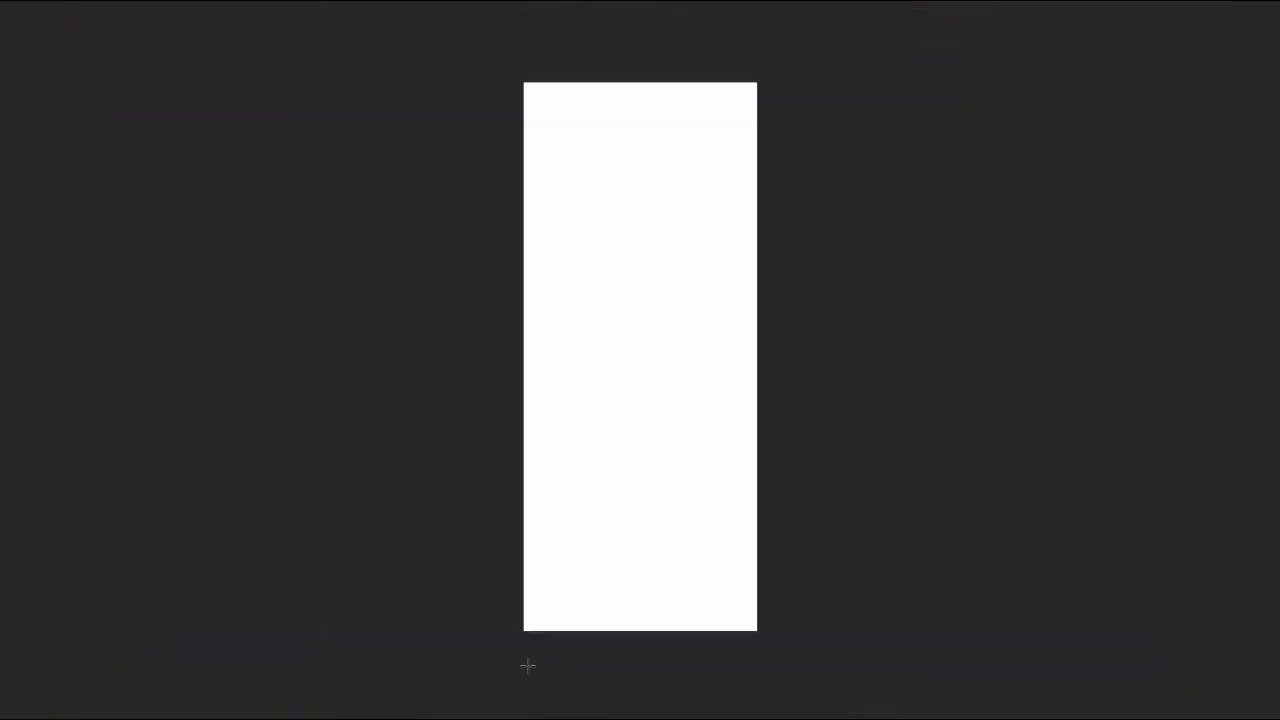
key("ctrl+v")
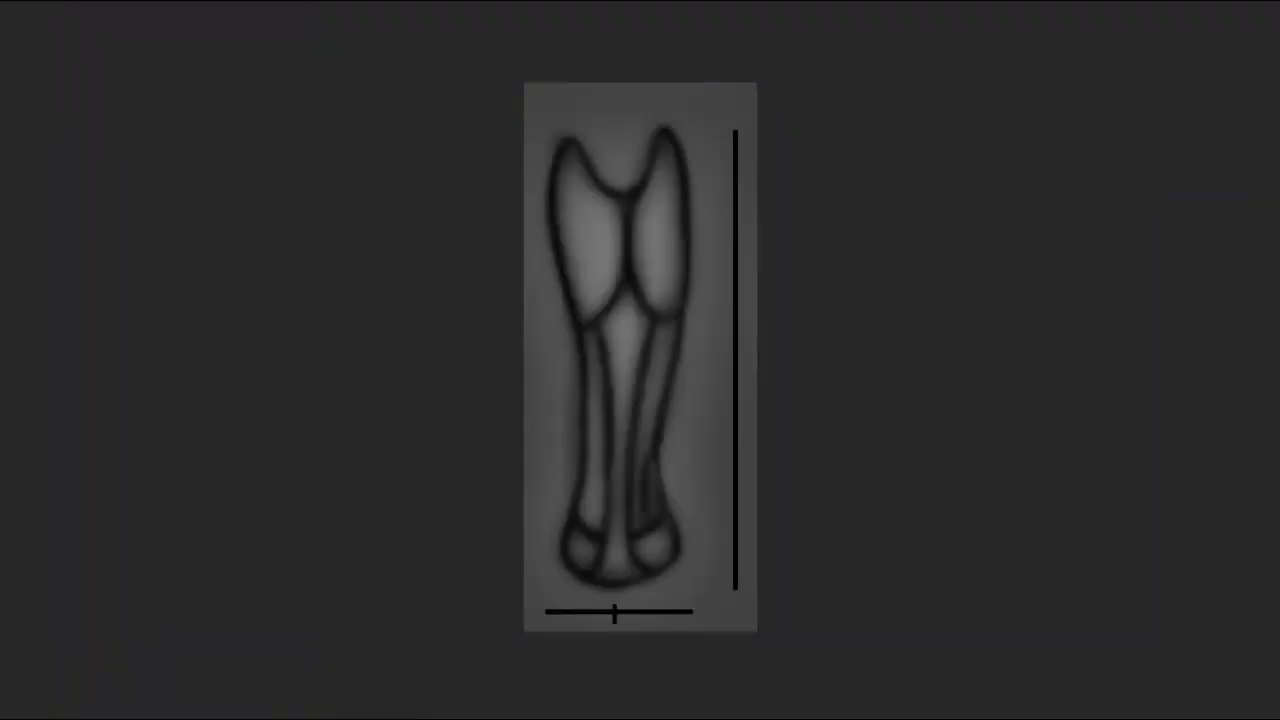
Select the third leg view, the side view with its scale bars, and copy it into a new 401 × 660 pixel document
key("ctrl+Tab")
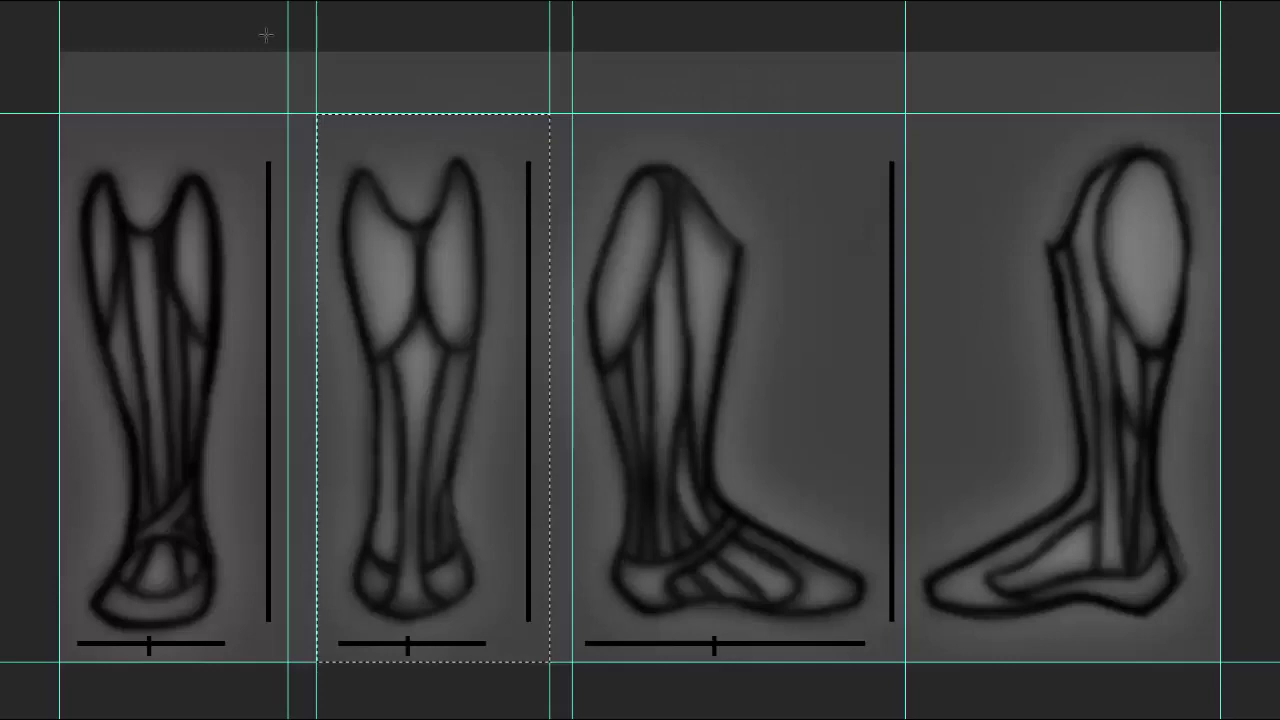
left_click_drag(572, 114, 905, 662)
key("ctrl+c")
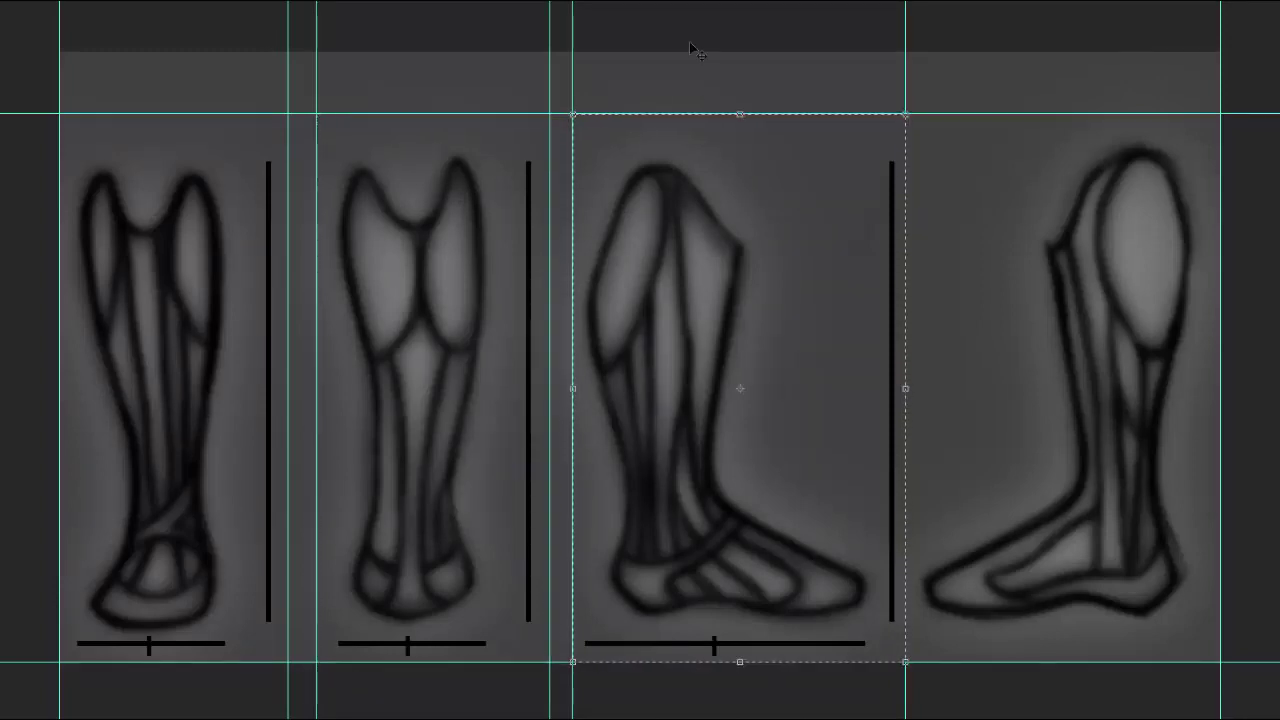
key("ctrl+n")
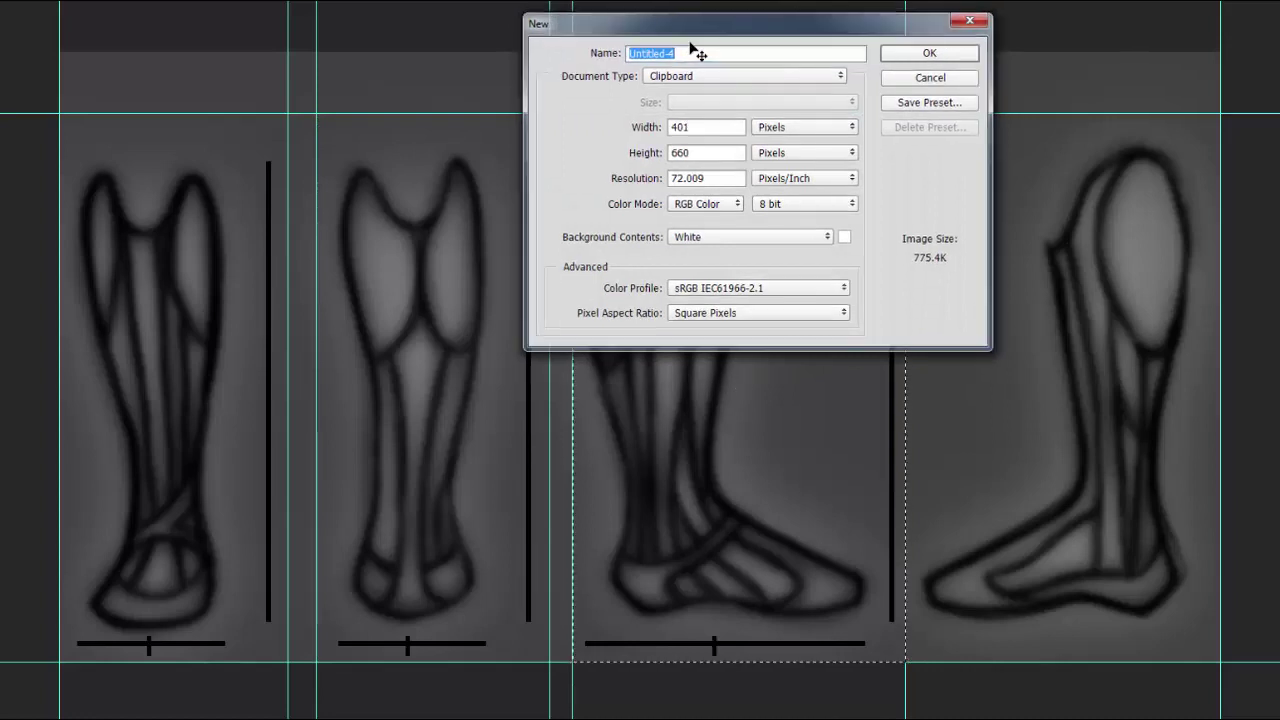
key("Return")
key("ctrl+v")
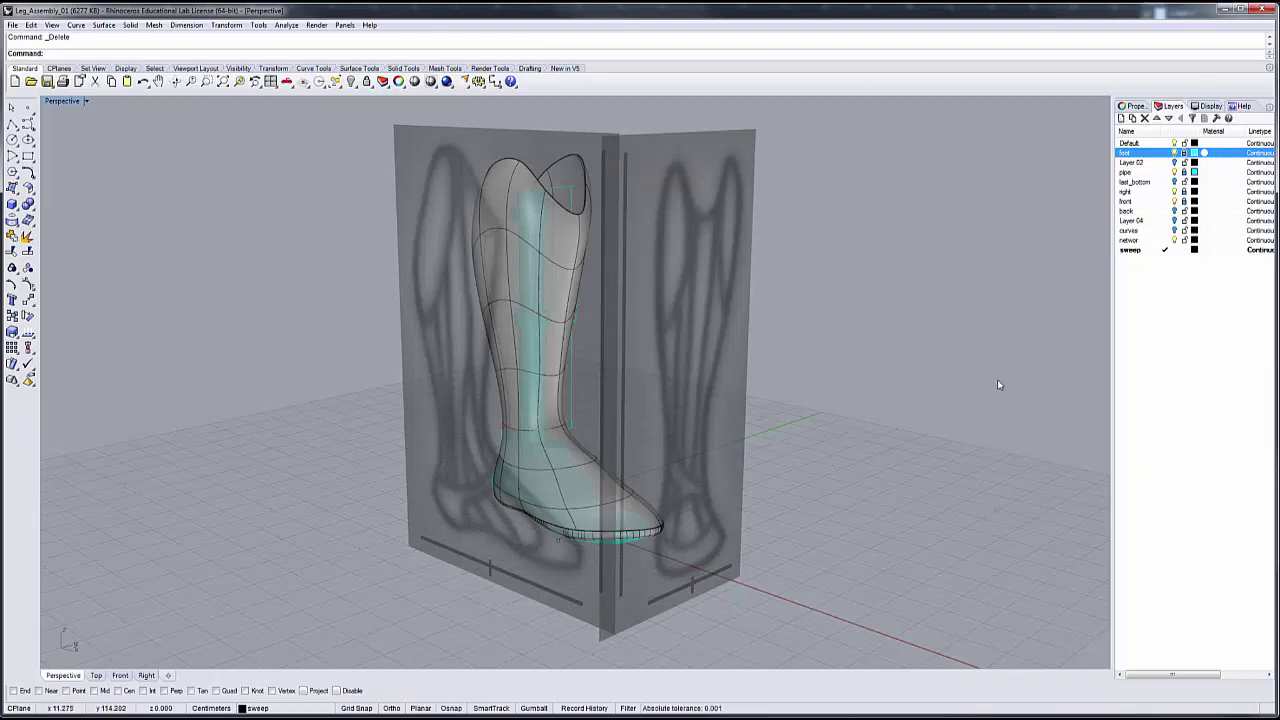
right_click_drag(998, 384, 739, 373)
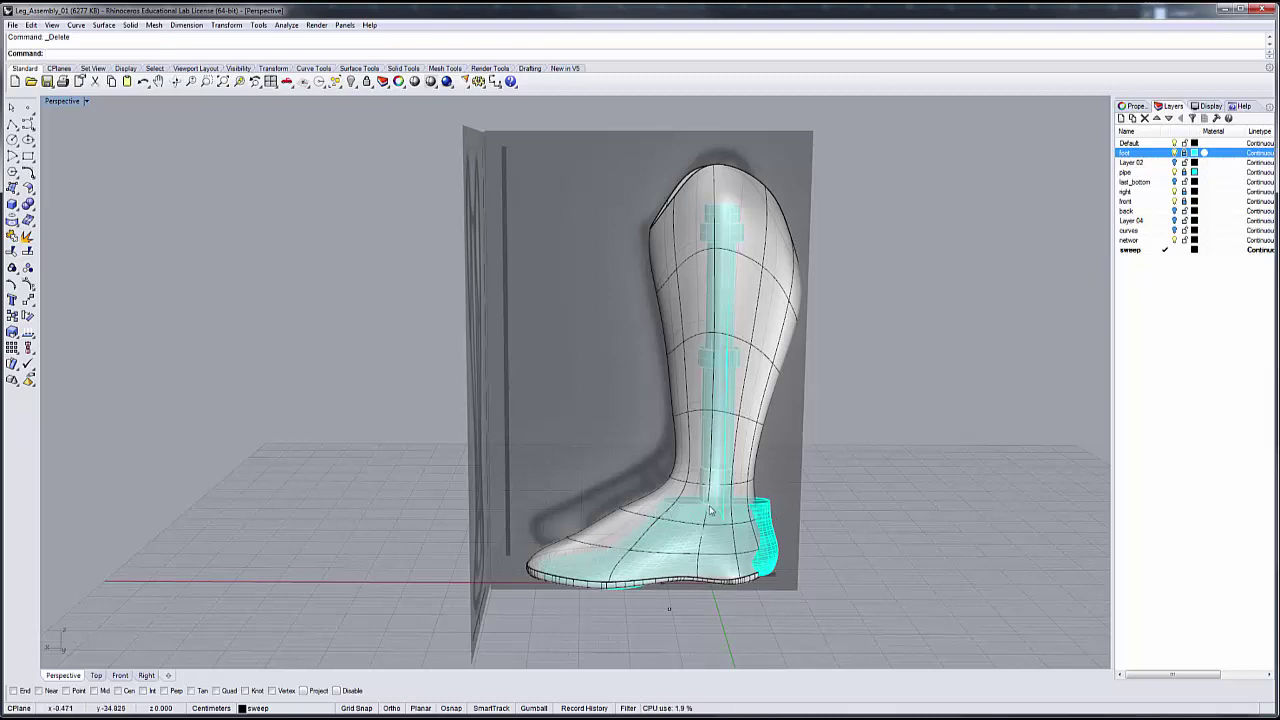
mouse_move(678, 546)
right_mouse_down()
mouse_move(937, 558)
mouse_move(942, 498)
mouse_move(932, 512)
right_mouse_up()
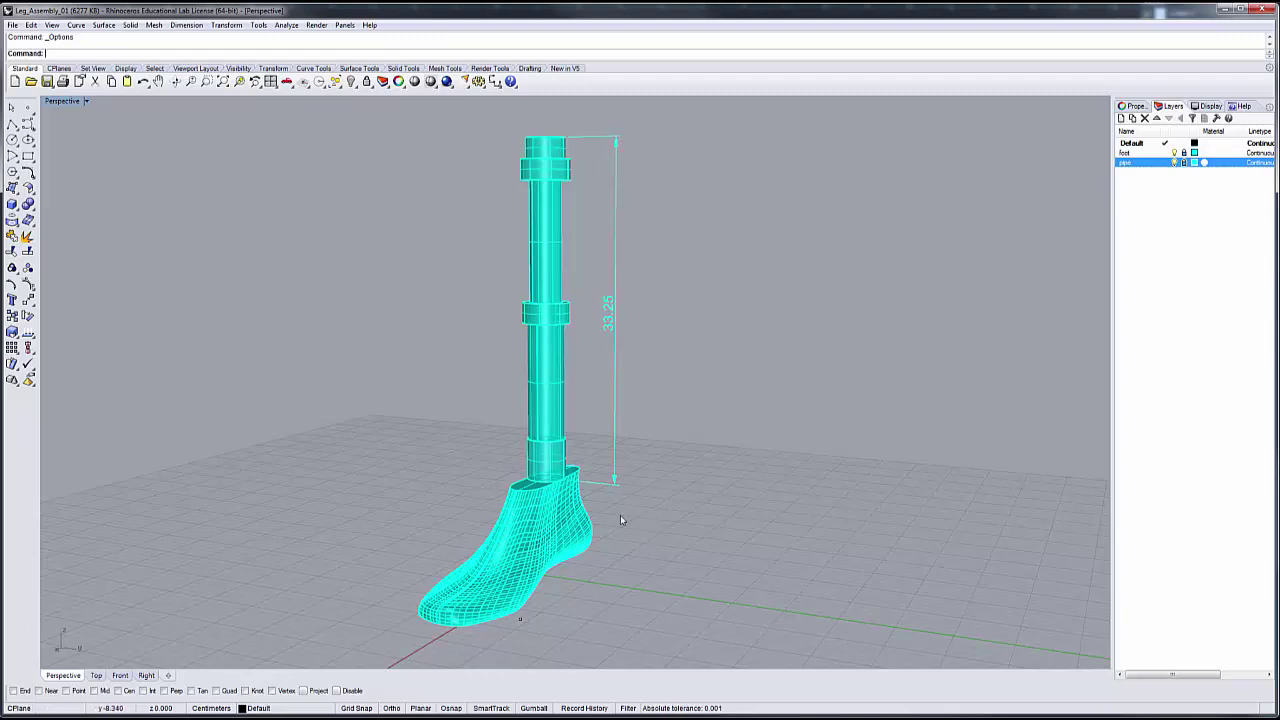
right_click_drag(660, 540, 816, 543)
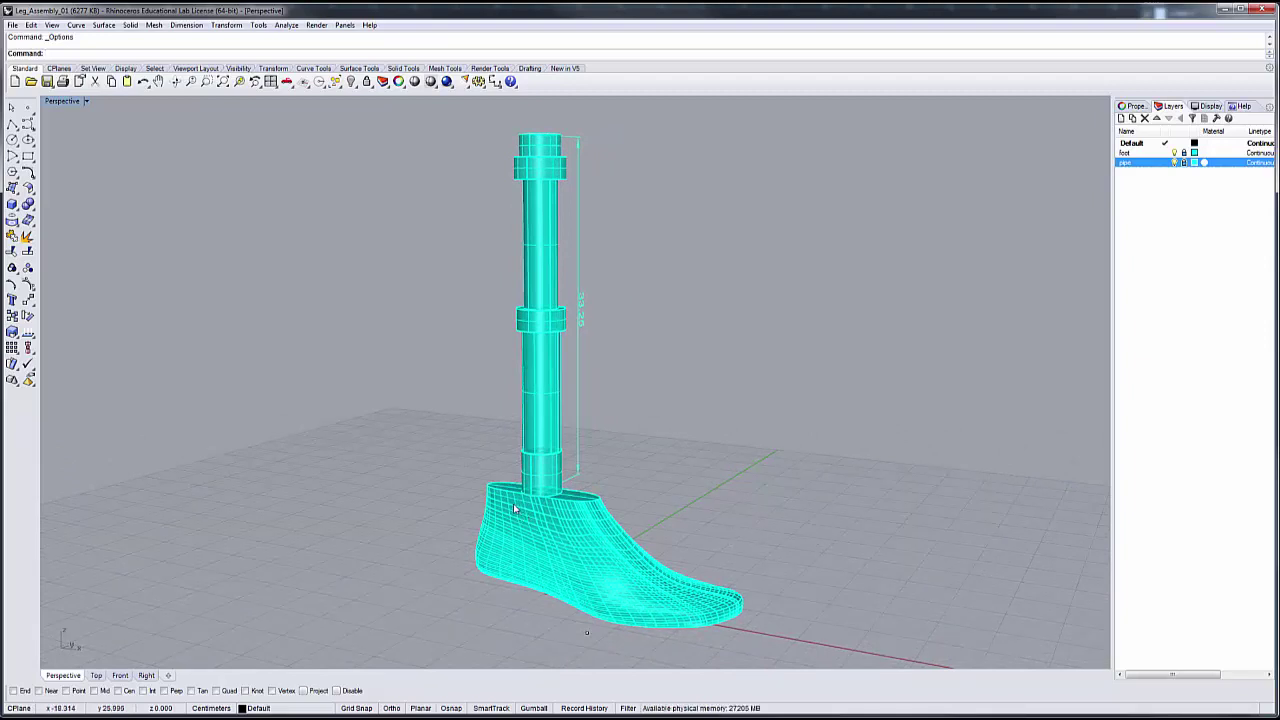
In Rhinoceros, insert the side-view leg image with PictureFrame in the Front view, with its first corner at the origin (0)
left_click(120, 675)
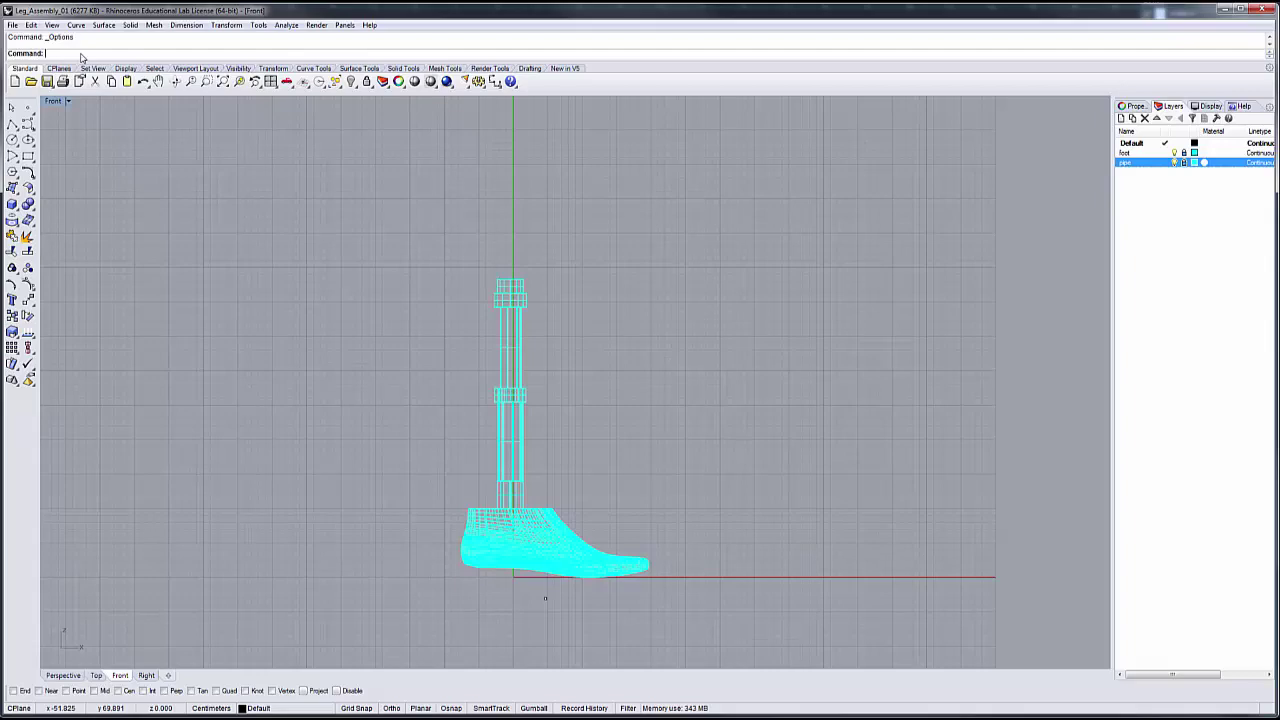
type("Pictur")
type("eFrame")
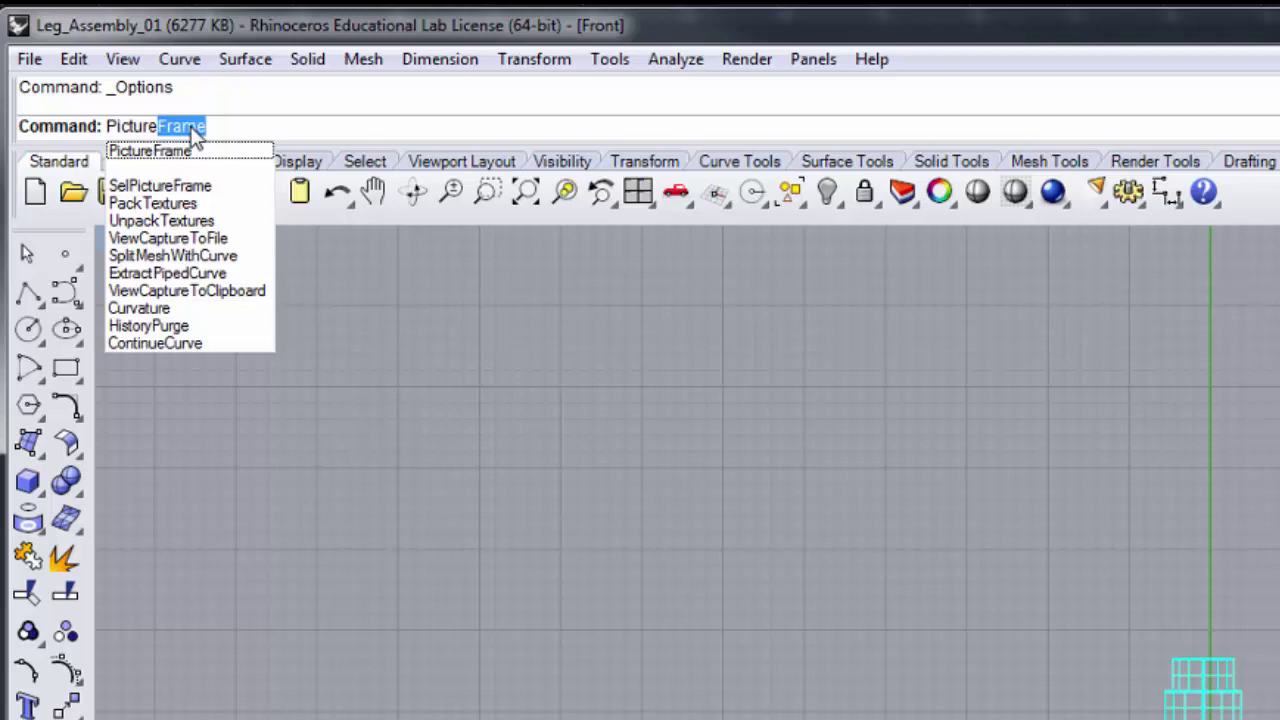
key("Return")
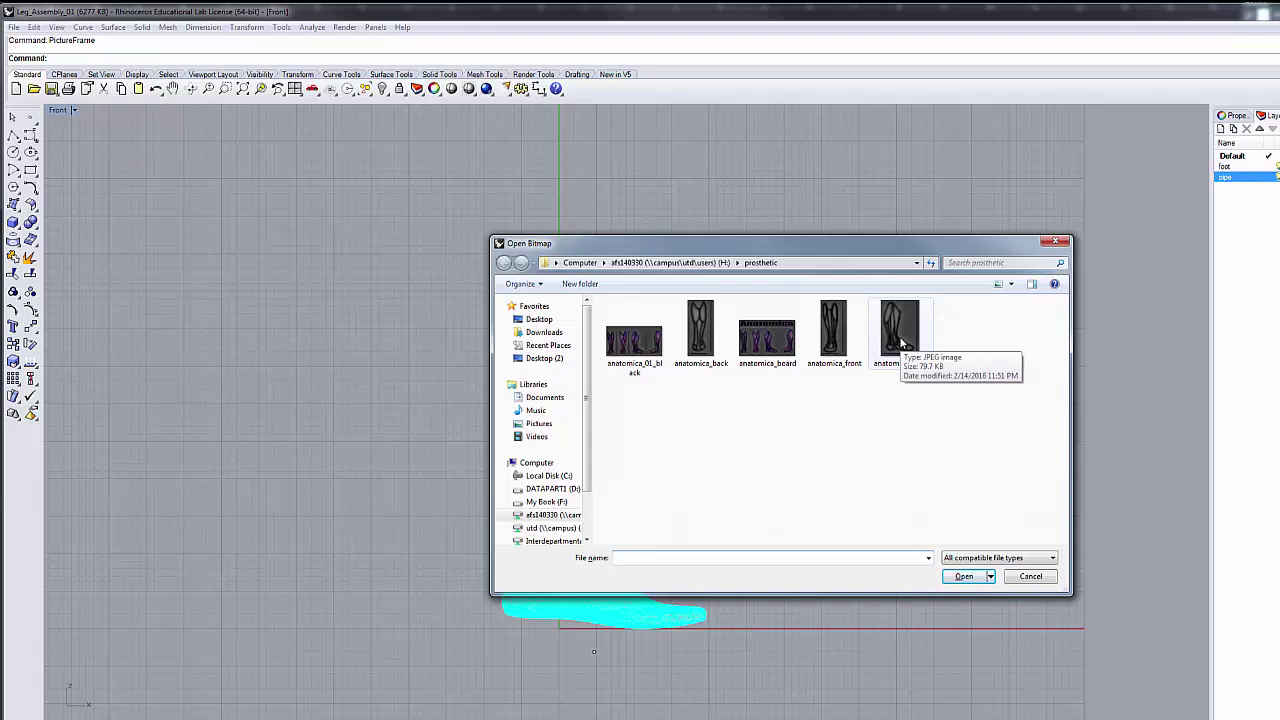
double_click(900, 340)
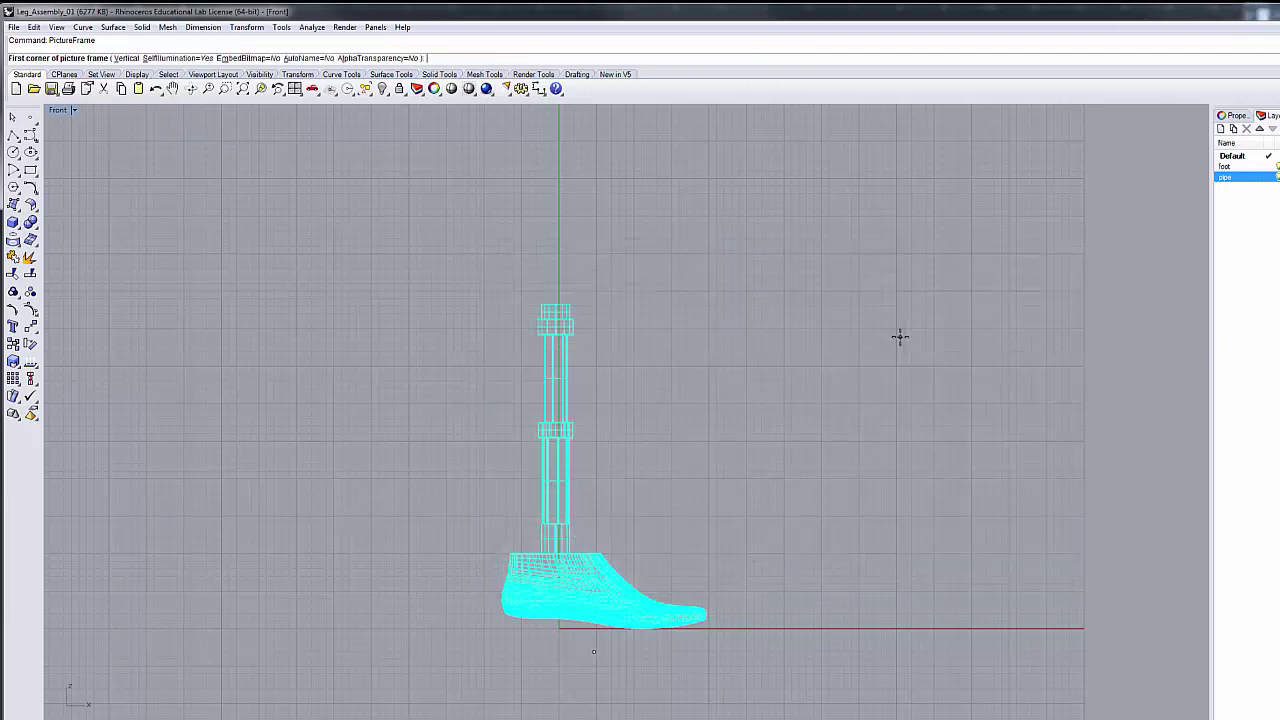
type("0")
key("Return")
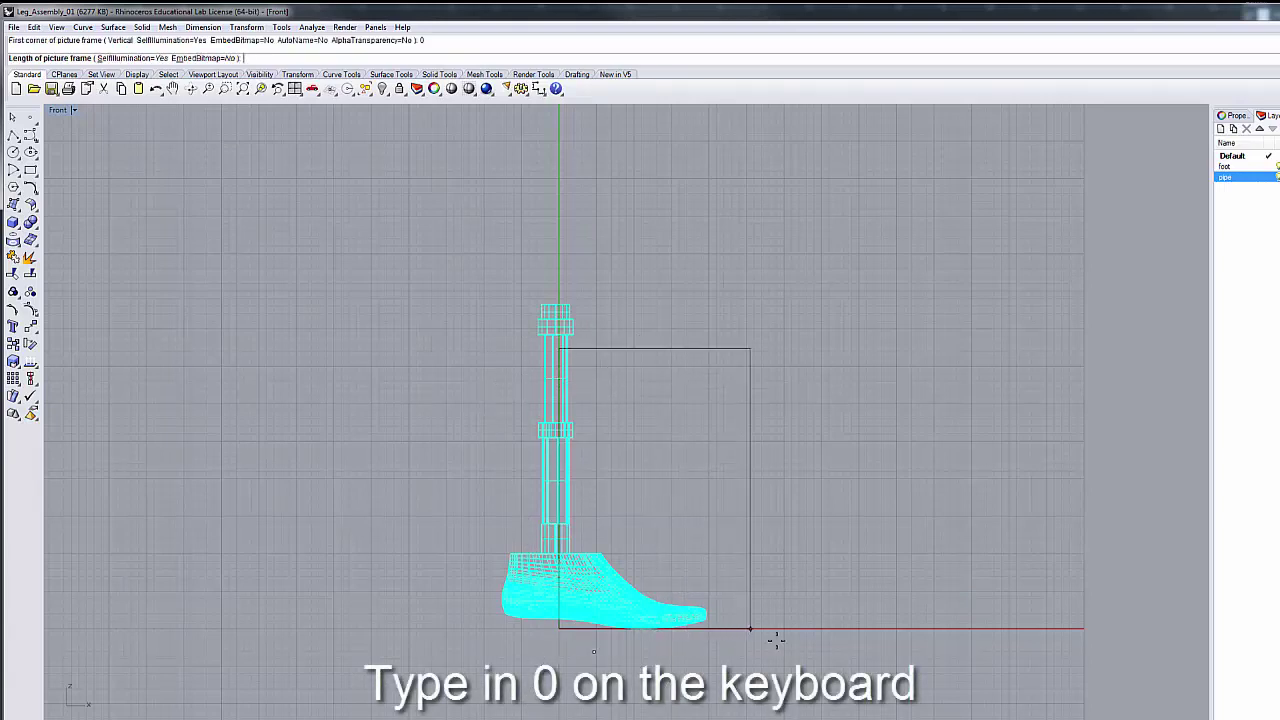
left_click(819, 630)
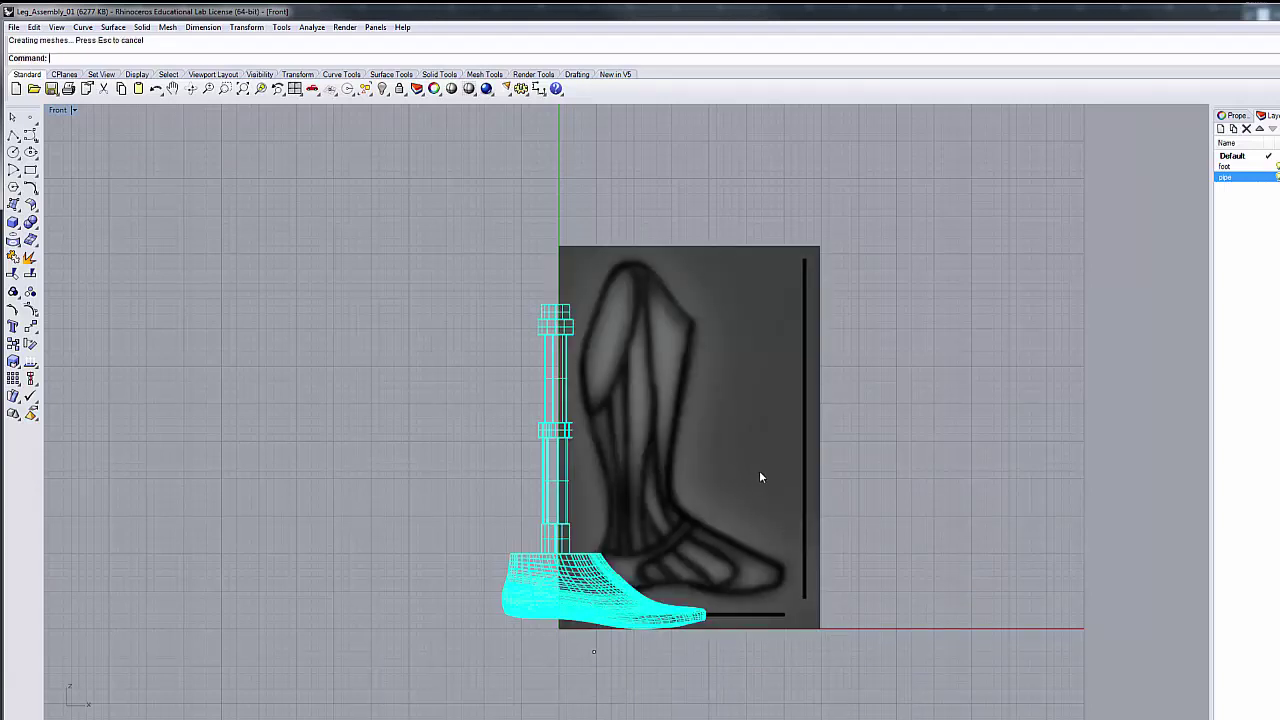
Move the picture frame over the foot and pipe, then scale it from its lower-left corner to about 41 cm wide
left_click_drag(771, 474, 688, 495)
left_click_drag(697, 417, 694, 453)
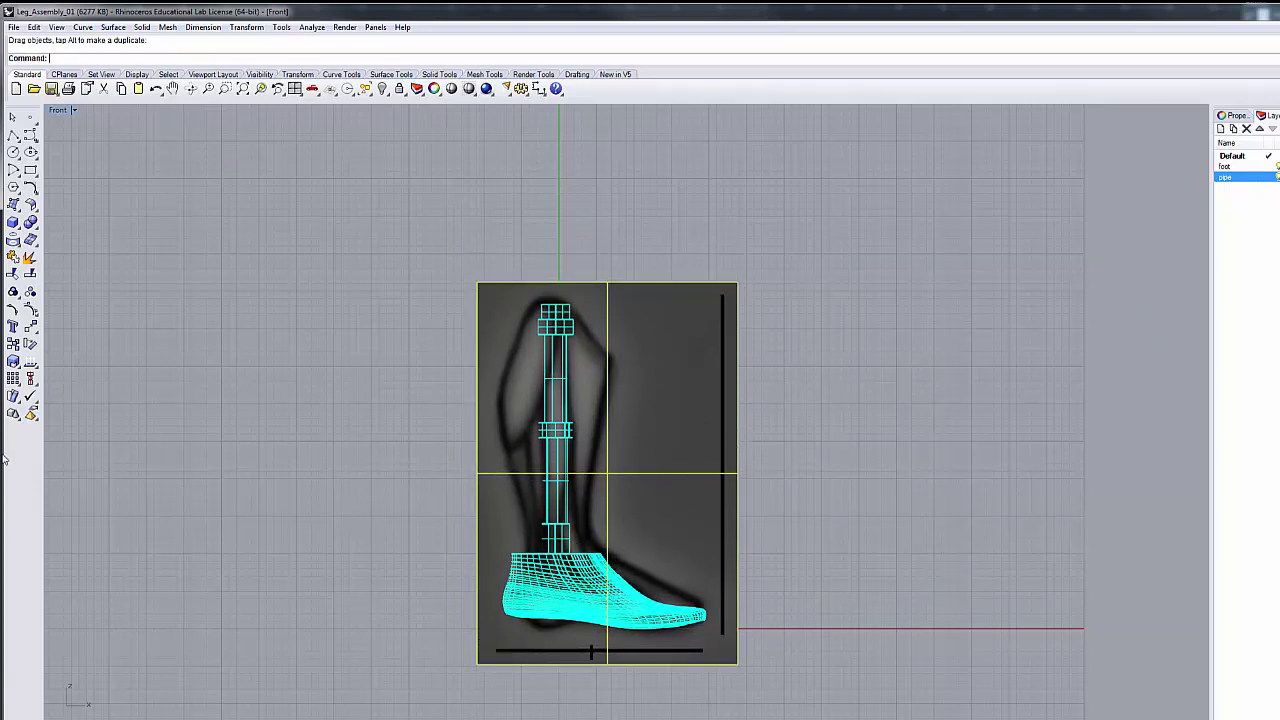
left_click(13, 361)
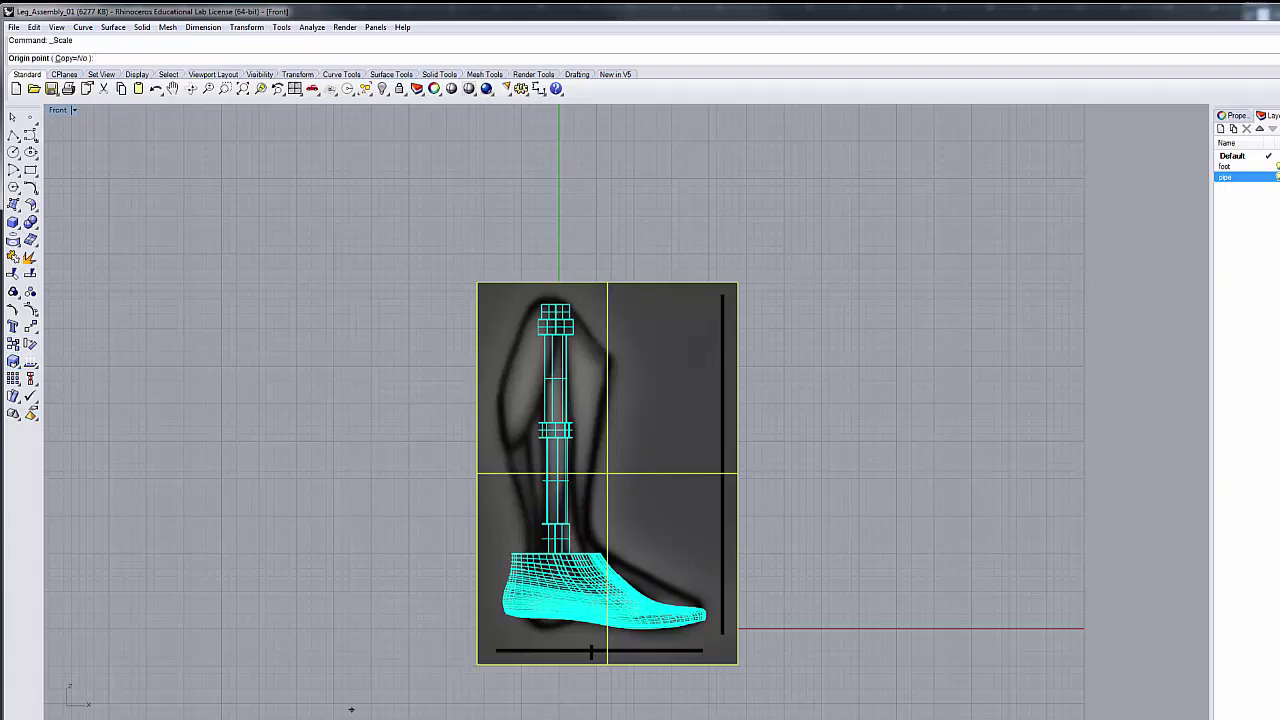
left_click(478, 664)
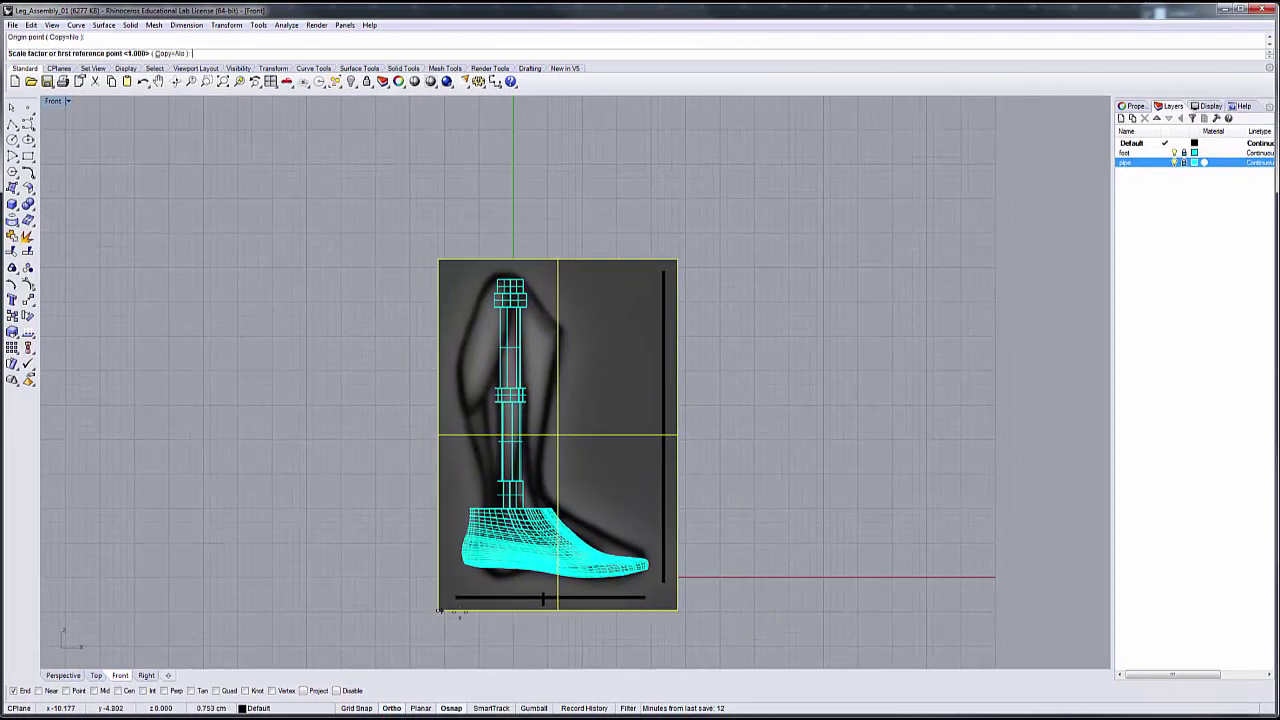
left_click(678, 610)
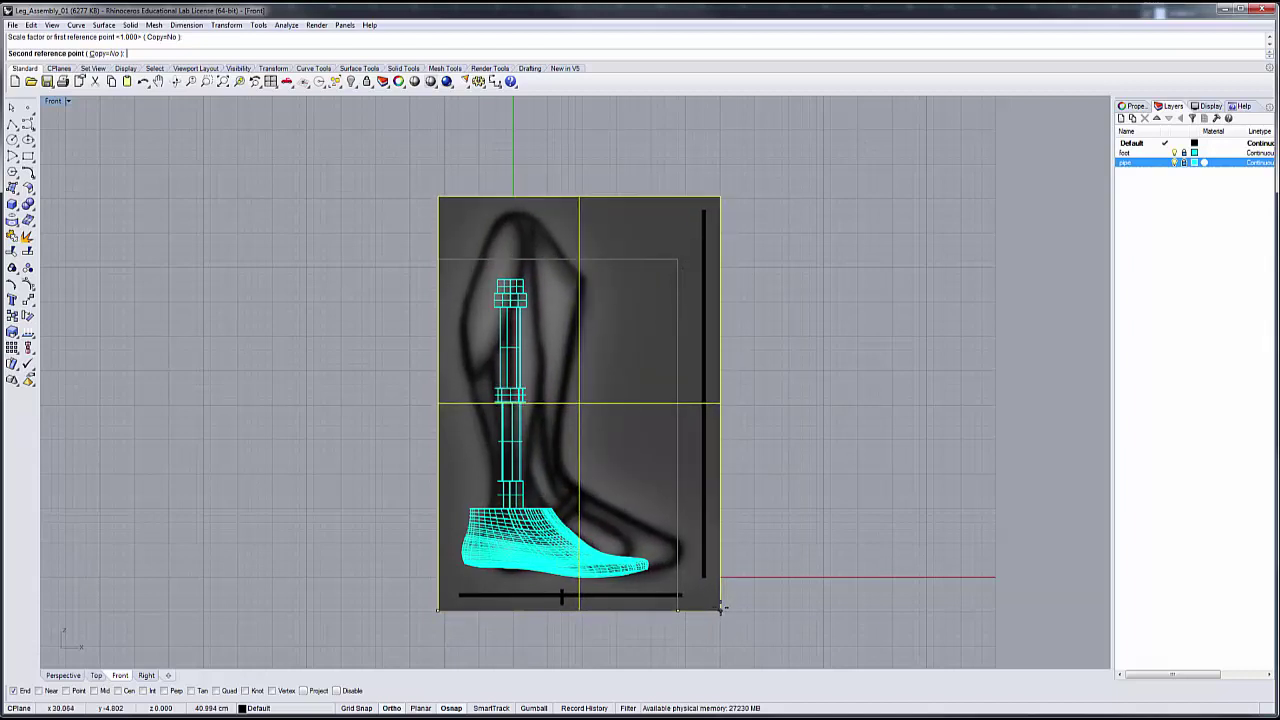
left_click(722, 606)
Reposition the scaled picture frame slightly so that the drawn leg outline surrounds the foot and pipe model
left_click_drag(702, 588, 689, 587)
left_click_drag(637, 358, 637, 371)
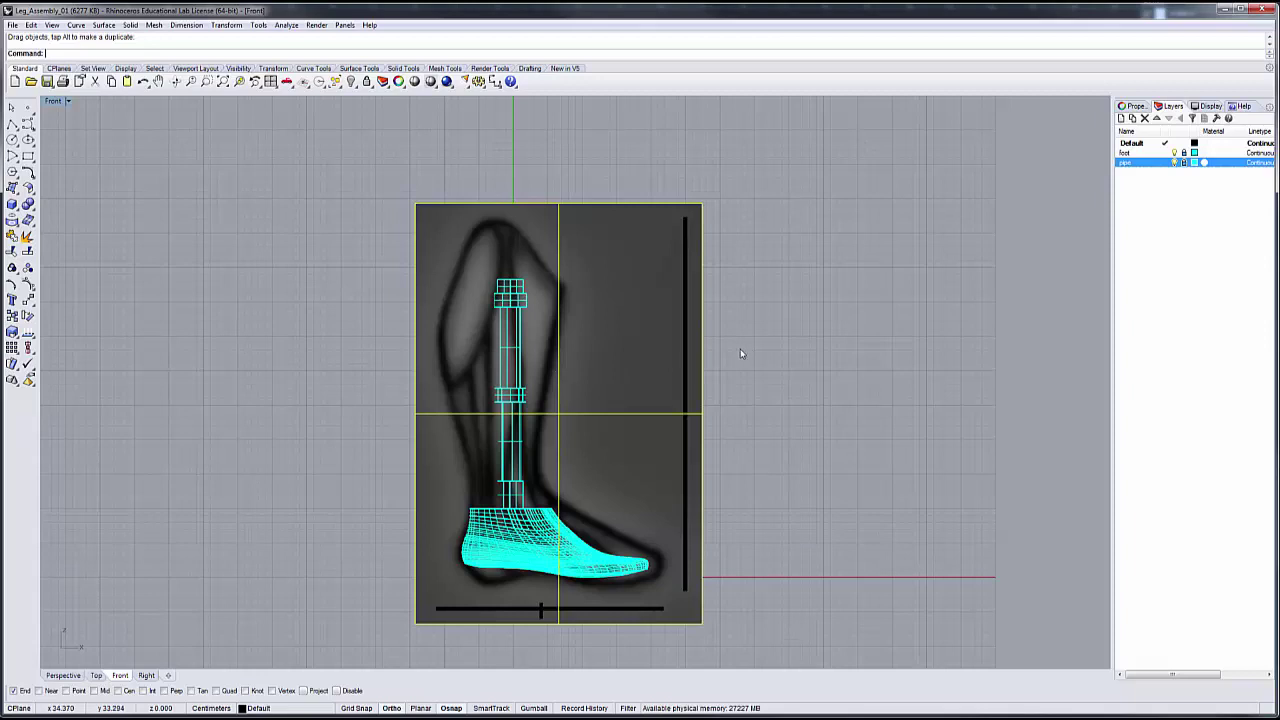
scroll(790, 360, "down", 2)
scroll(790, 348, "up", 1)
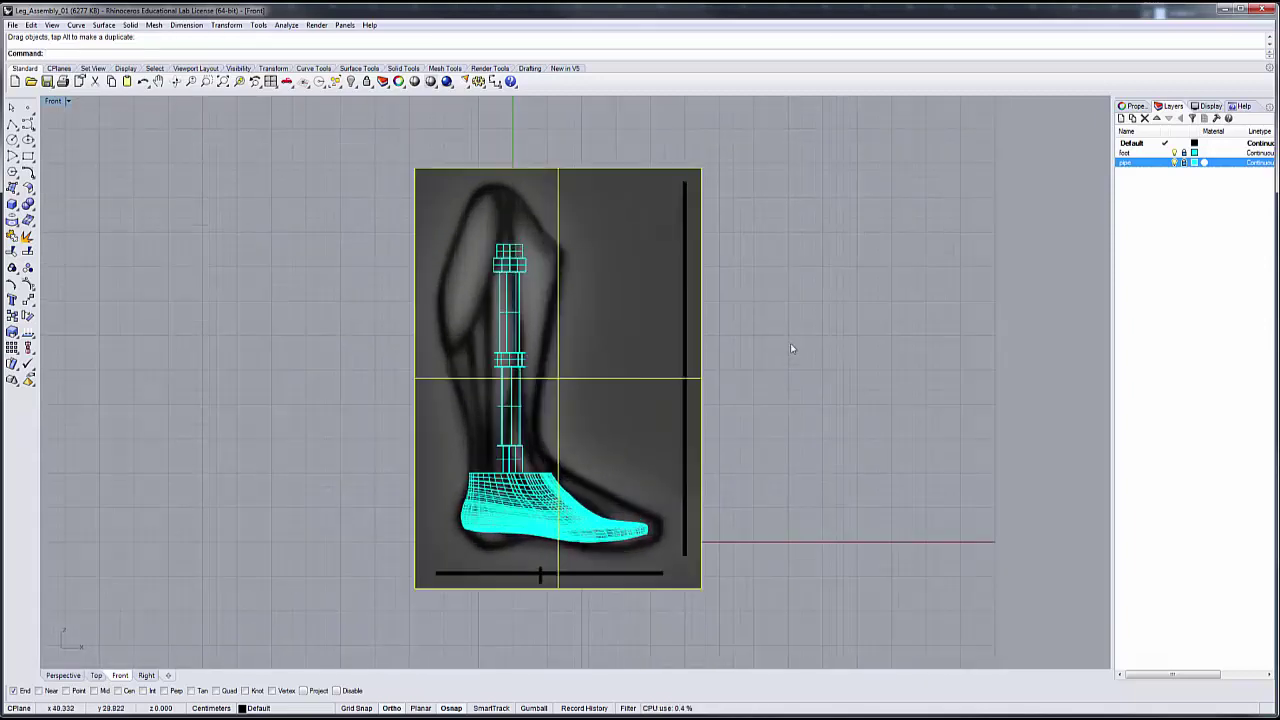
scroll(790, 348, "up", 1)
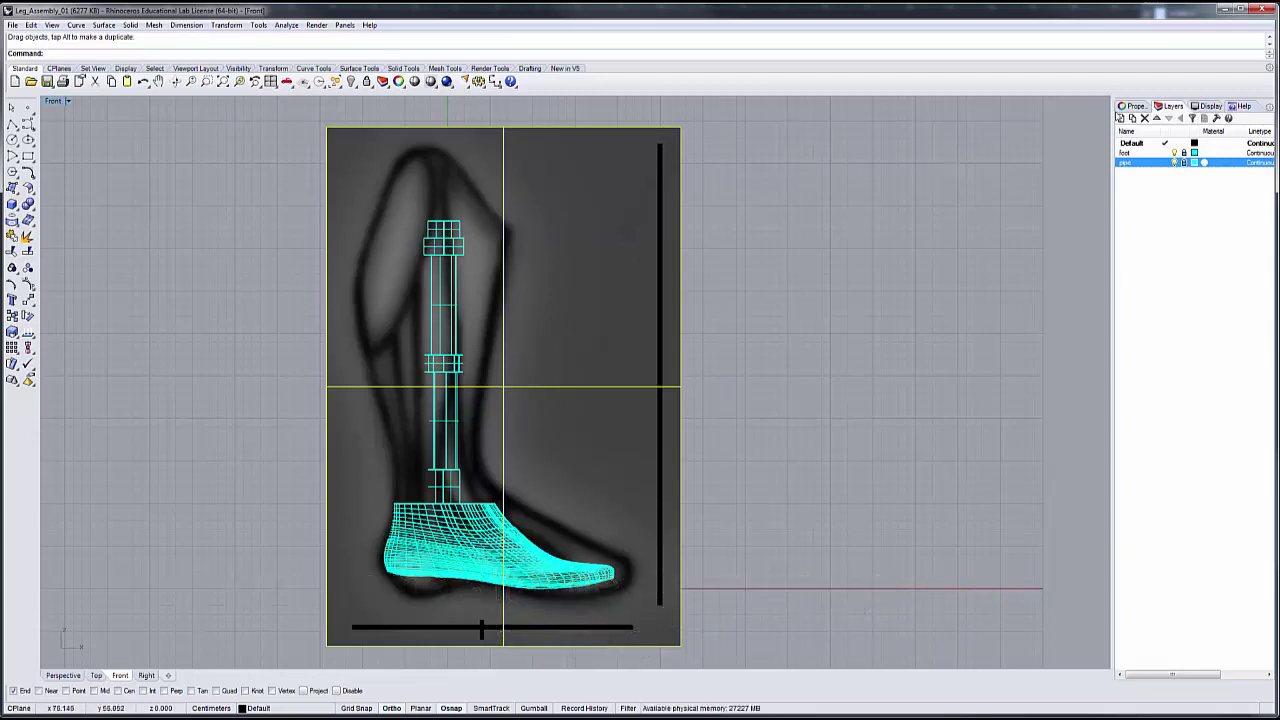
Create a layer named "right", make it current and assign the selected picture frame to it
left_click(1133, 120)
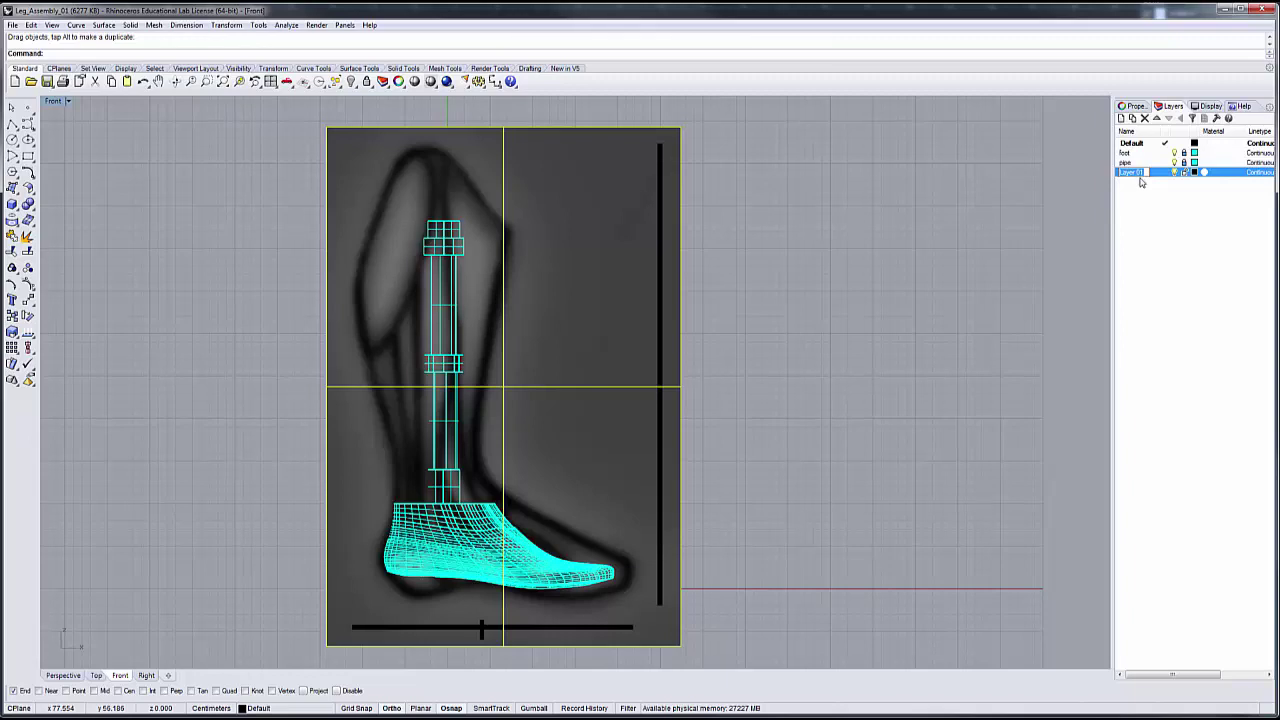
type("l")
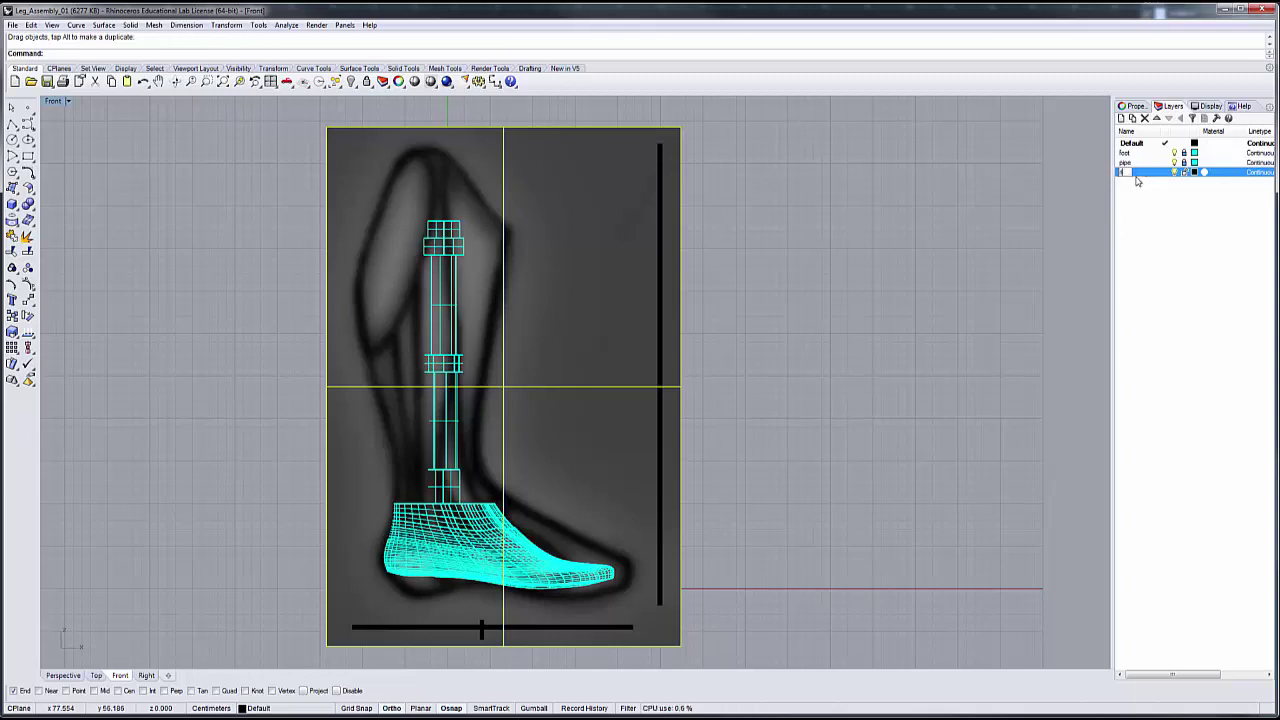
type("ight")
left_click(1166, 174)
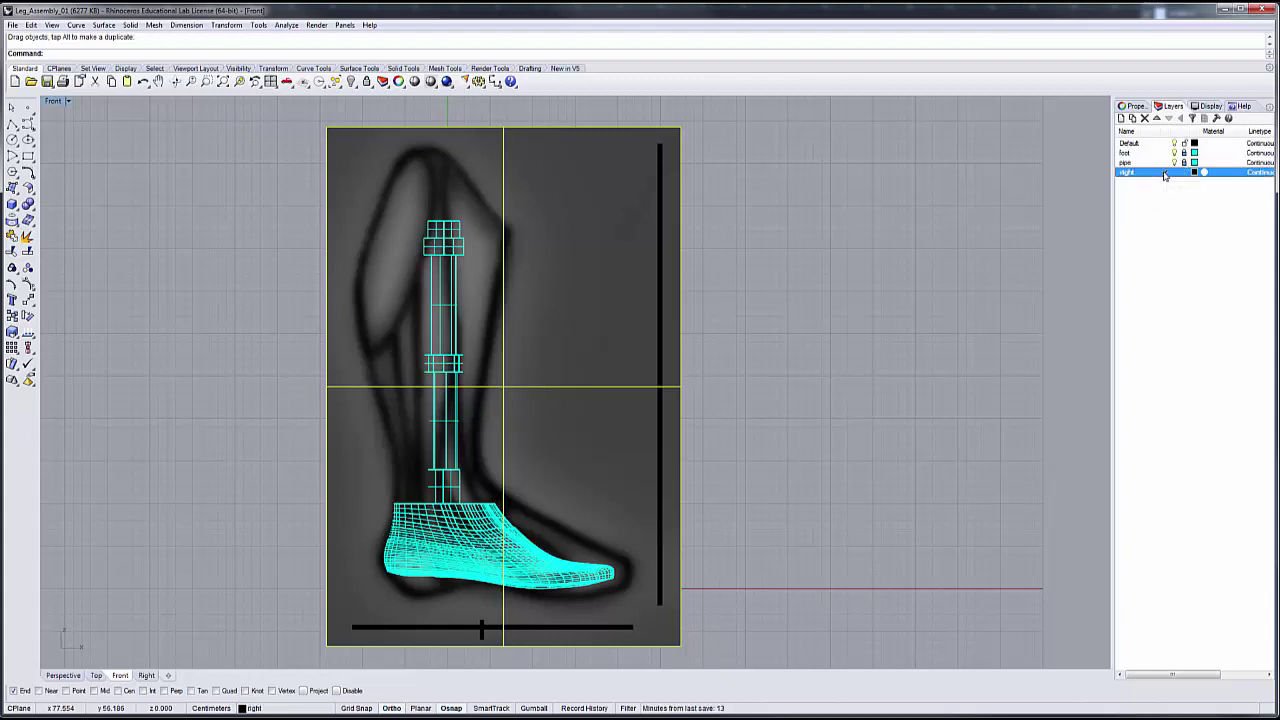
right_click(1166, 175)
left_click(1195, 374)
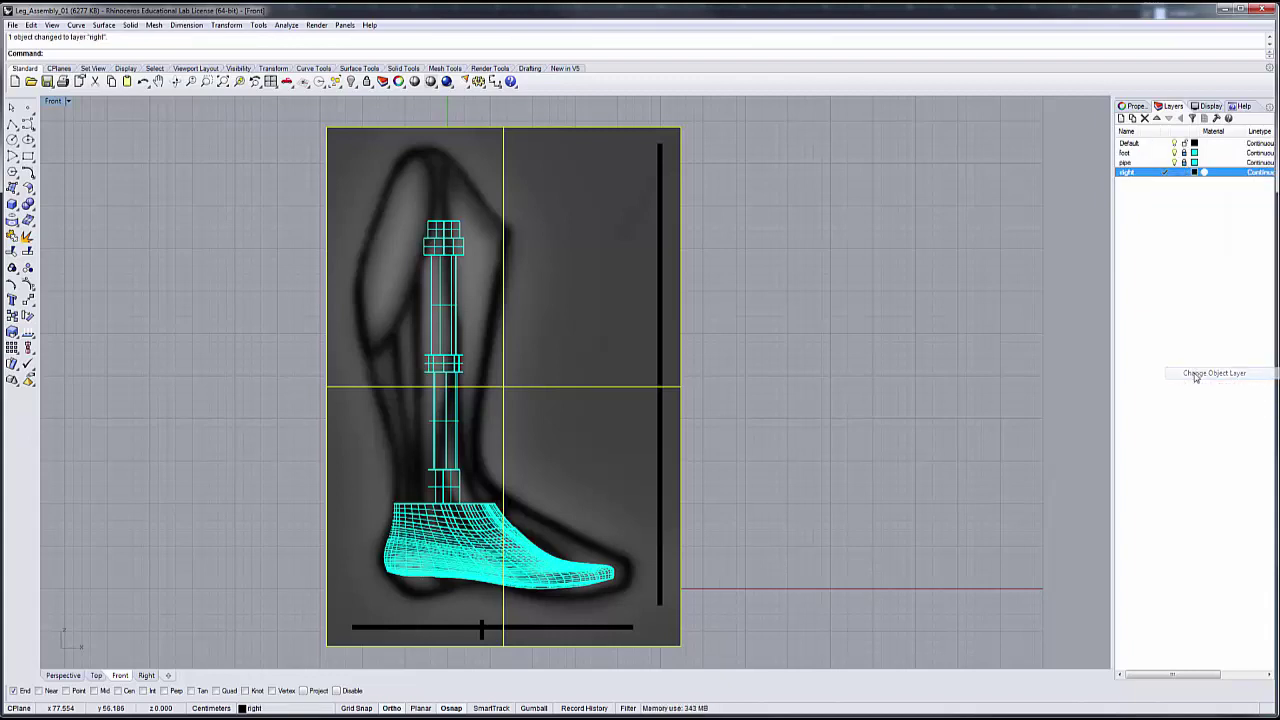
Set the transparency of the selected picture frame's material to about 56%
left_click(1134, 104)
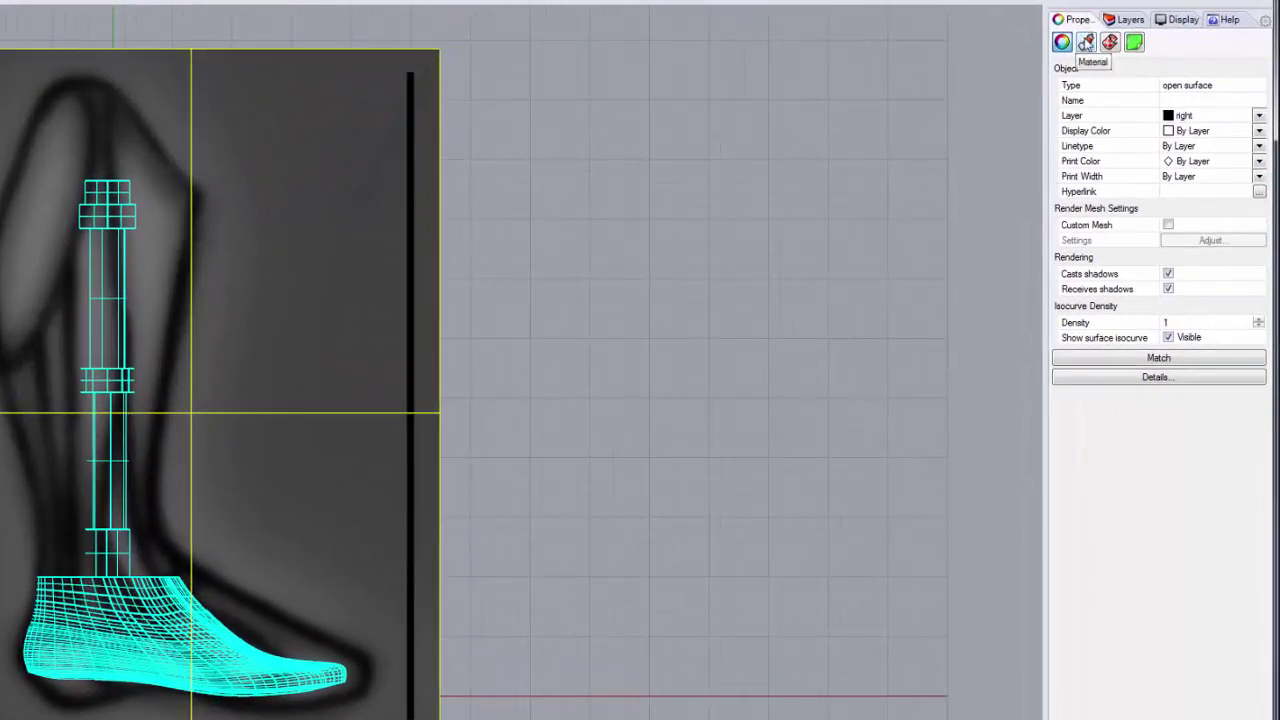
left_click(1086, 42)
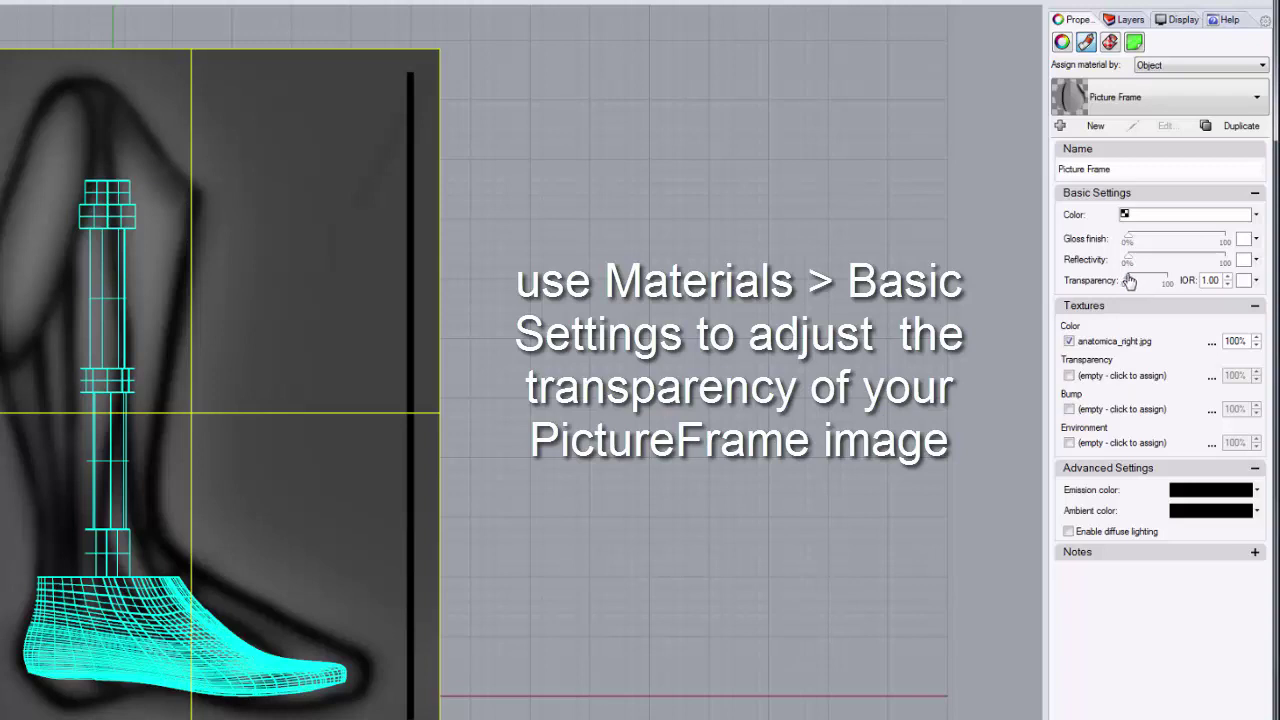
mouse_move(1130, 281)
left_mouse_down()
mouse_move(1155, 283)
mouse_move(1149, 294)
left_mouse_up()
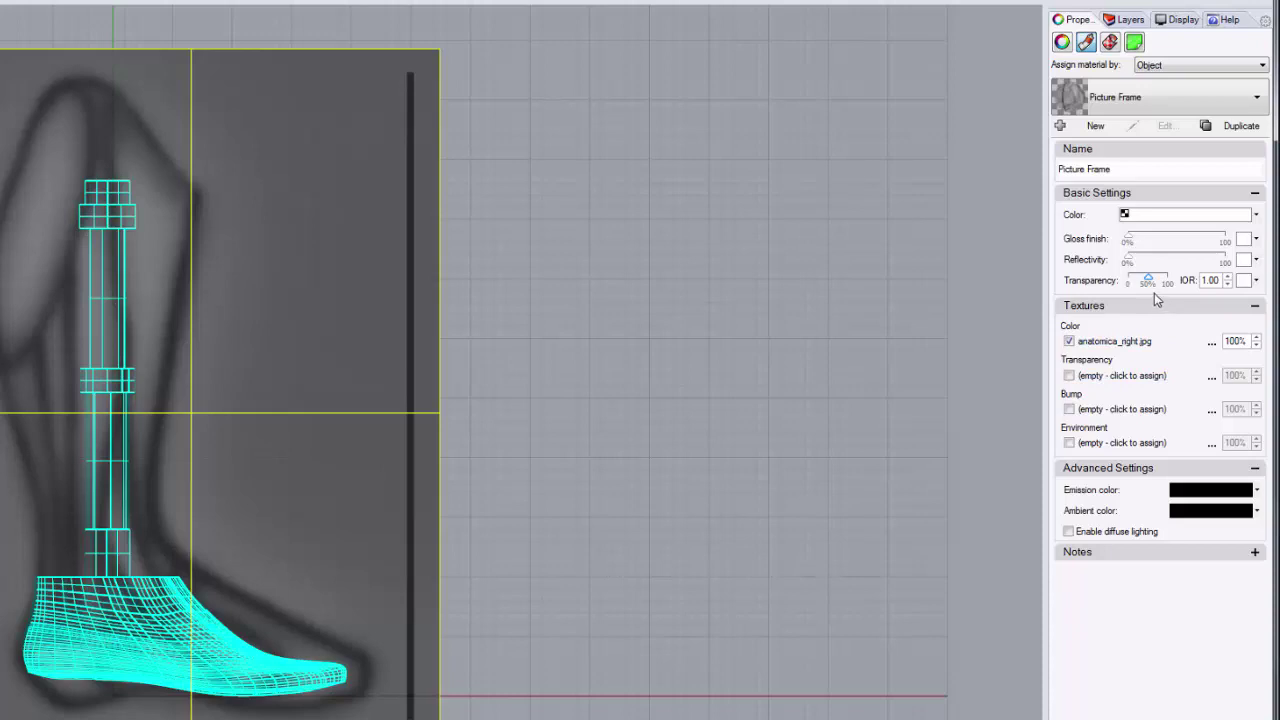
left_click_drag(1149, 285, 1152, 285)
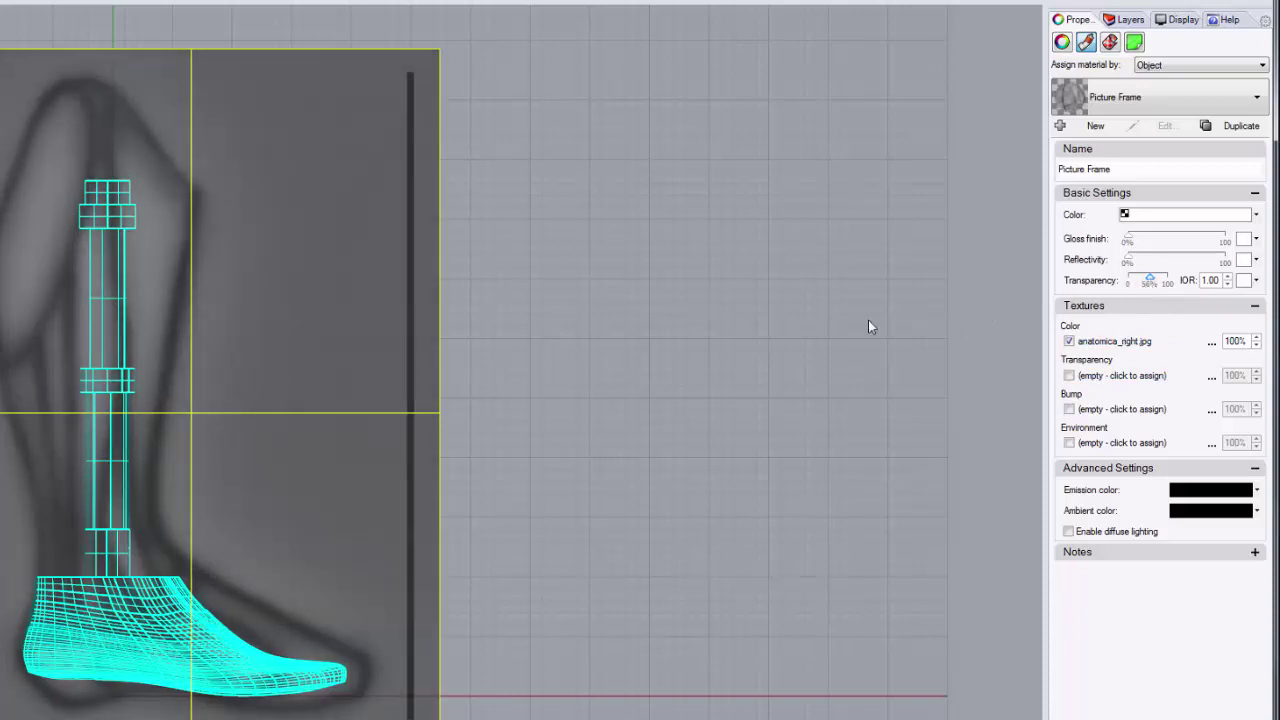
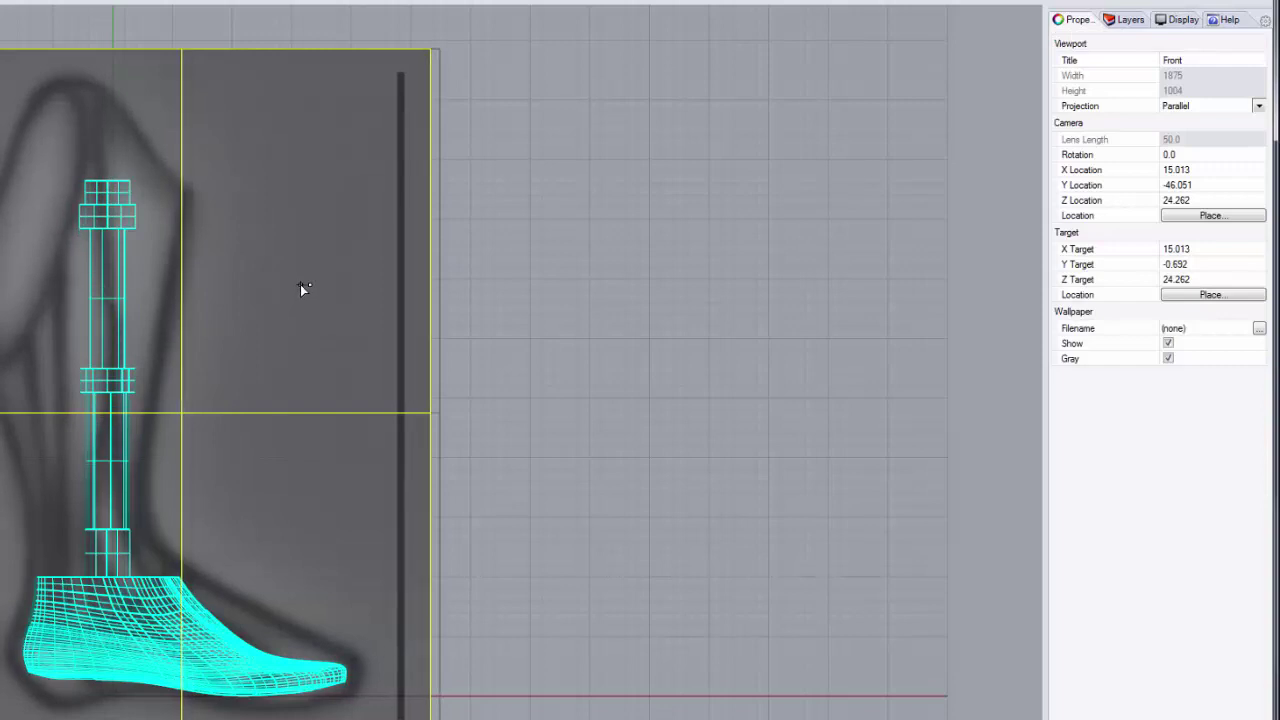
Nudge the picture frame in the Front view so the drawn foot's sole and outline line up with the foot model
left_click(306, 288)
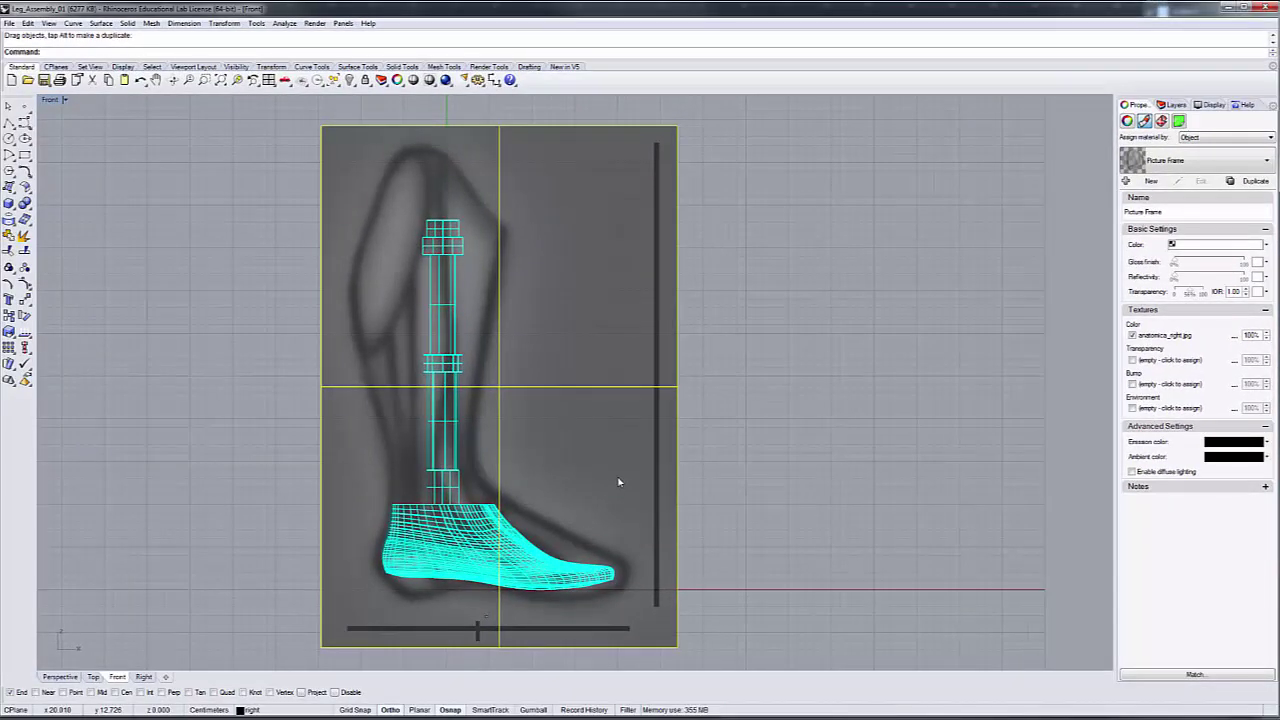
left_click_drag(618, 482, 617, 477)
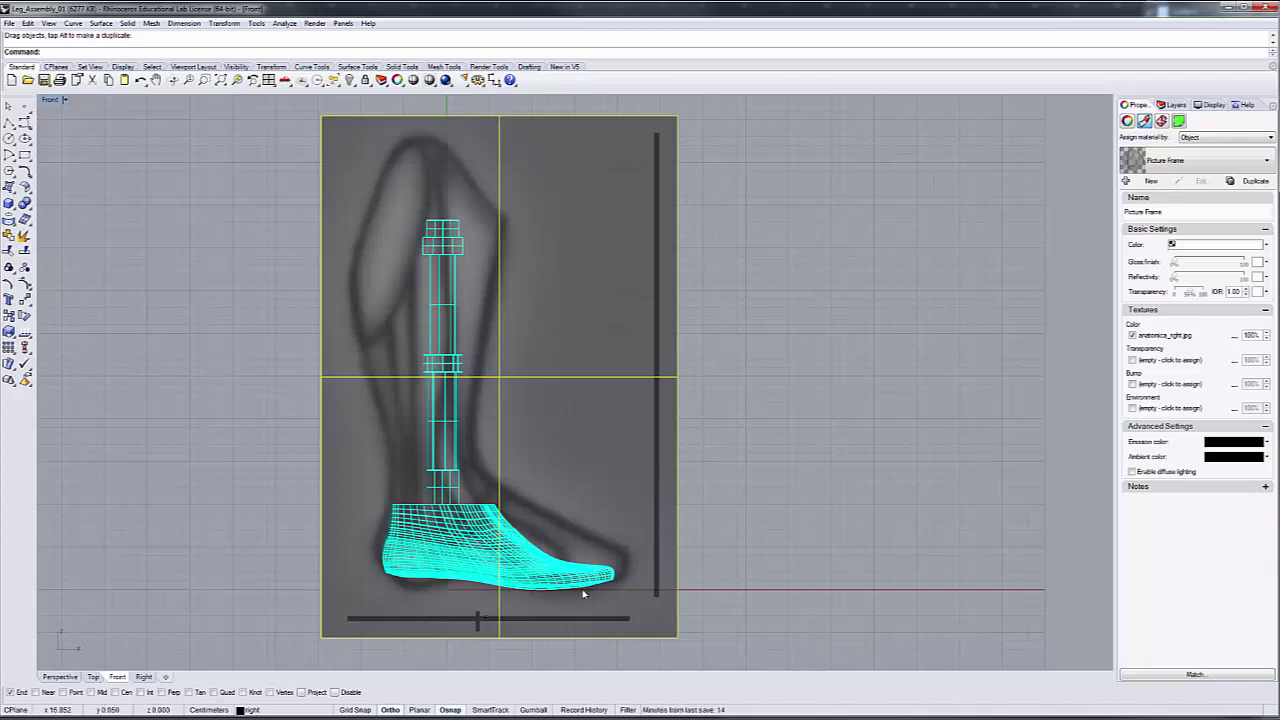
left_click_drag(549, 499, 550, 497)
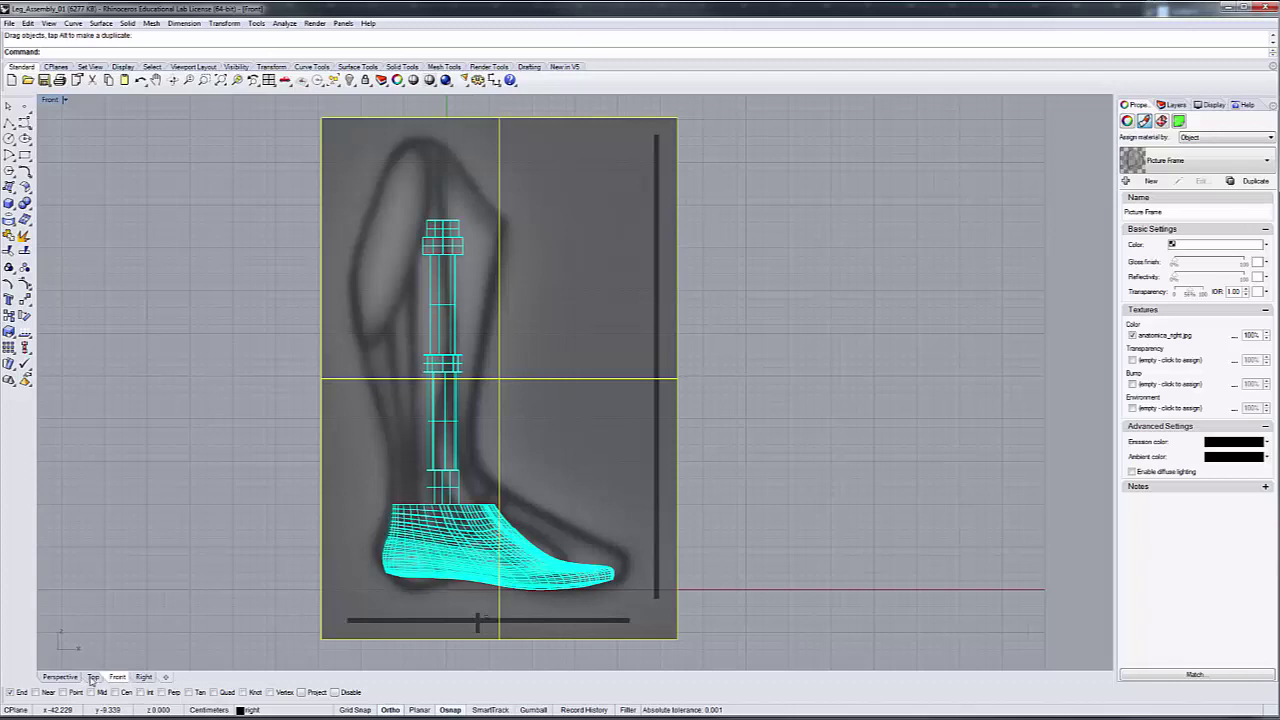
In the Top view of the four-viewport layout, move the side-view picture frame off the centreline to stand clear in front of the model
double_click(50, 103)
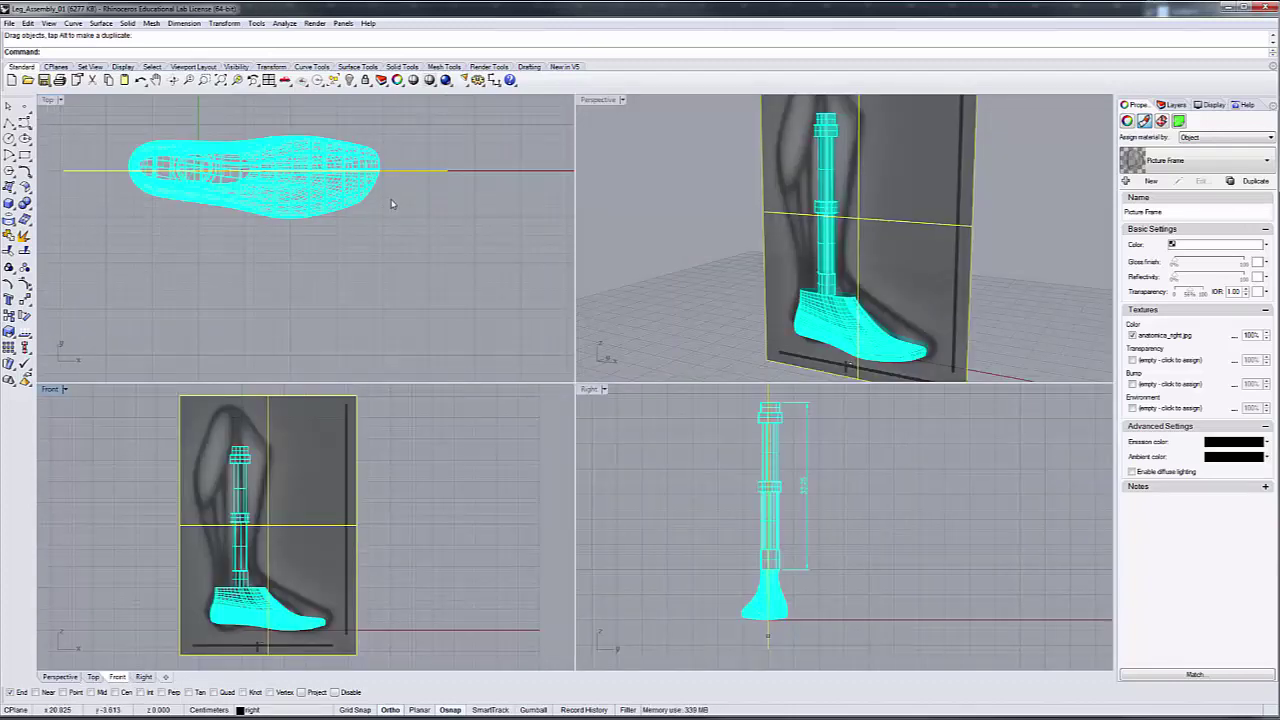
left_click(410, 175)
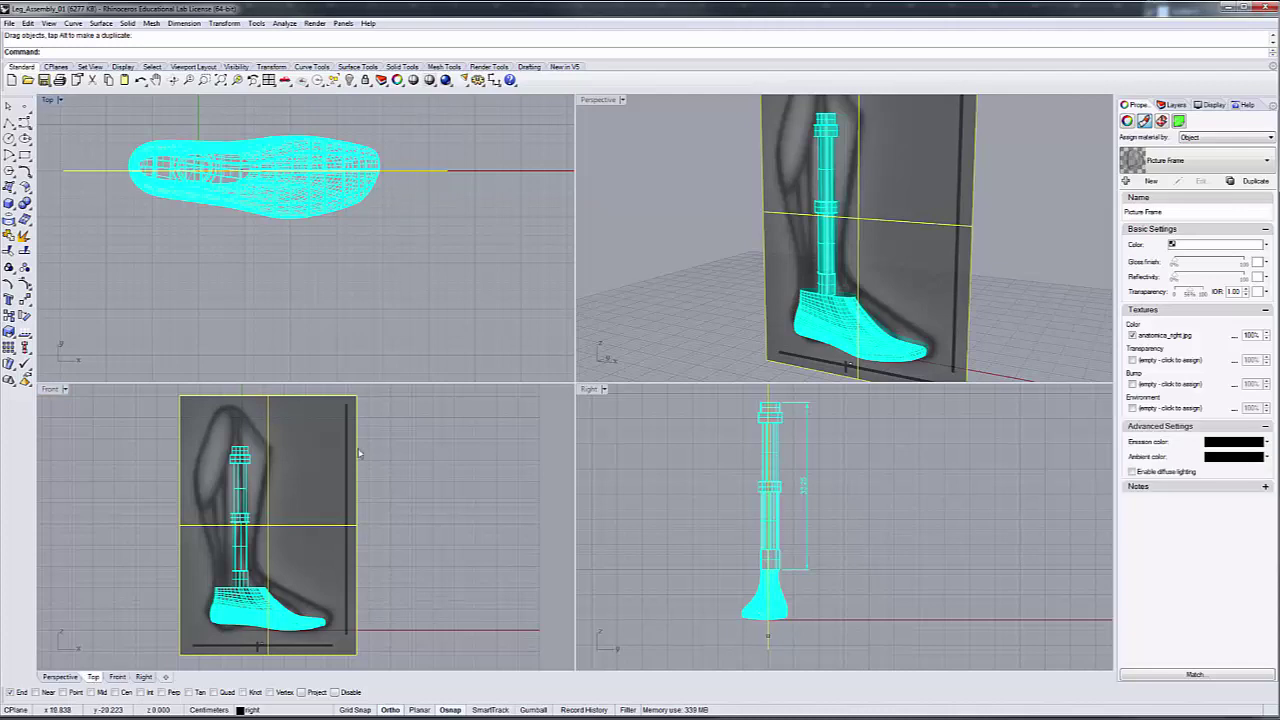
left_click_drag(443, 174, 430, 278)
Raise the picture frame material's transparency further so the leg model shows more clearly through the image in the Front view
left_click(47, 393)
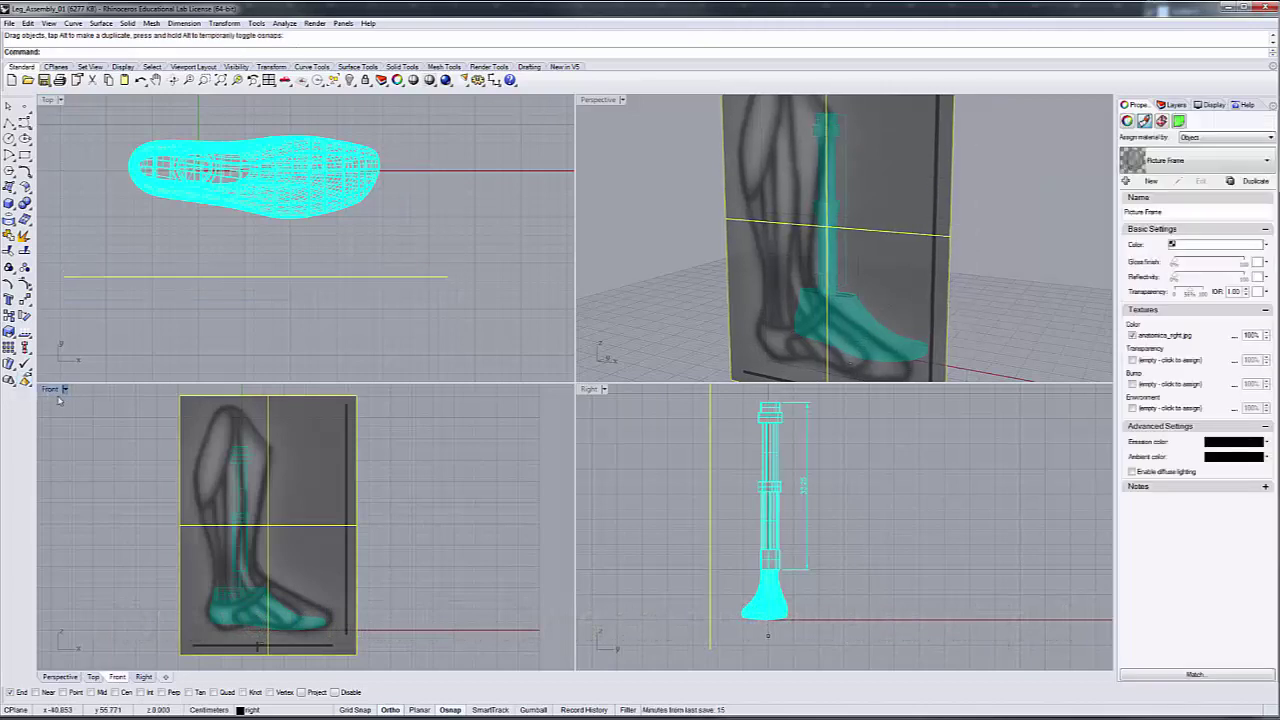
double_click(50, 389)
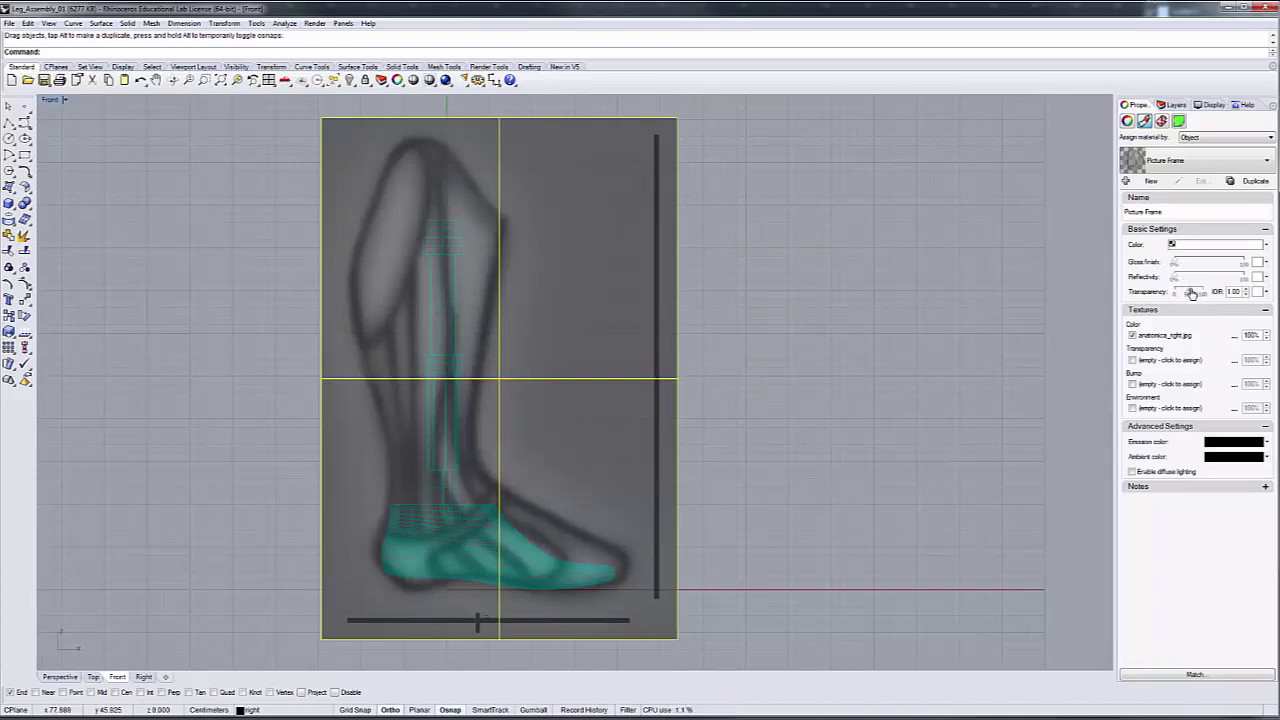
left_click_drag(1190, 293, 1196, 292)
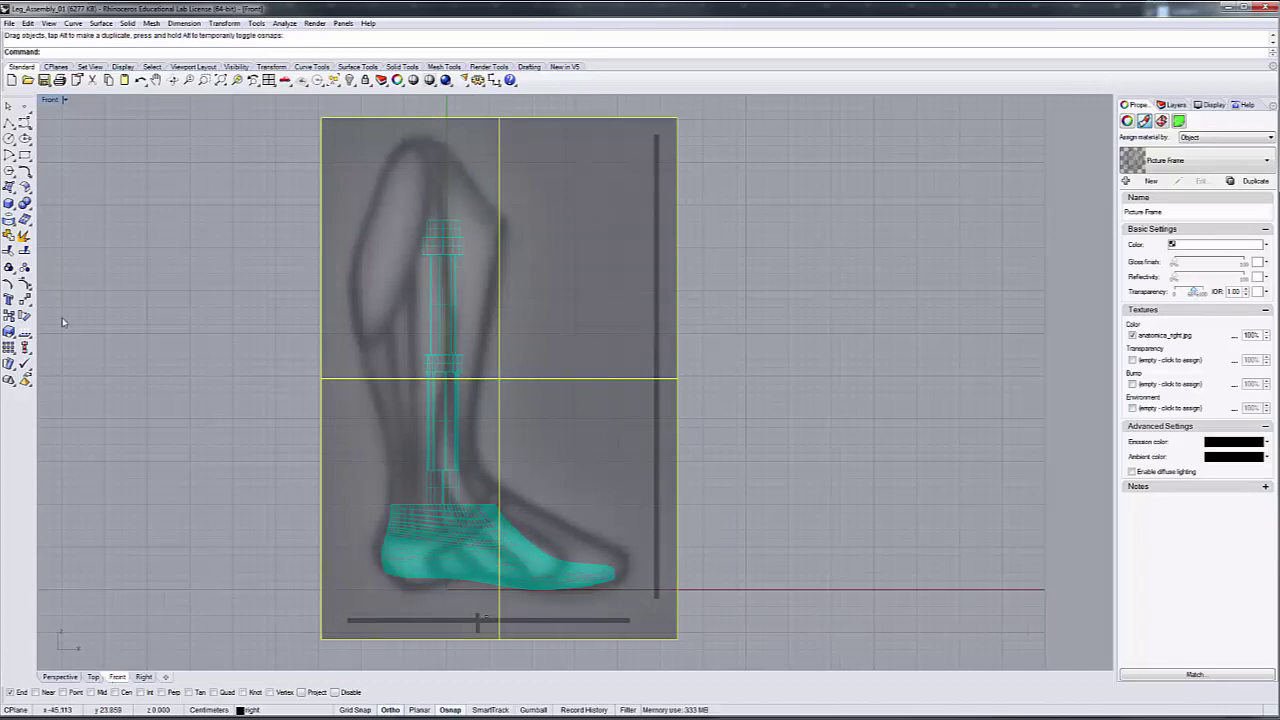
Move the picture frame farther from the model in the Top view, then shift it slightly toward the heel in the Front view
double_click(51, 101)
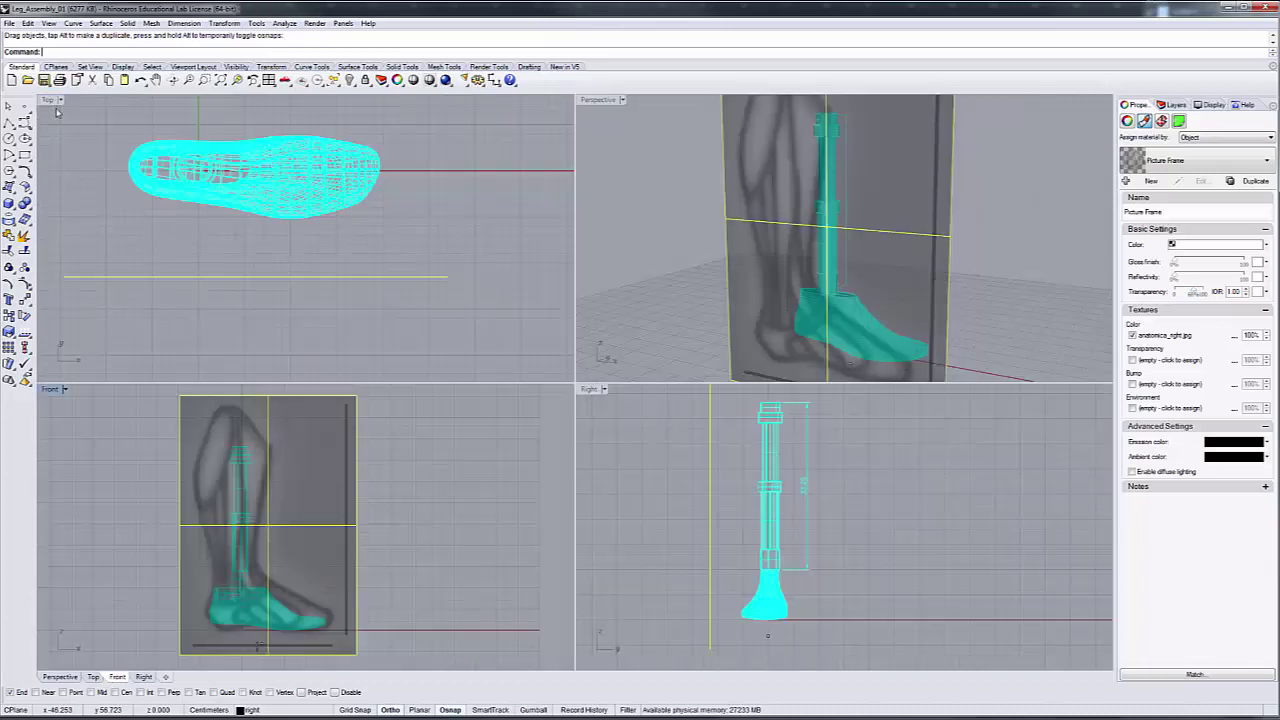
left_click_drag(255, 281, 243, 317)
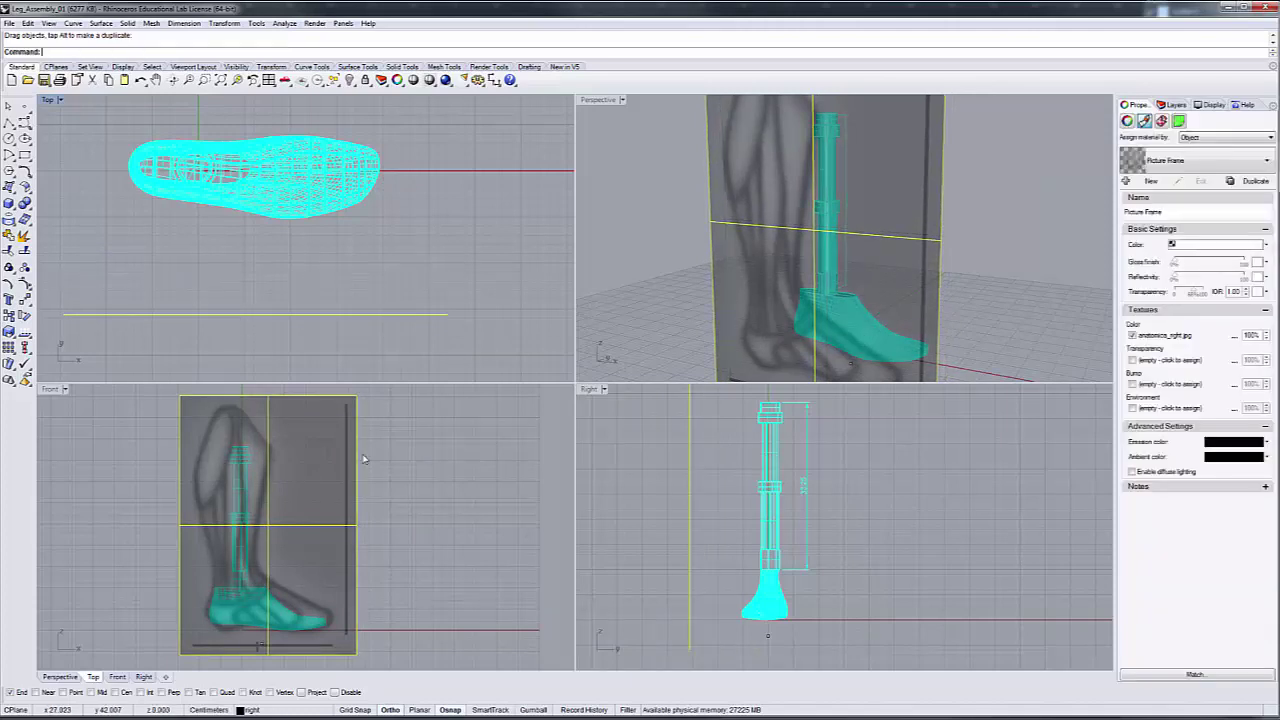
double_click(599, 101)
mouse_move(866, 489)
right_mouse_down()
mouse_move(863, 509)
mouse_move(600, 523)
mouse_move(769, 480)
mouse_move(860, 477)
right_mouse_up()
key("Home")
key("Home")
key("End")
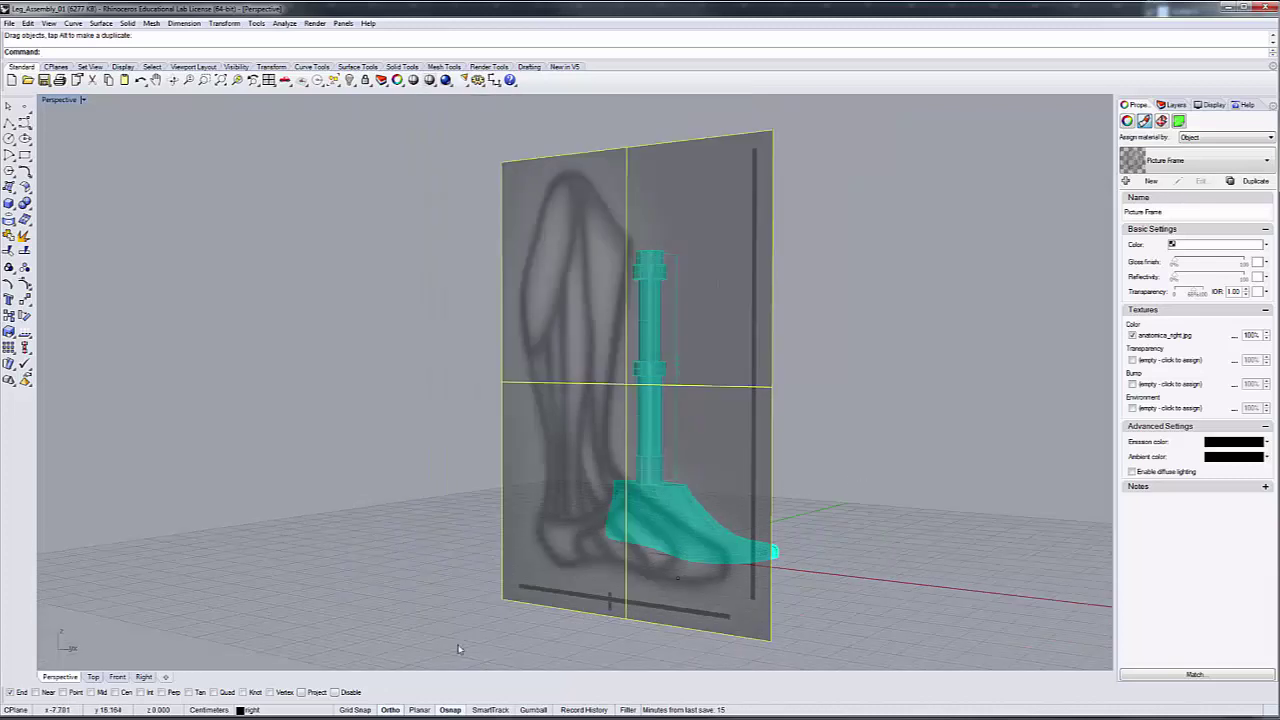
left_click(117, 677)
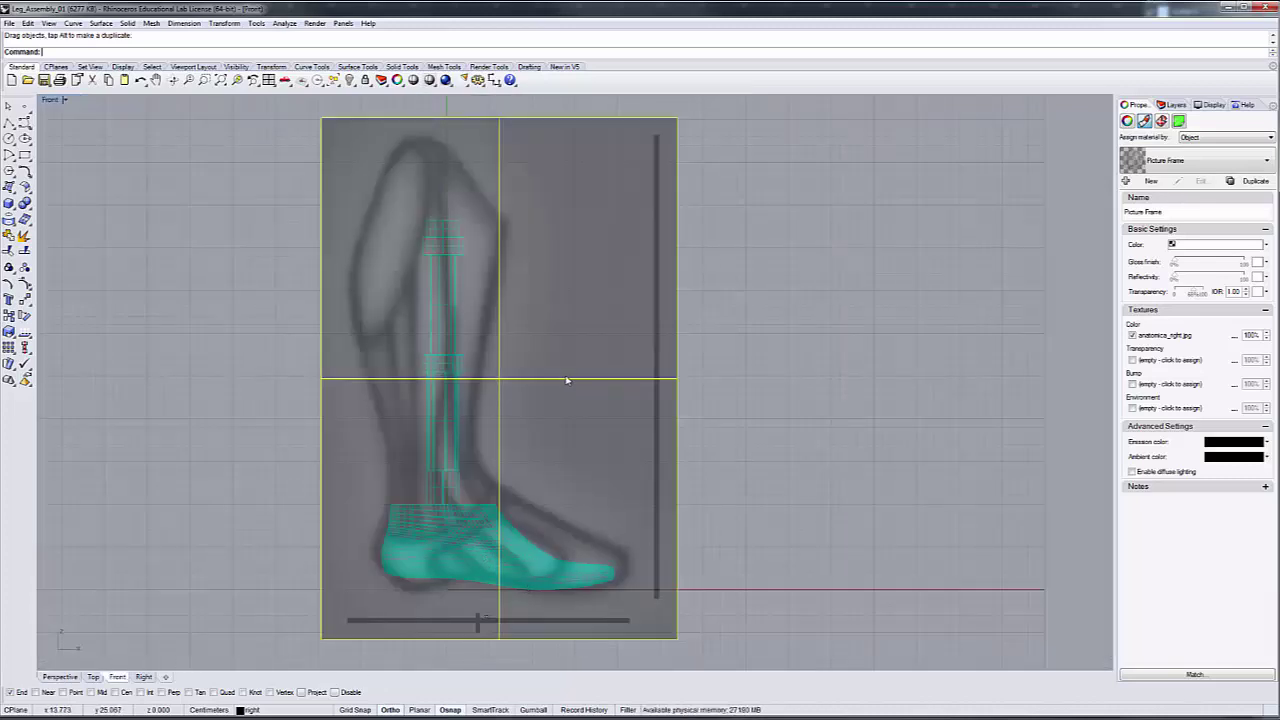
left_click_drag(563, 379, 556, 379)
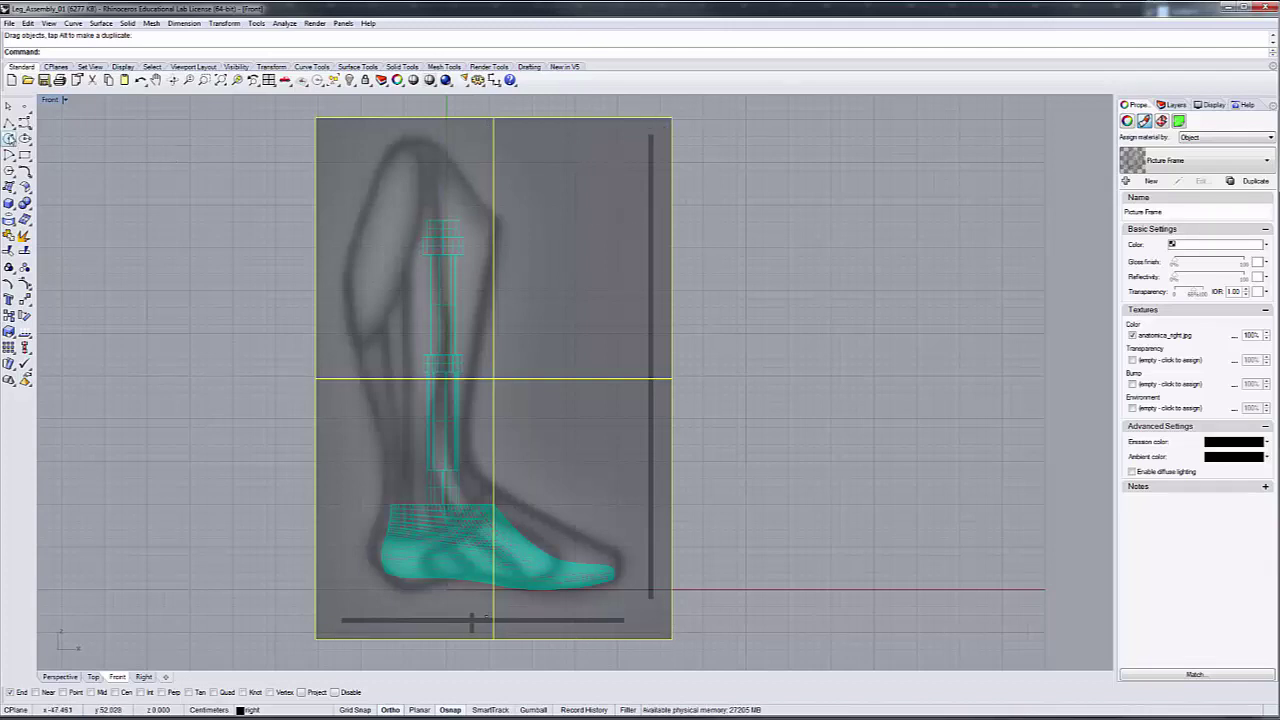
Draw a vertical reference line along the full height of the image's black scale bar with Polyline and select that curve
left_click(9, 122)
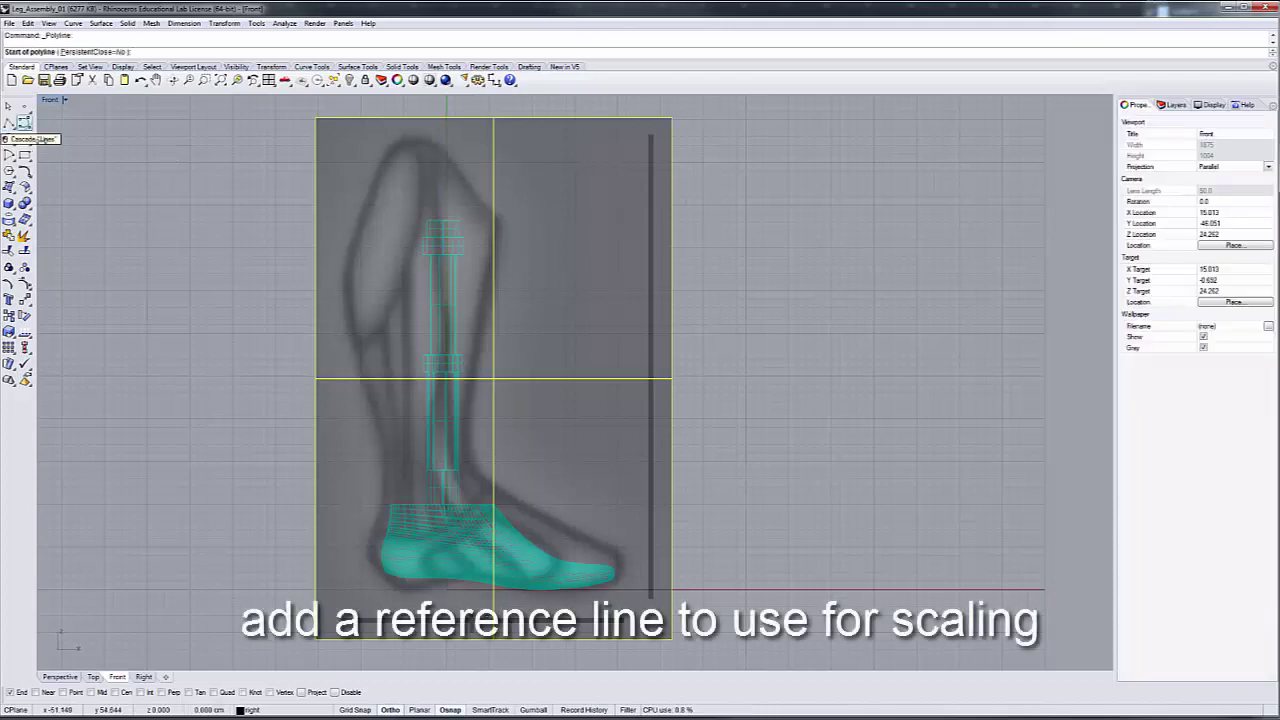
left_click(650, 596)
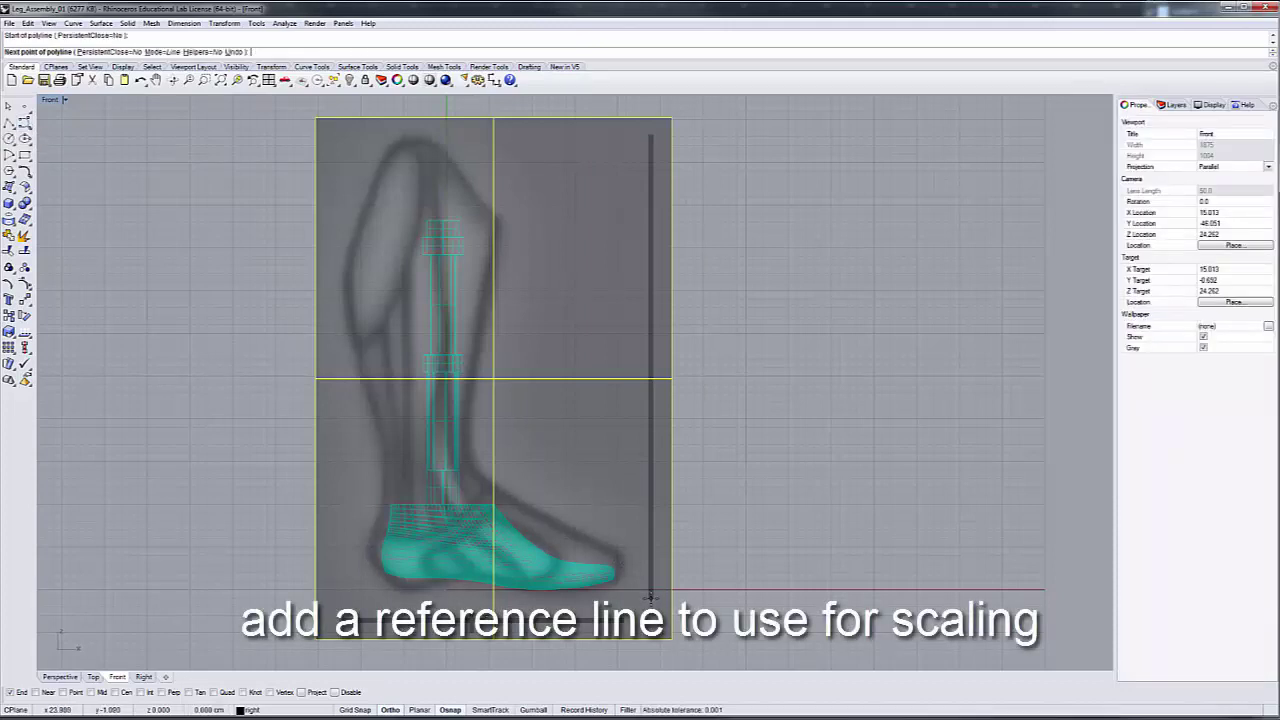
left_click(666, 134)
key("Return")
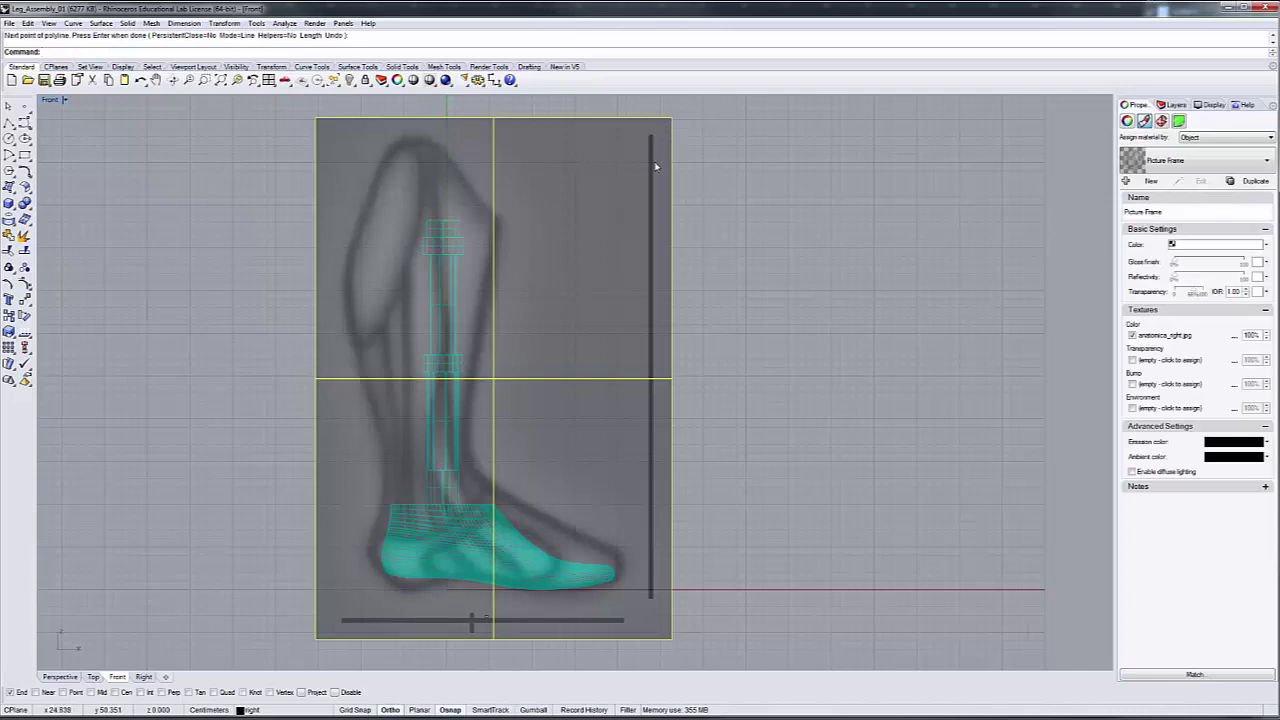
left_click(650, 172)
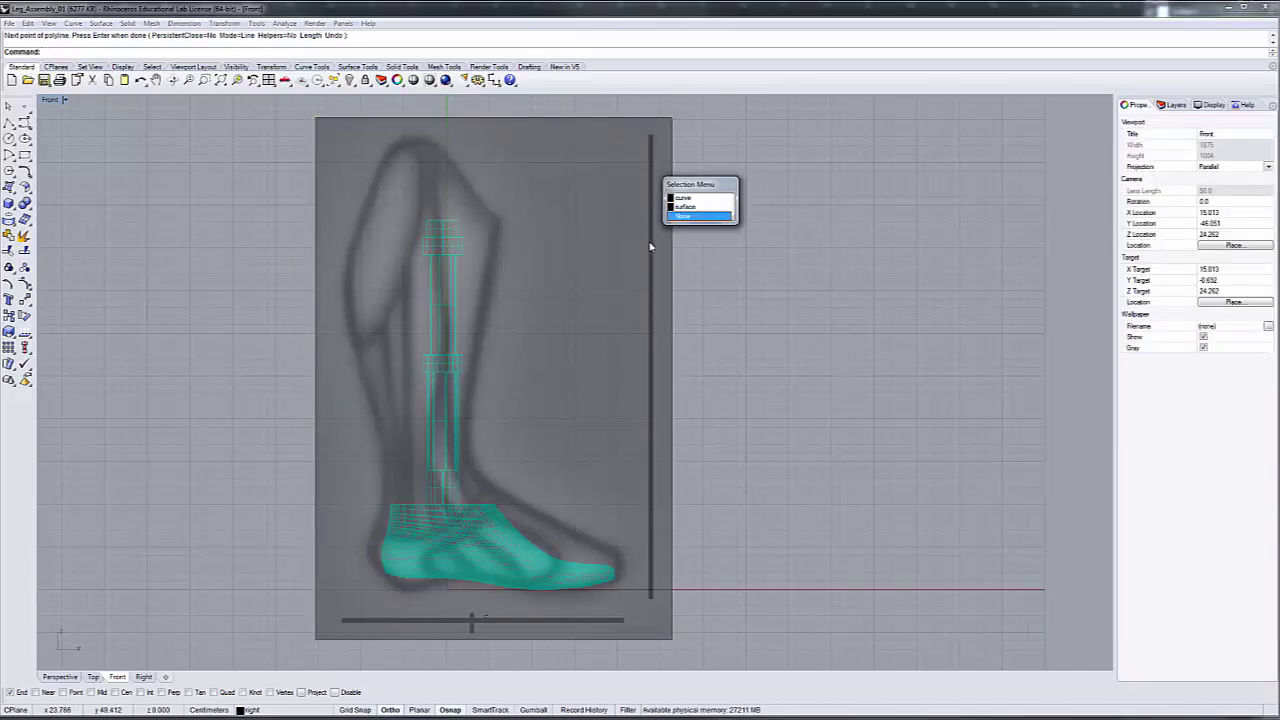
left_click(684, 197)
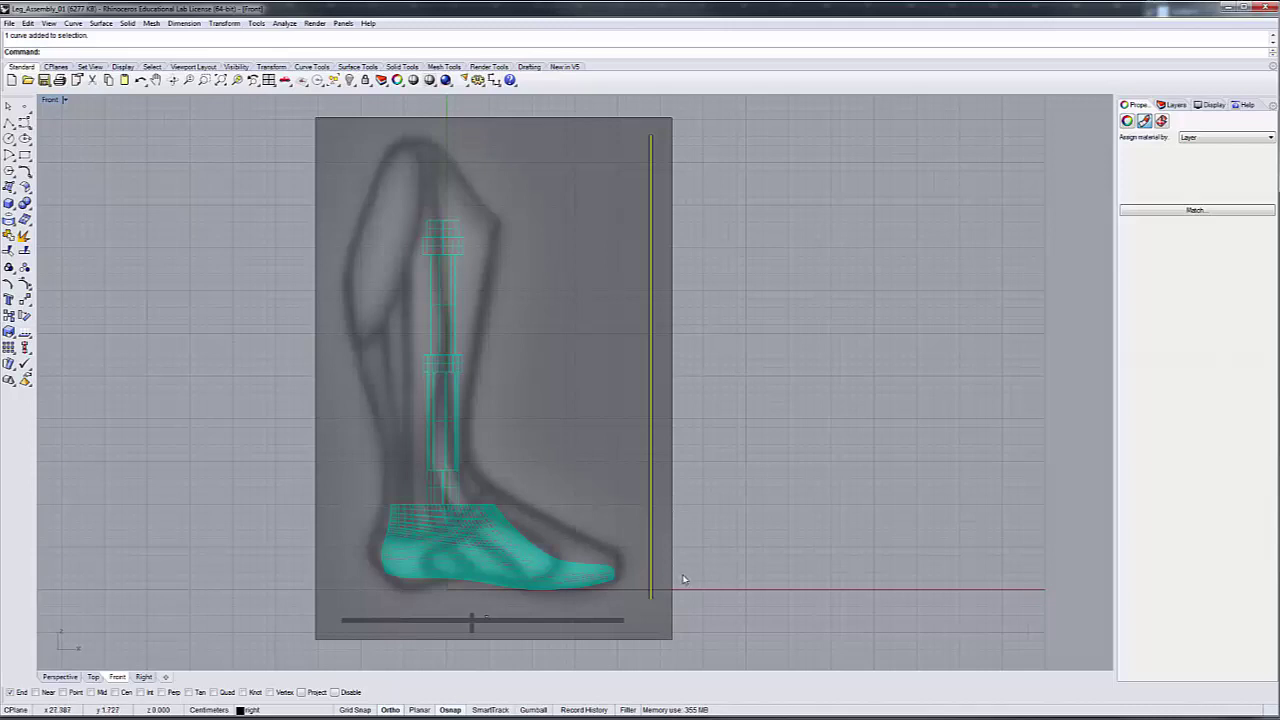
In the Right view, insert anatomica_front with PictureFrame, placing its first corner at the origin (0) and making it about 32 cm long
left_click(66, 101)
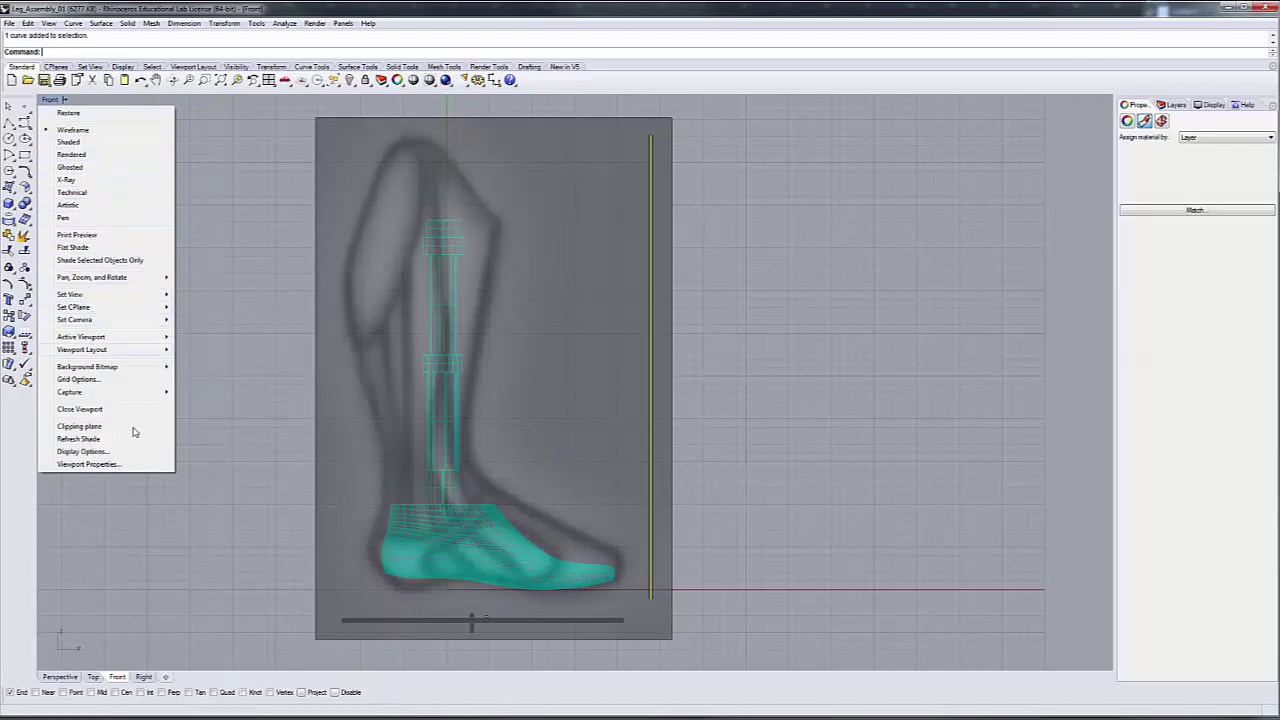
left_click(142, 678)
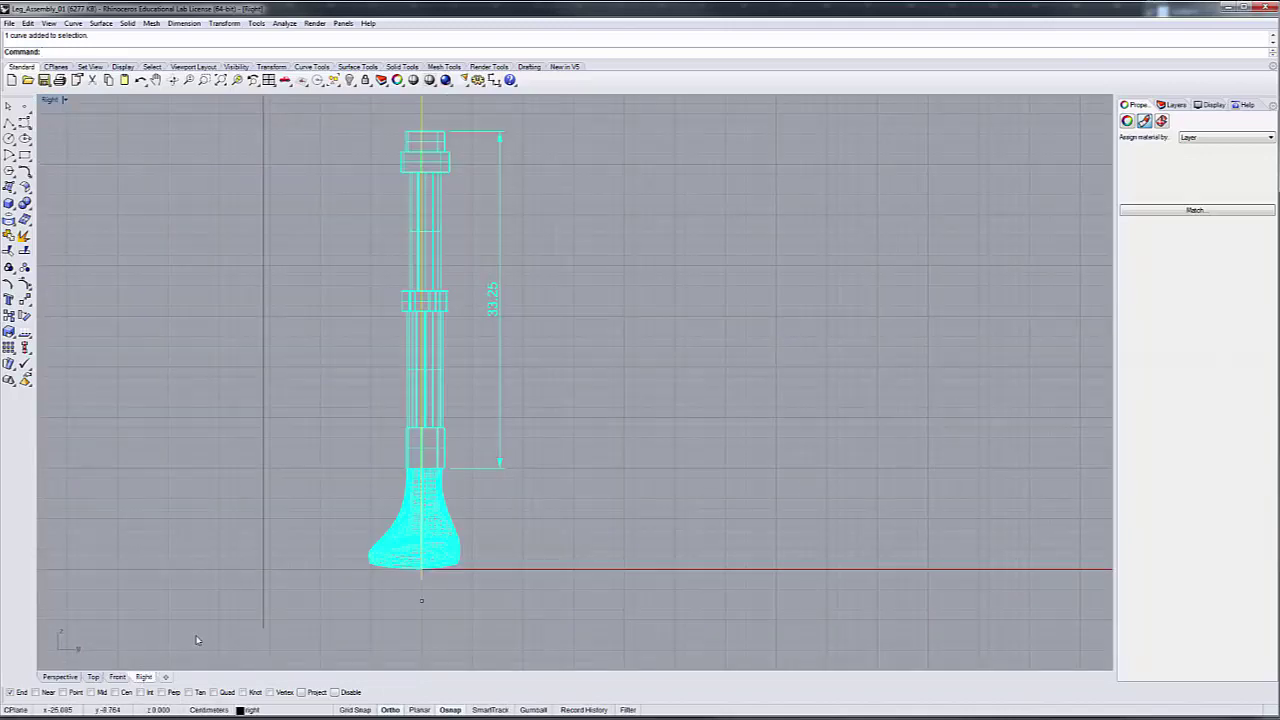
right_click(310, 55)
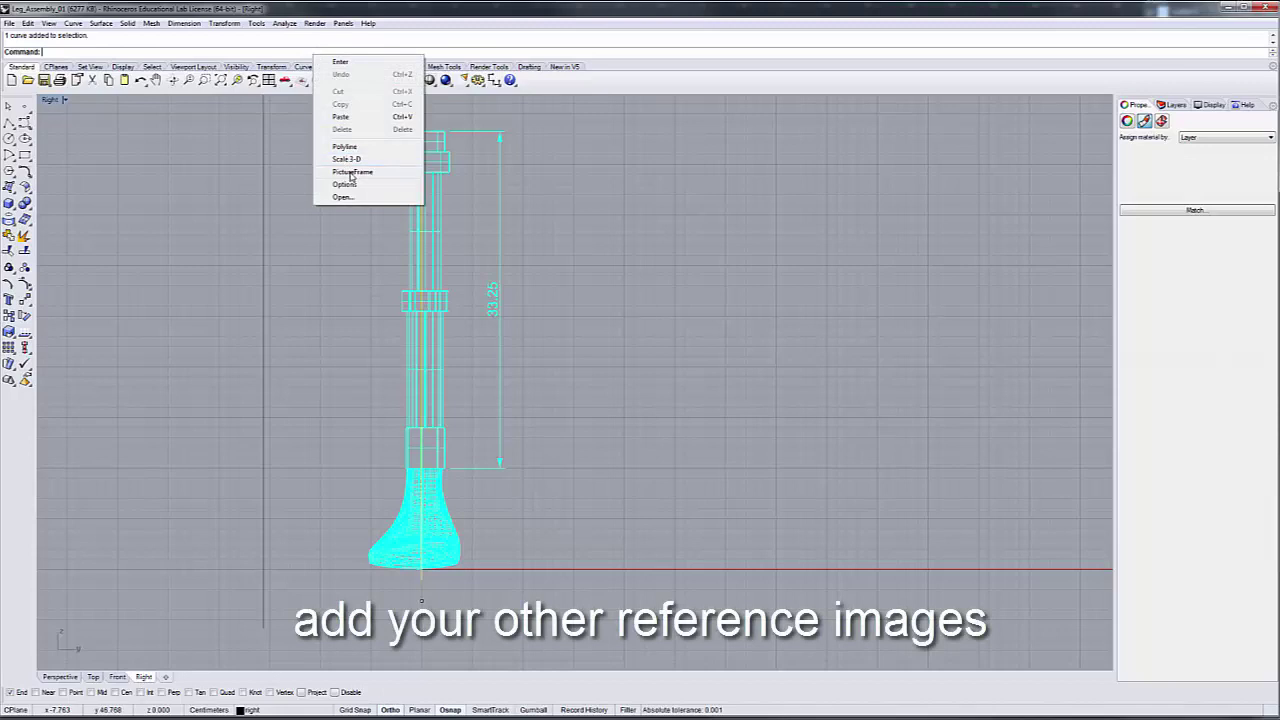
left_click(352, 172)
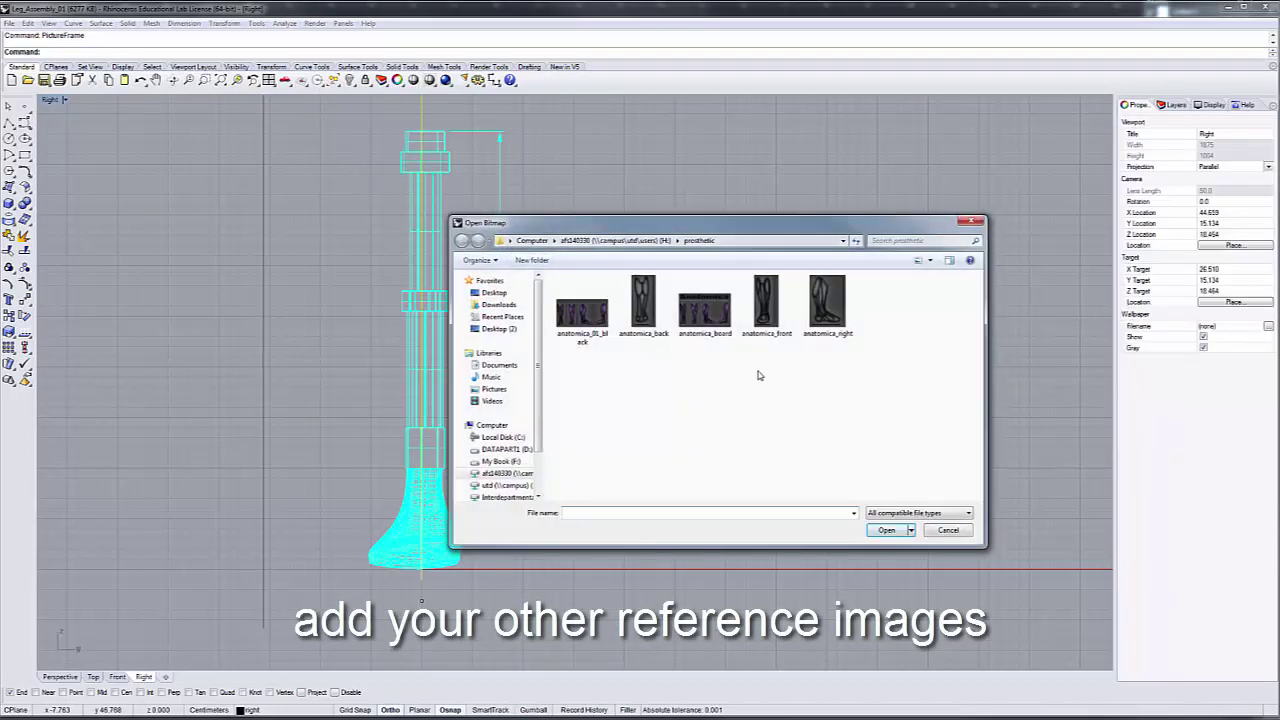
double_click(765, 300)
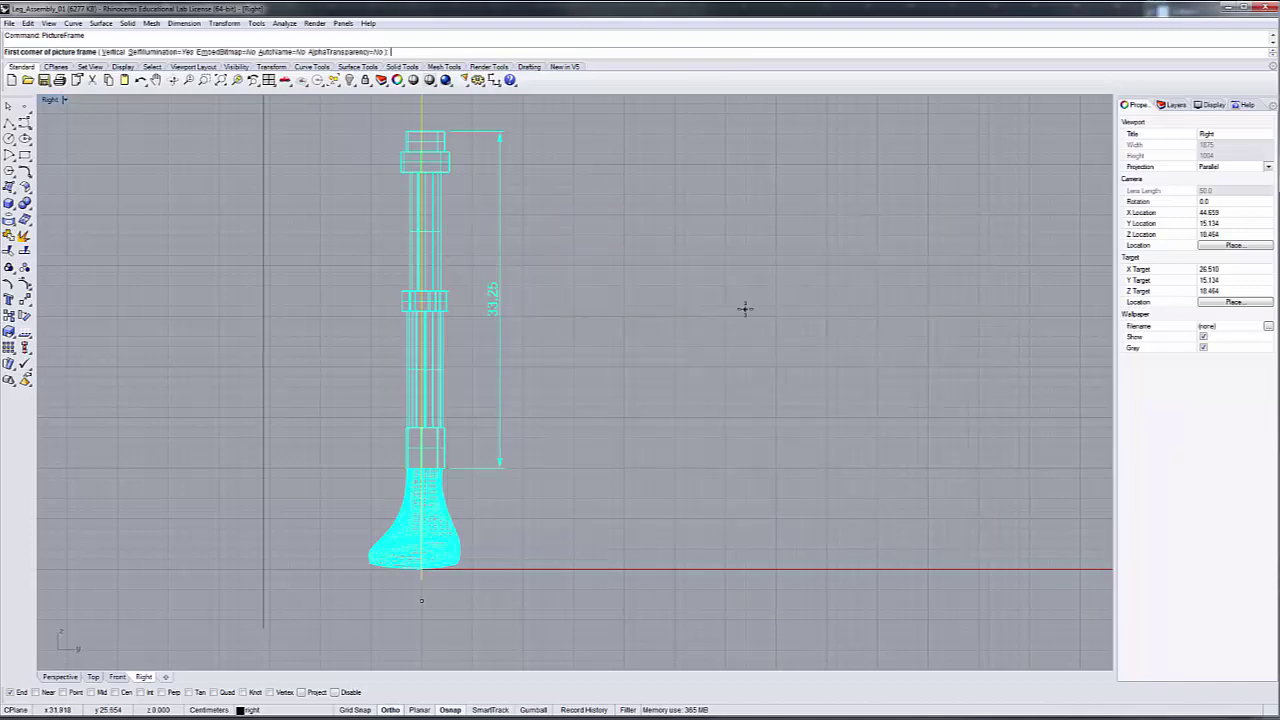
type("0")
key("Return")
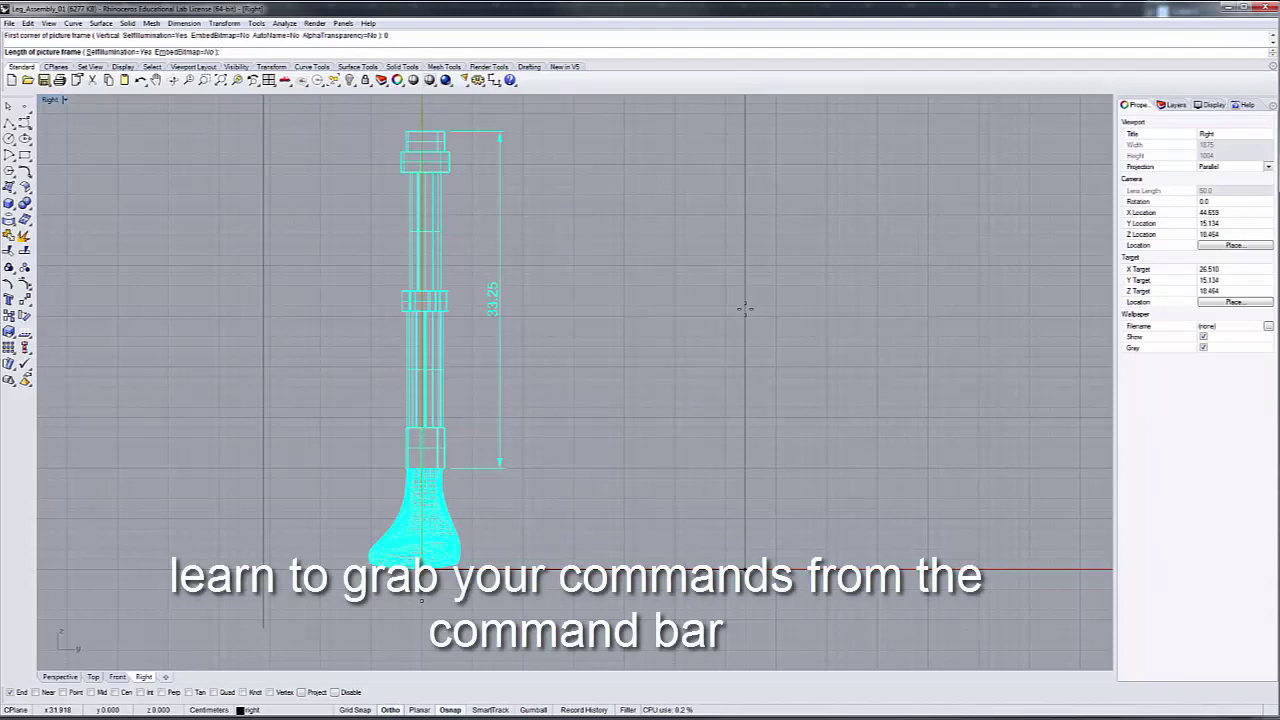
left_click(744, 307)
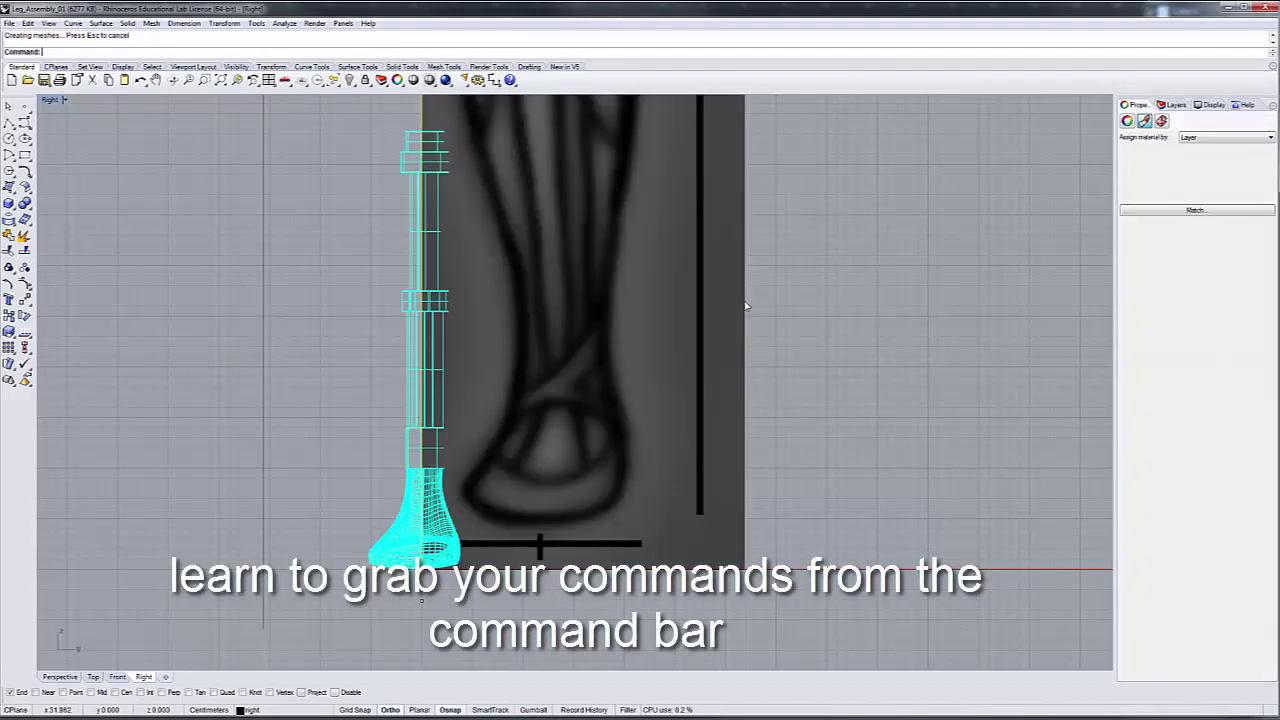
Move the front-view picture frame sideways along the ground line until it spans the leg model
scroll(744, 307, "down", 4)
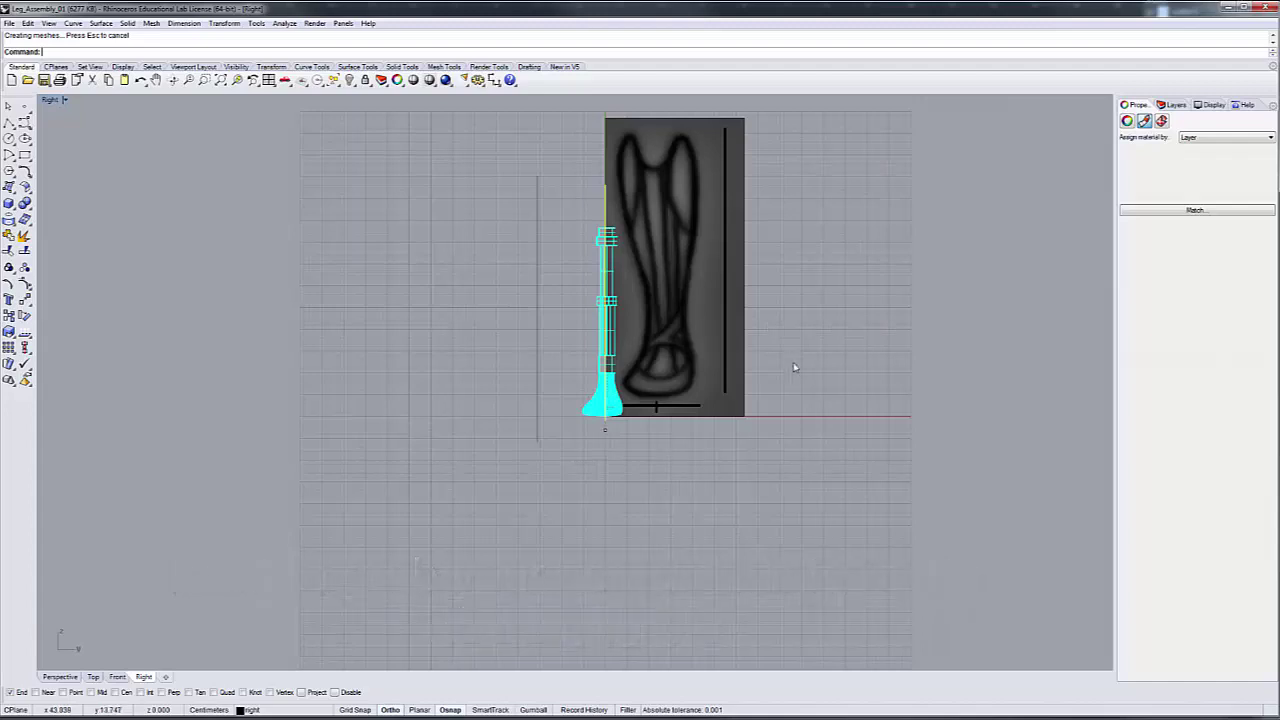
left_click(697, 320)
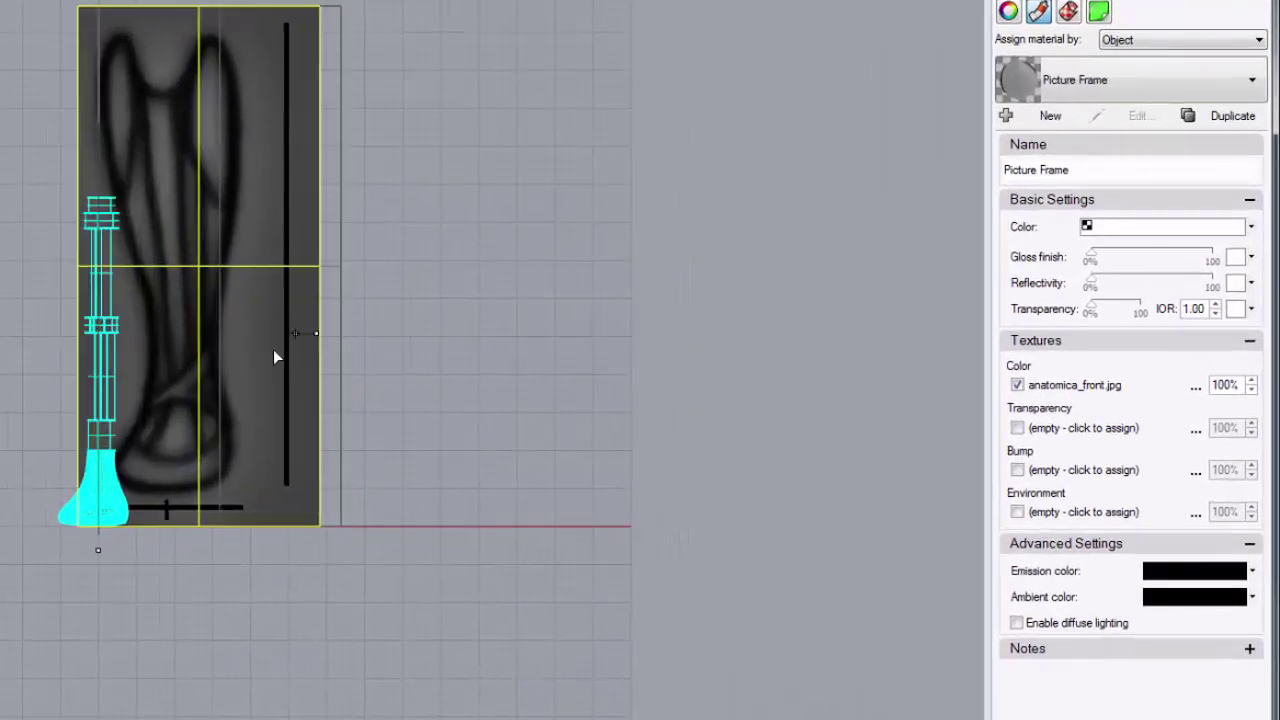
left_click_drag(274, 352, 135, 366)
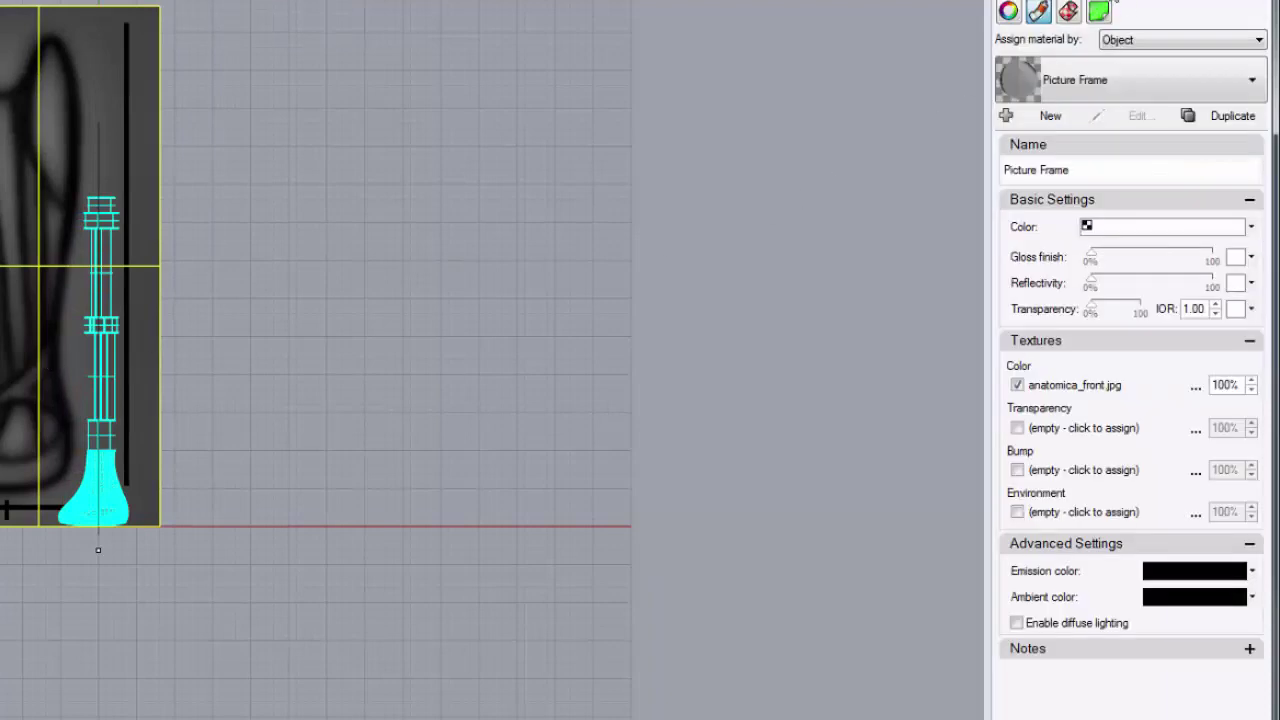
Hide the "foot" and "pipe" layers
left_click(1098, 11)
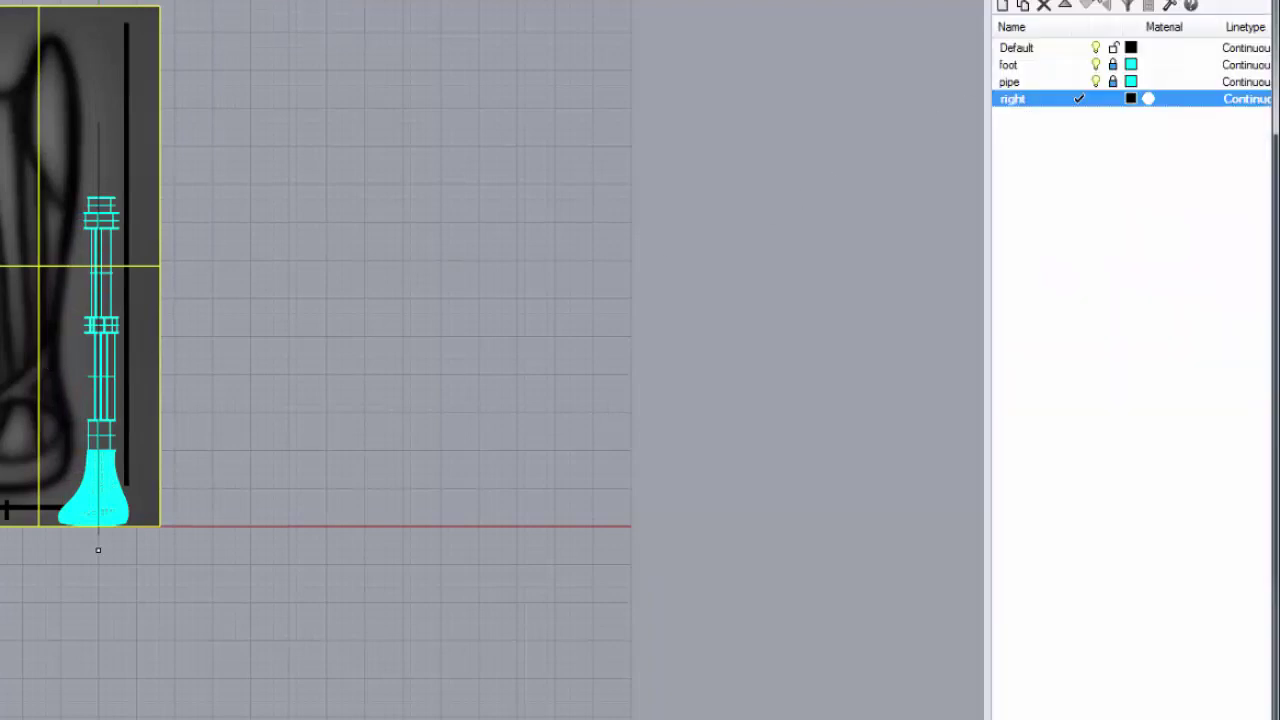
left_click(1096, 64)
left_click(1096, 81)
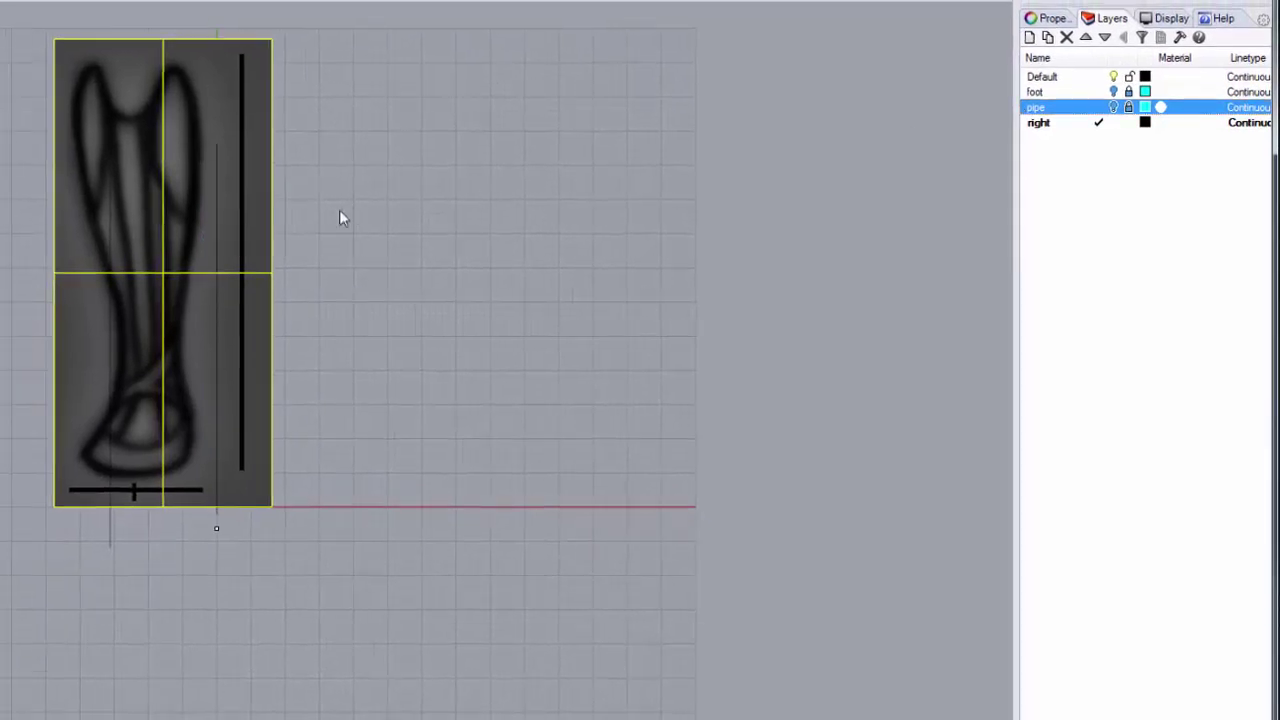
Move the anatomica_front picture frame in the Right view until its vertical black scale bar lies over the reference line, matching their lower ends
left_click_drag(196, 238, 183, 286)
scroll(232, 532, "up", 3)
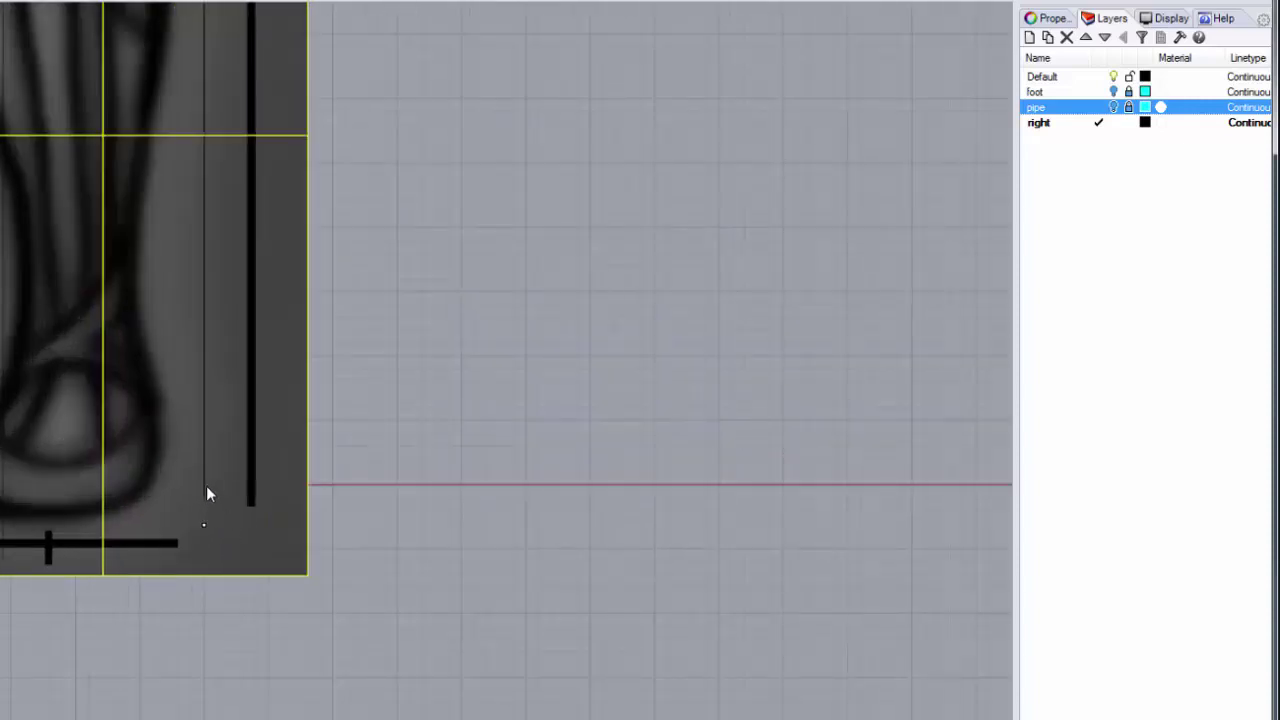
left_click(205, 484)
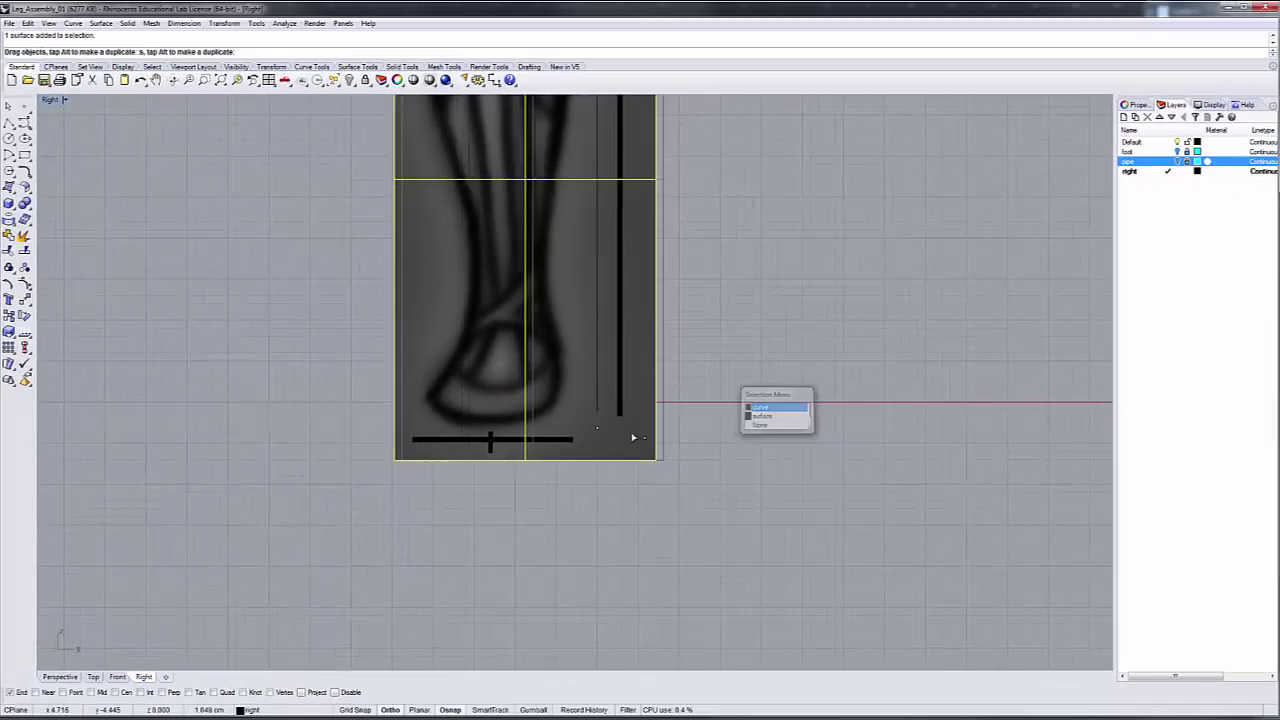
left_click(261, 547)
left_click_drag(625, 437, 623, 391)
scroll(628, 399, "up", 15)
scroll(623, 391, "down", 12)
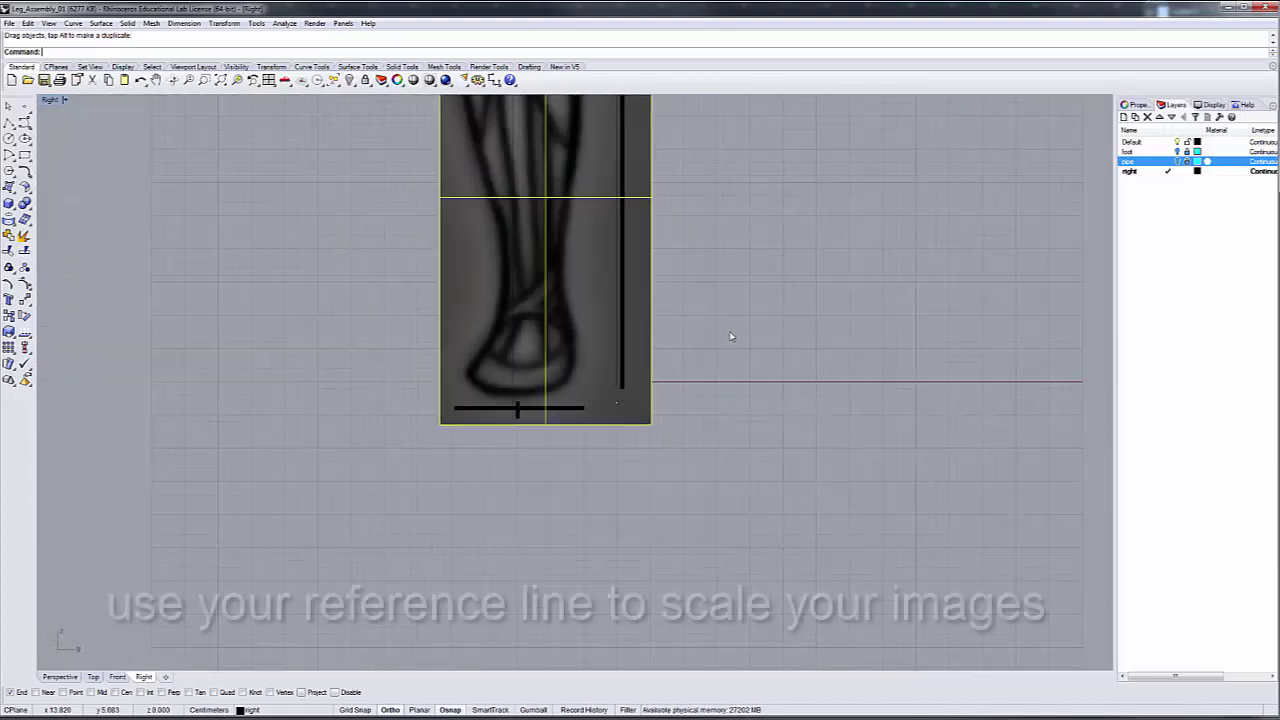
right_click_drag(730, 336, 722, 455)
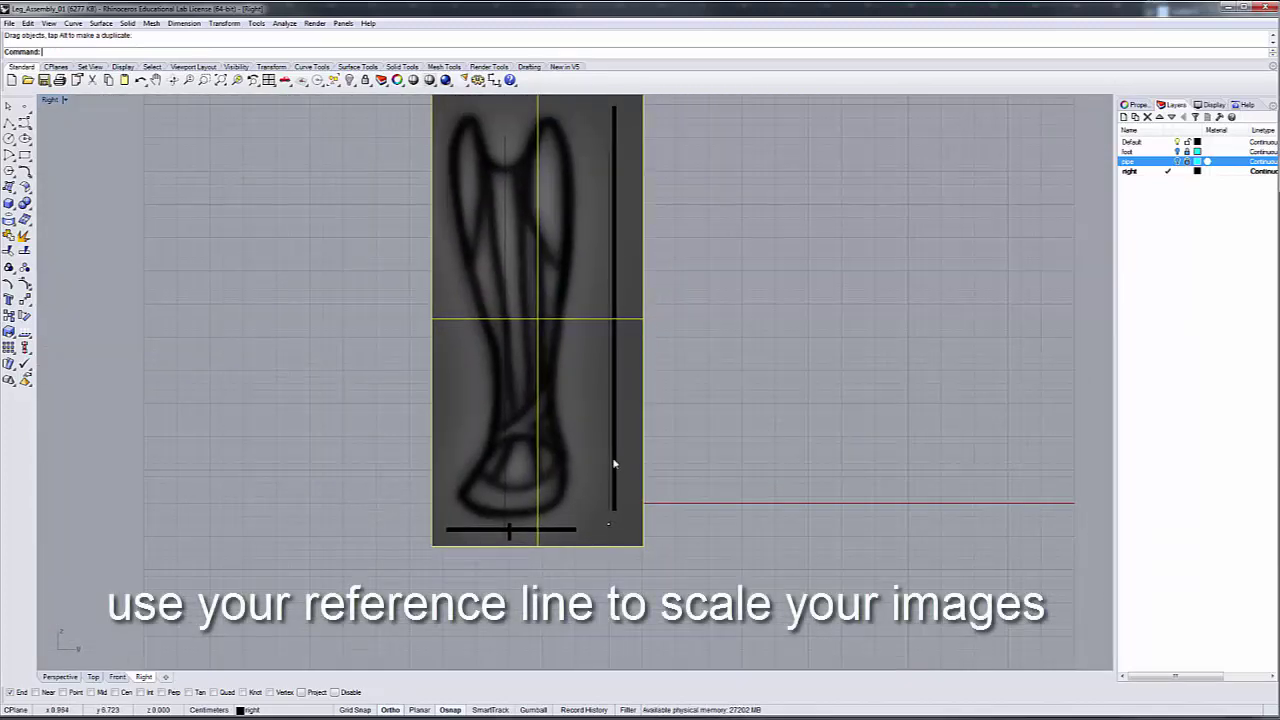
left_click_drag(614, 463, 612, 465)
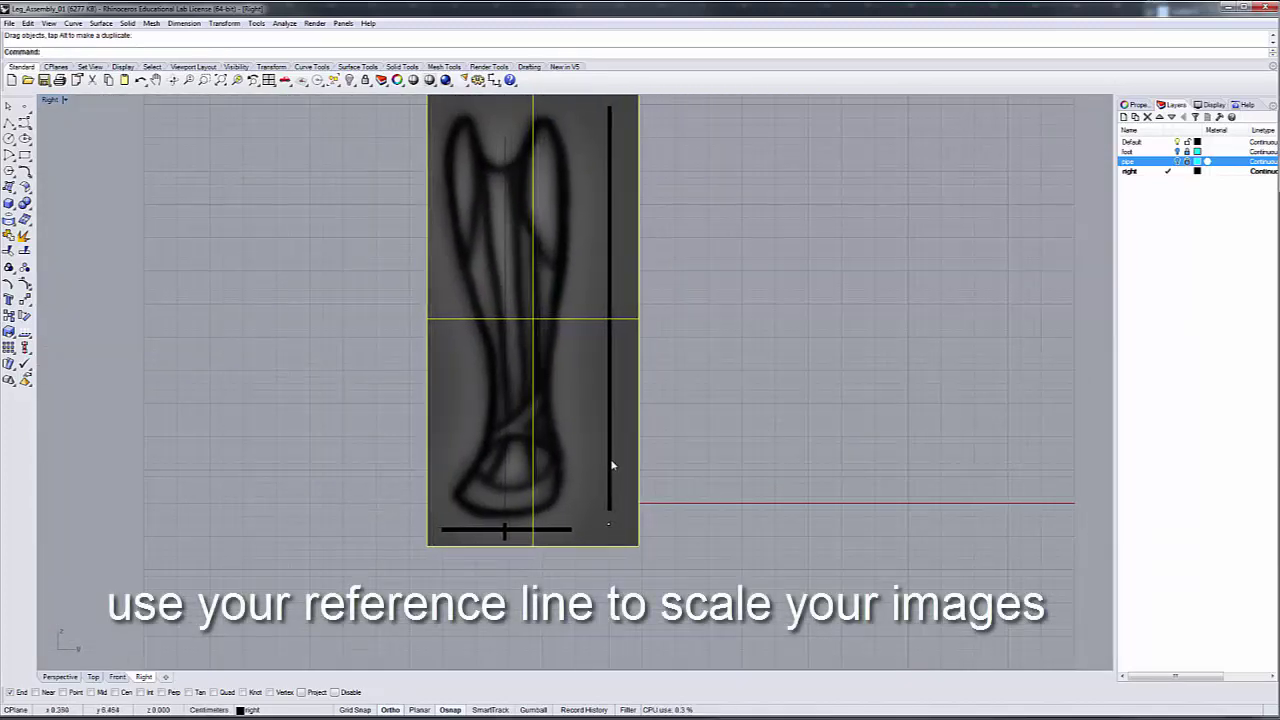
Examine how the picture frame's vertical scale bar lines up with the reference line around its lower end
left_click(612, 465)
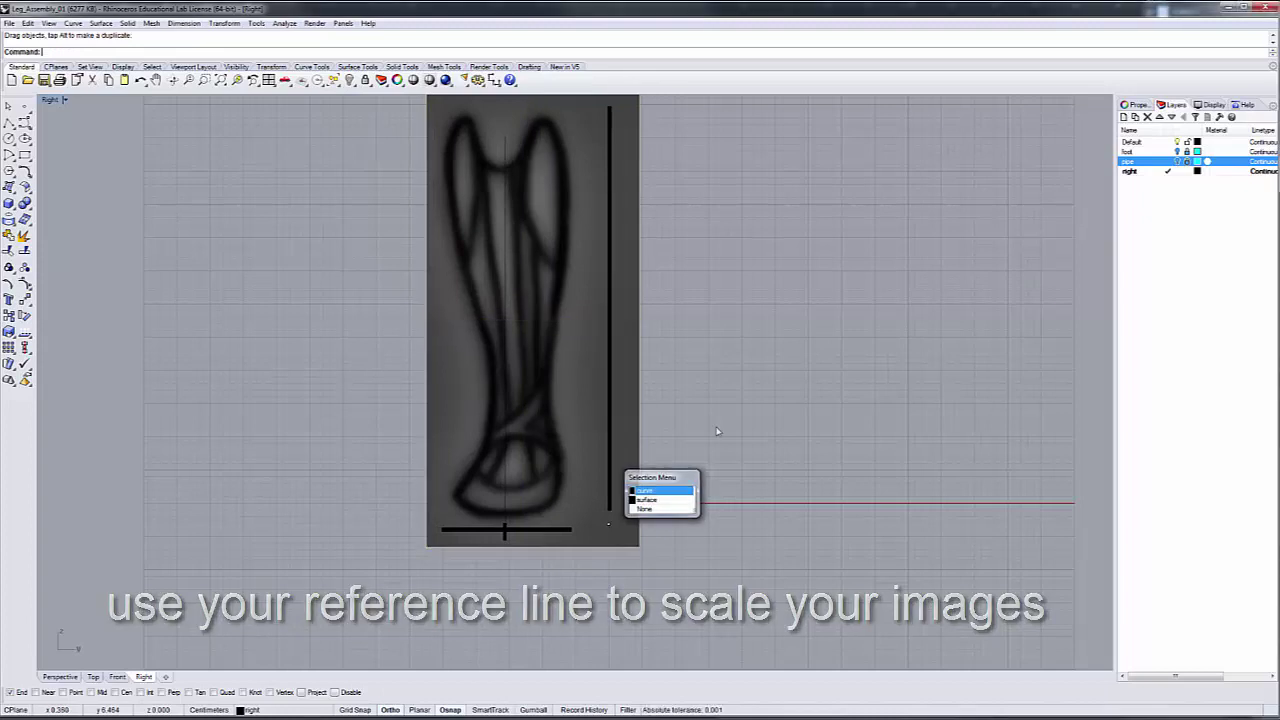
key("Escape")
scroll(634, 477, "down", 2)
scroll(666, 489, "up", 5)
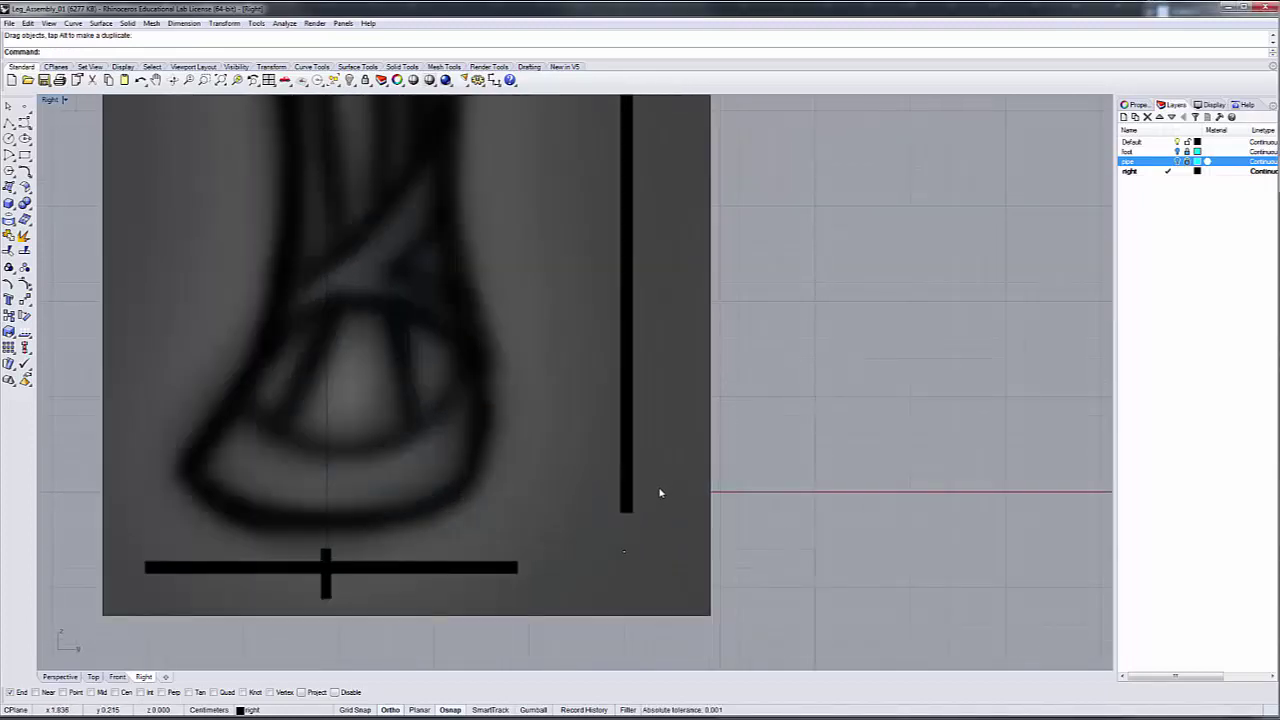
left_click(660, 493)
left_click(628, 508)
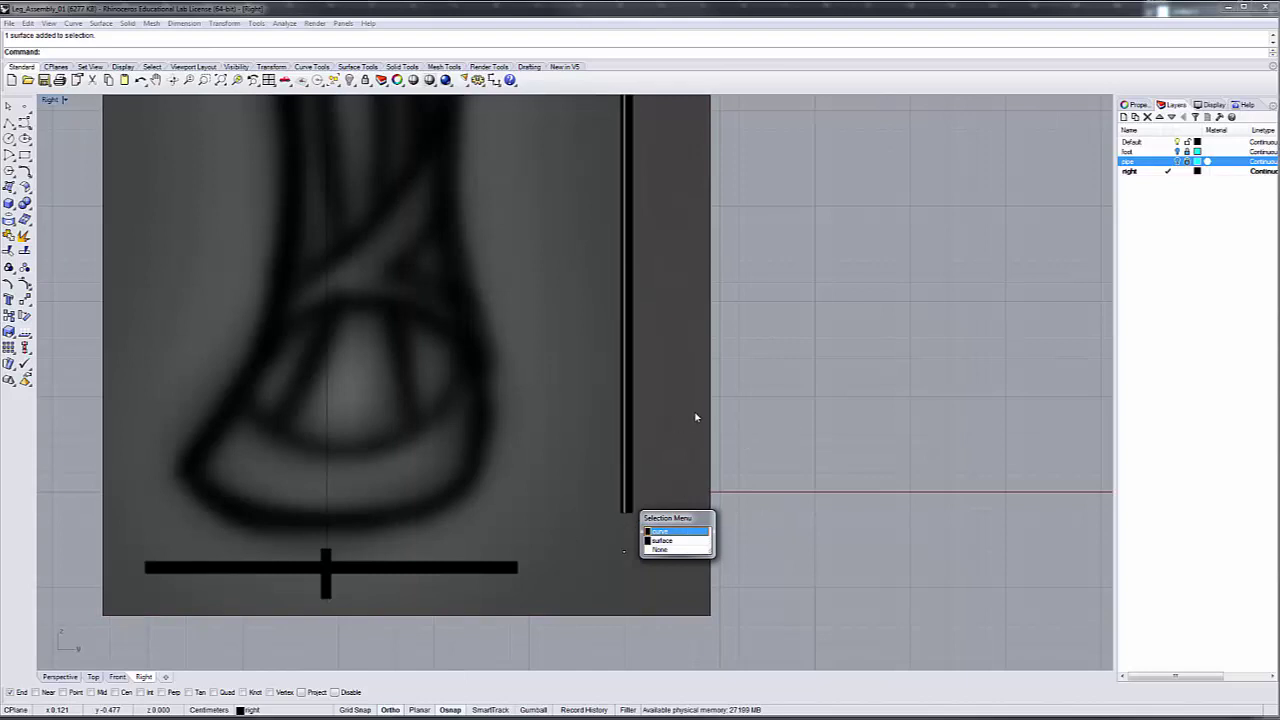
scroll(794, 449, "down", 4)
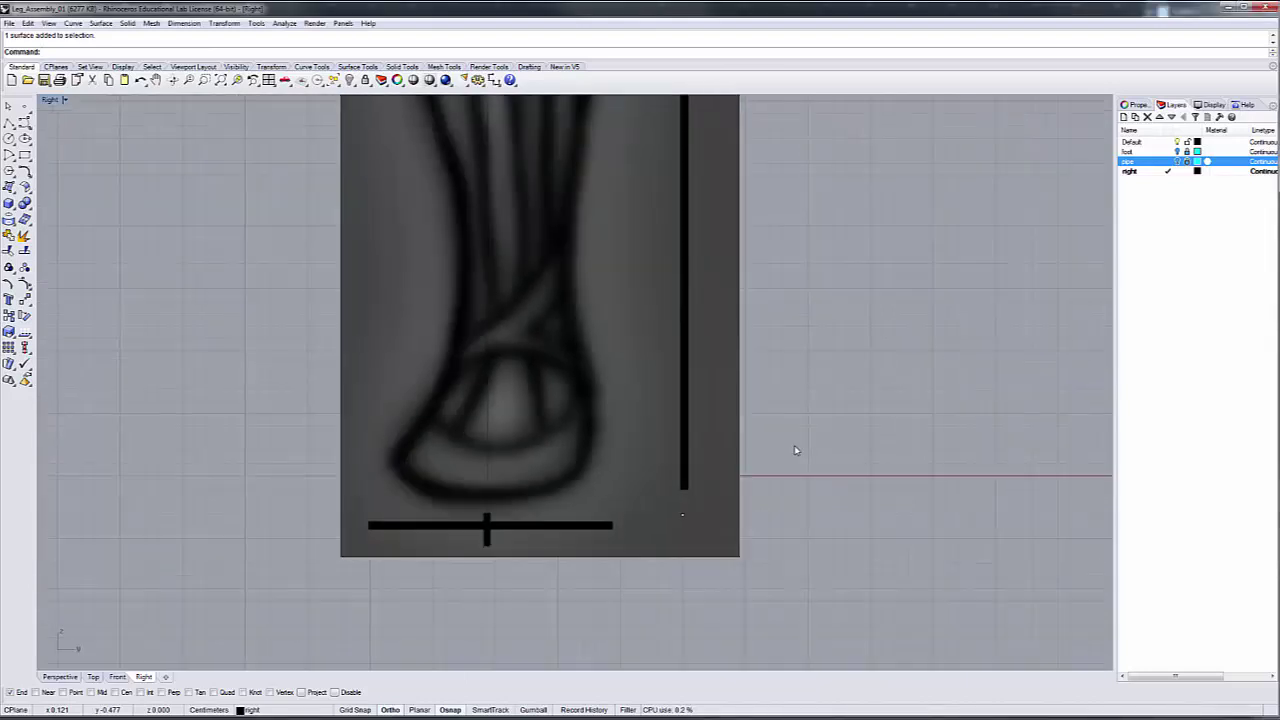
right_click_drag(817, 434, 769, 548)
scroll(767, 545, "down", 3)
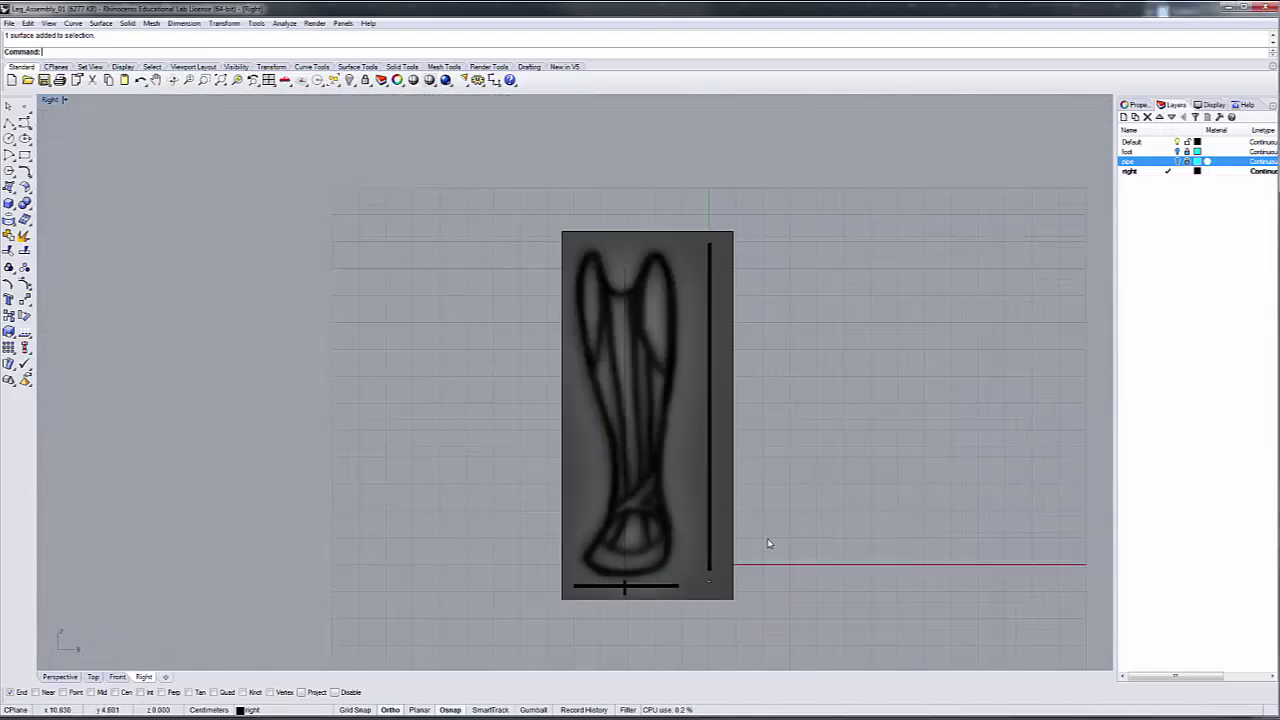
scroll(767, 543, "up", 1)
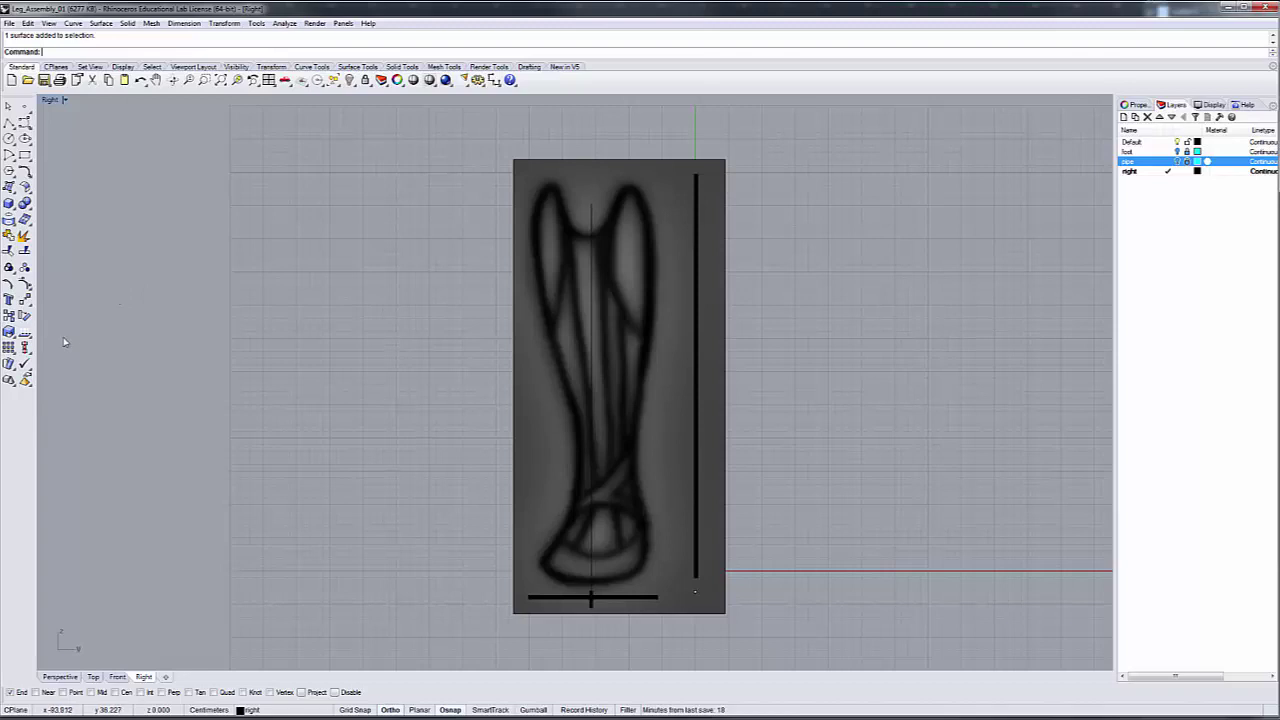
Scale the picture frame from the reference line's lower end, using the scale bar's top as first reference and the line's upper end as second
left_click(10, 332)
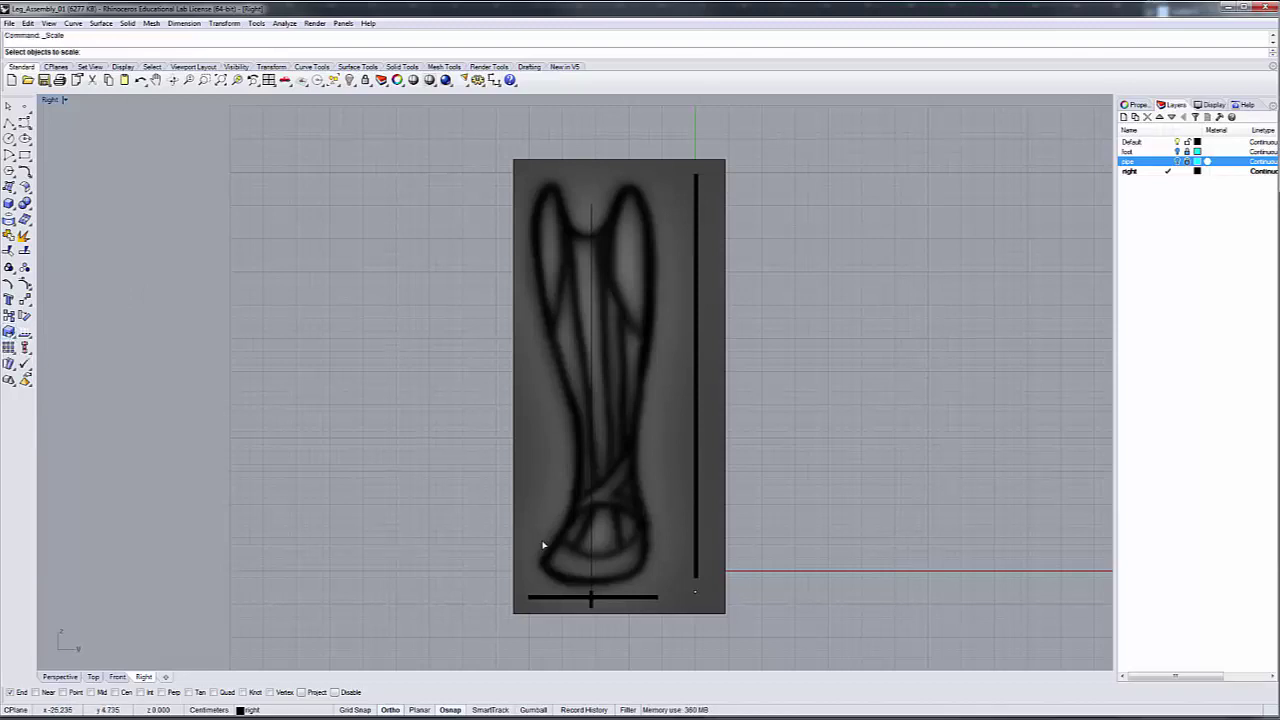
left_click(717, 577)
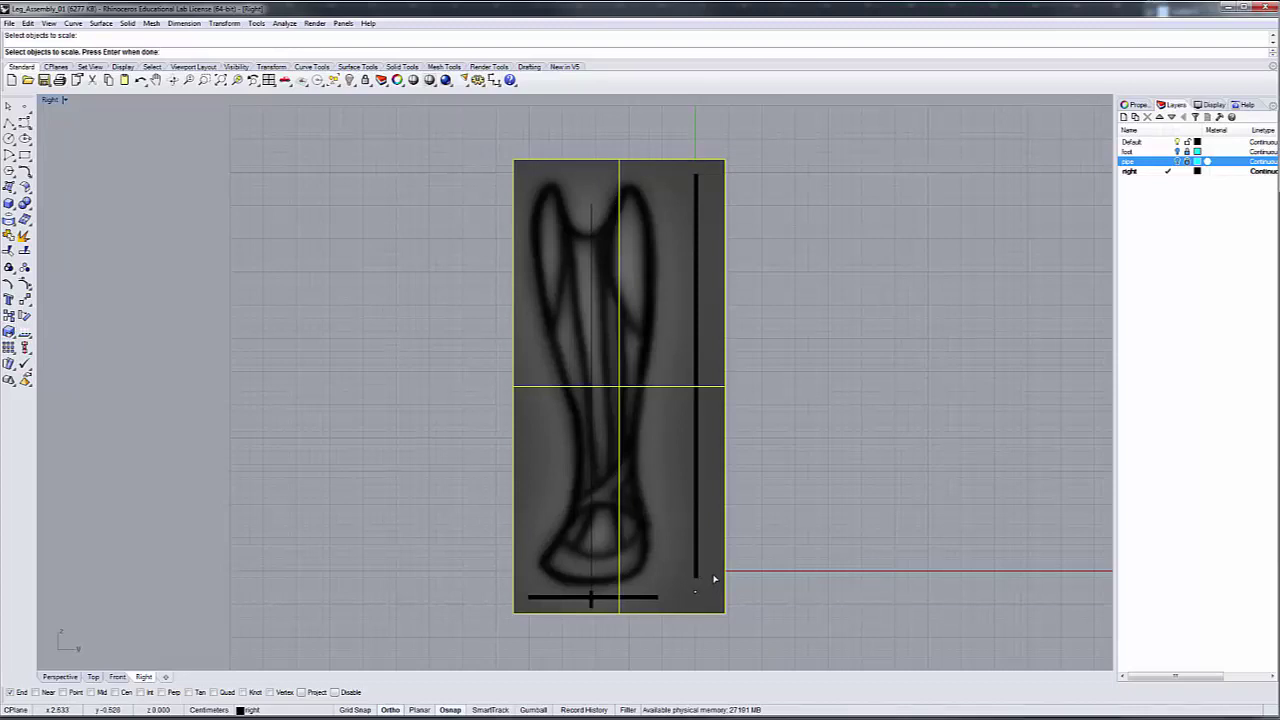
key("Return")
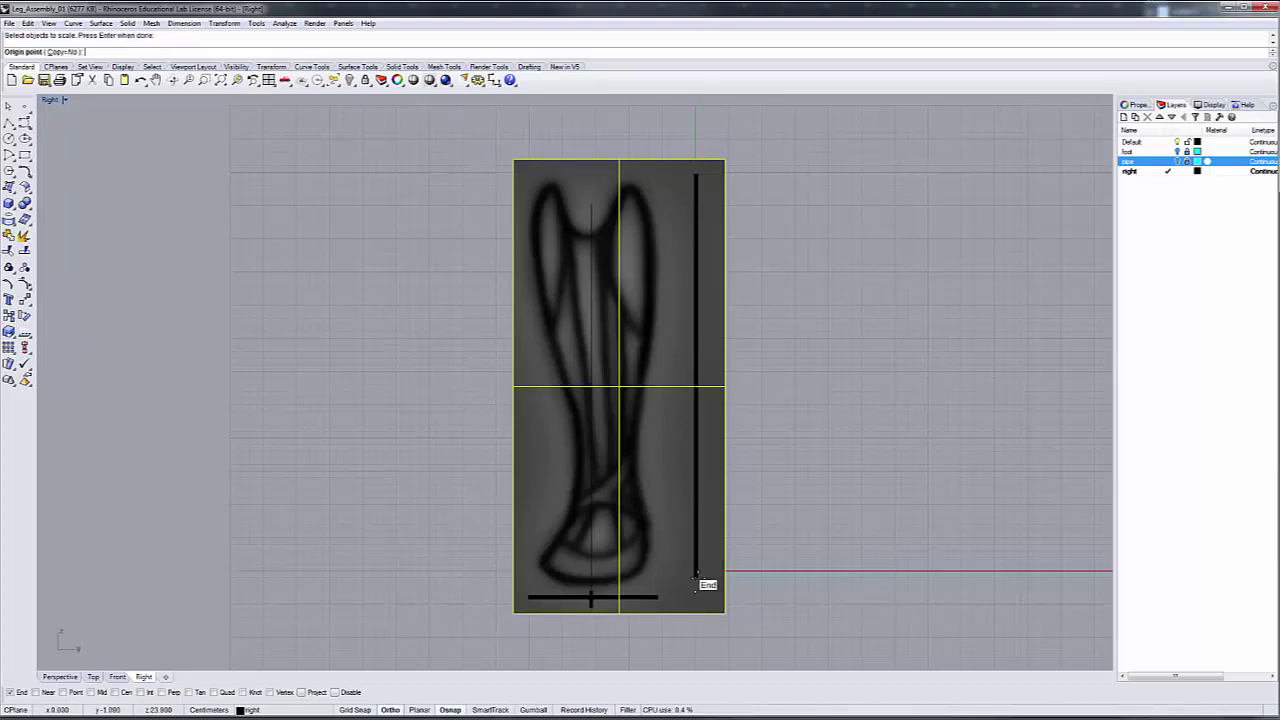
left_click(696, 577)
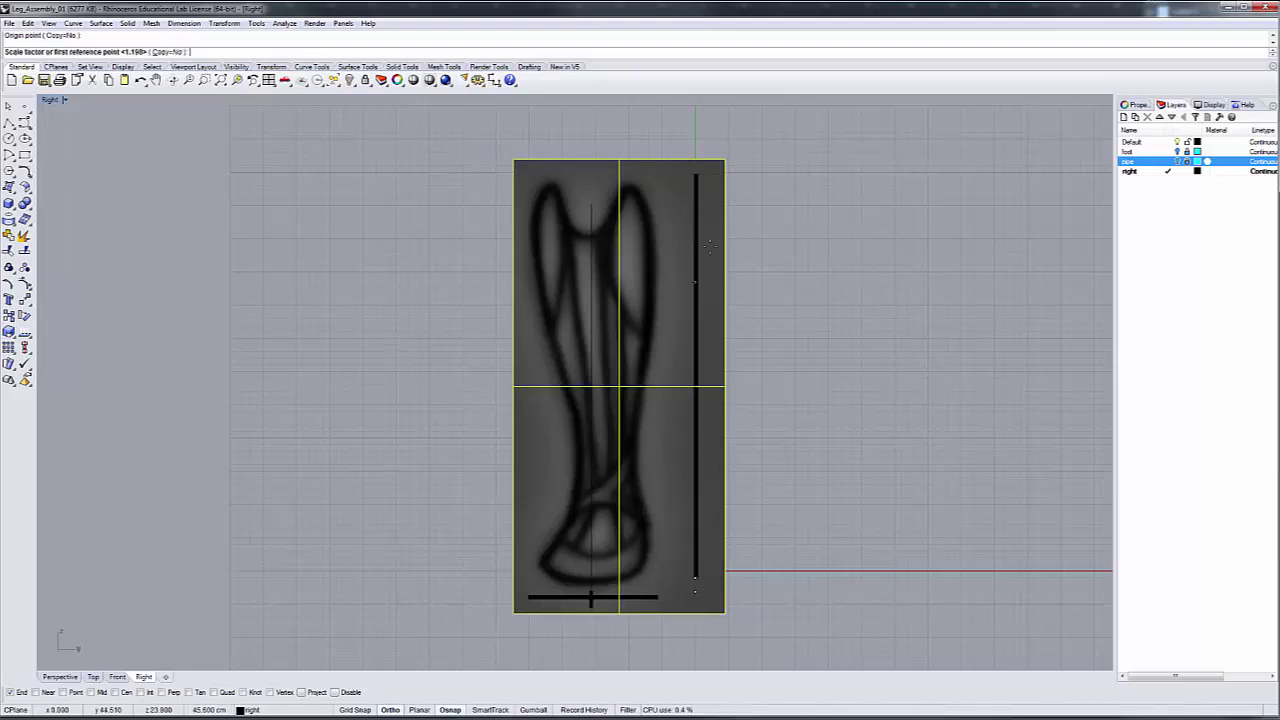
scroll(709, 245, "up", 5)
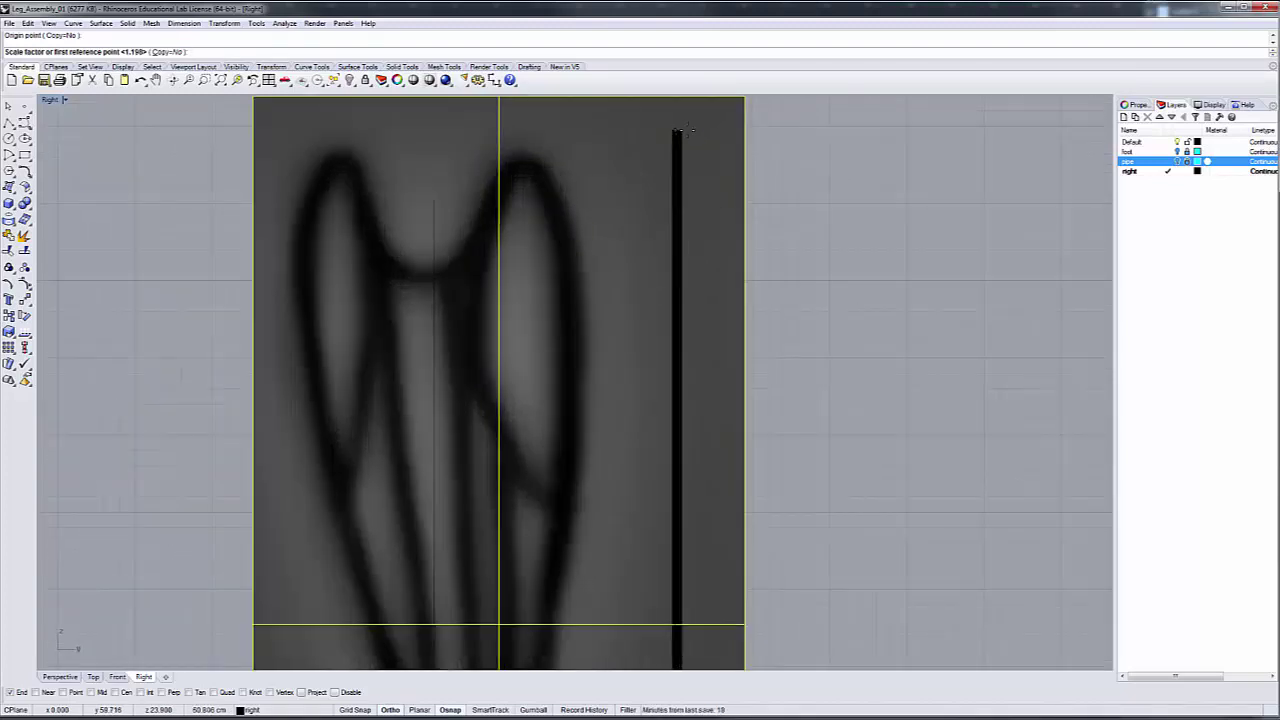
left_click(676, 131)
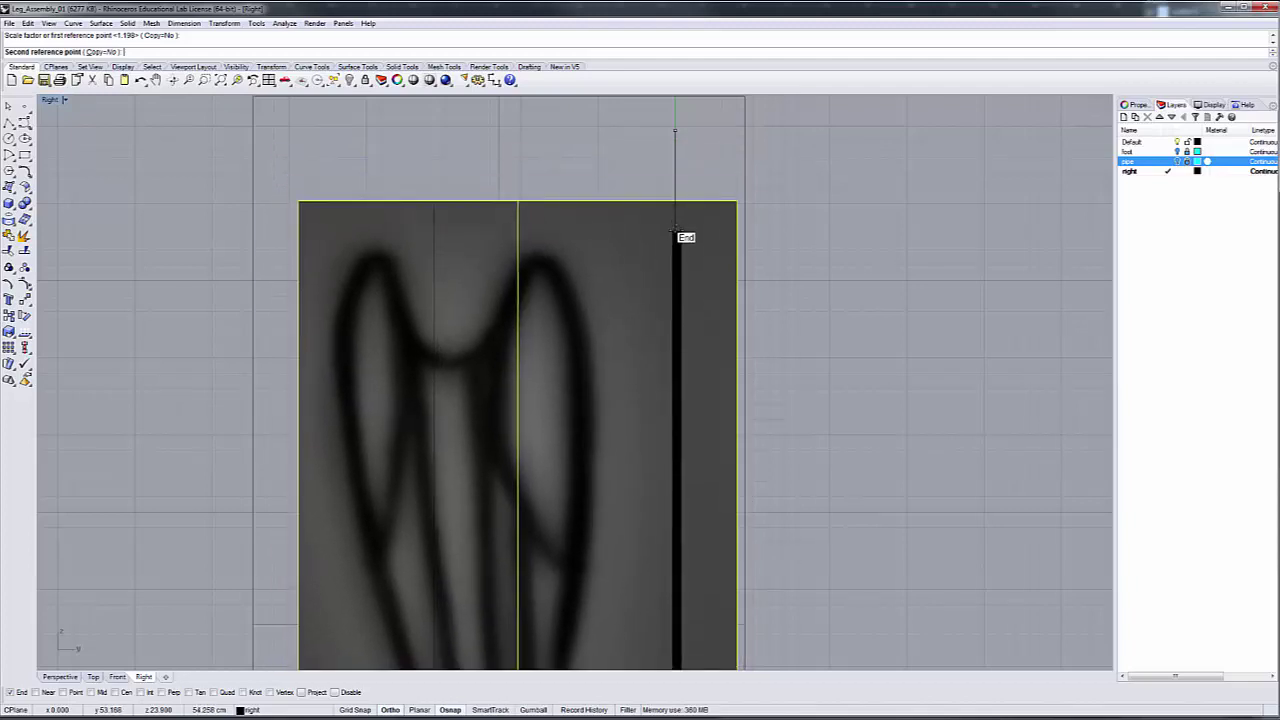
left_click(675, 231)
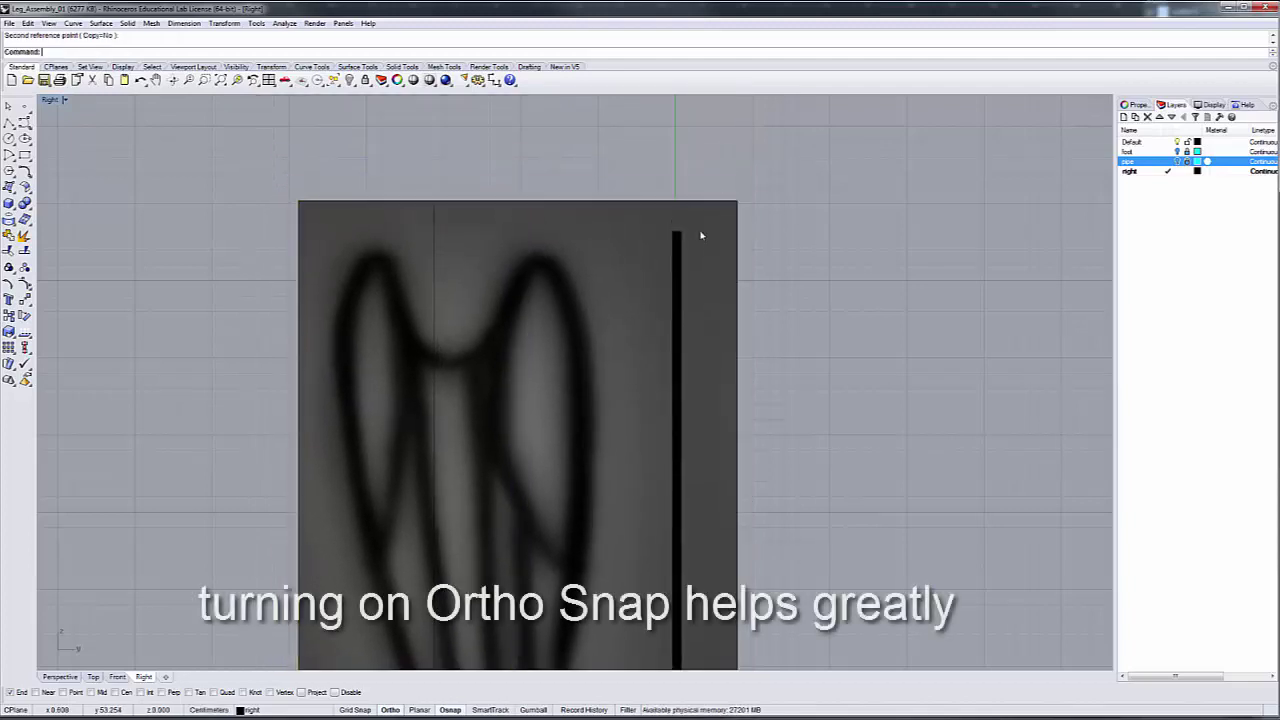
scroll(769, 255, "down", 4)
scroll(769, 255, "down", 3)
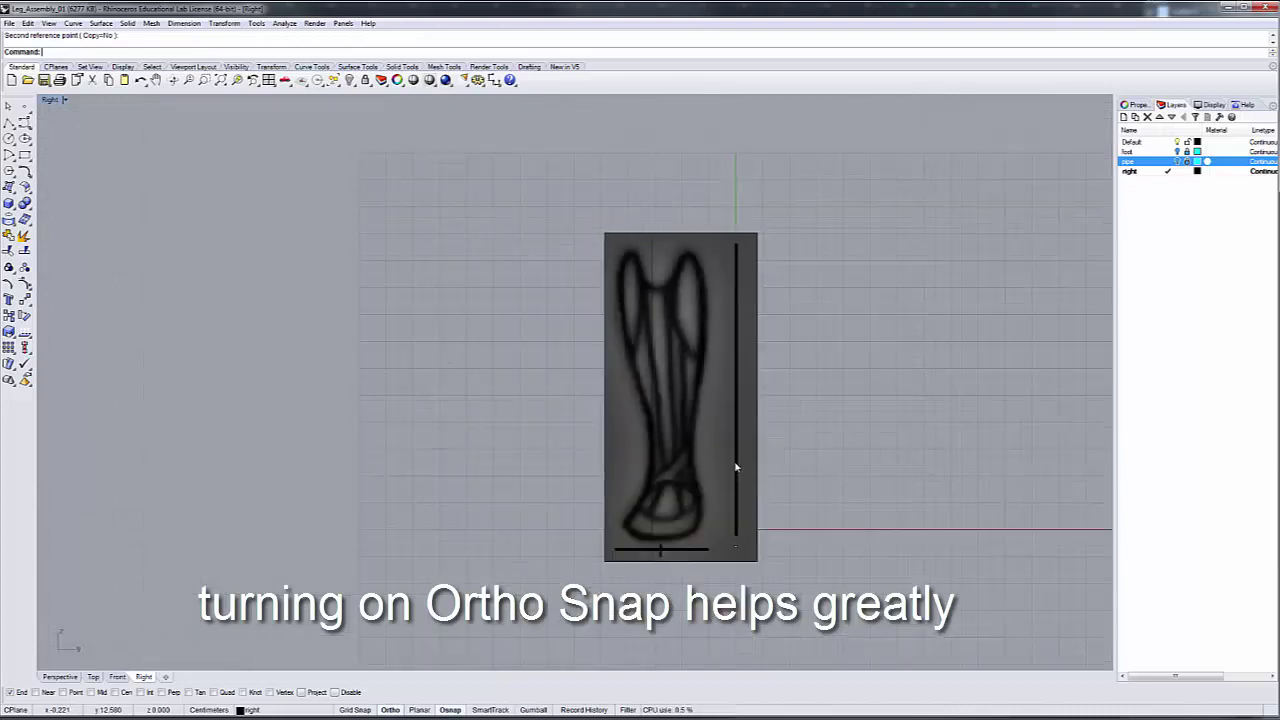
left_click(736, 467)
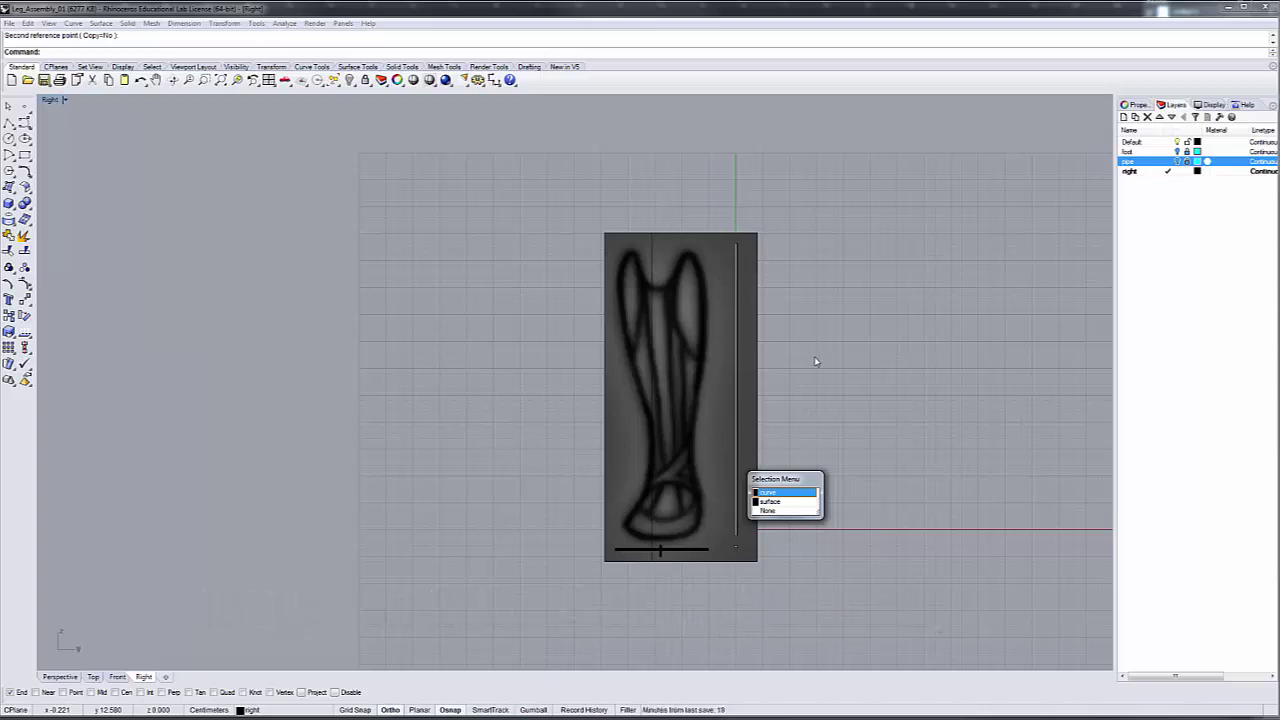
key("Return")
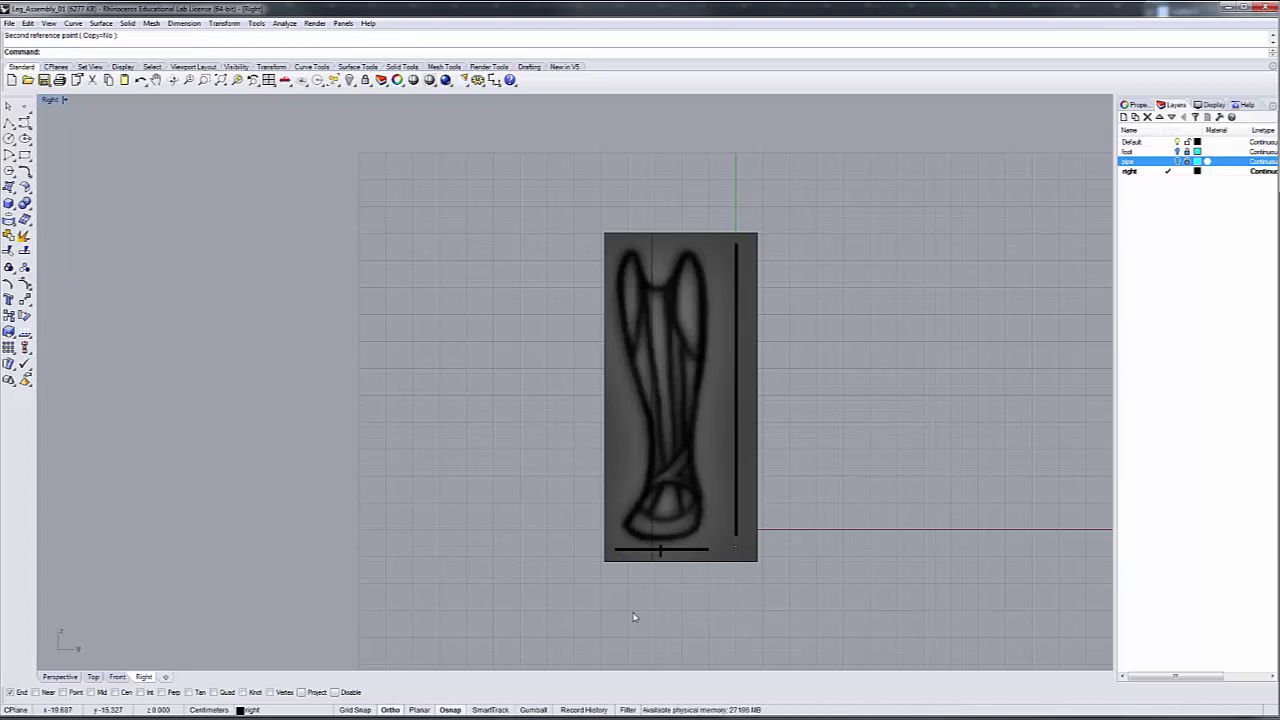
In the Front view, place a point object at the centre of the cross mark on the side-view image's horizontal bar
scroll(659, 575, "up", 5)
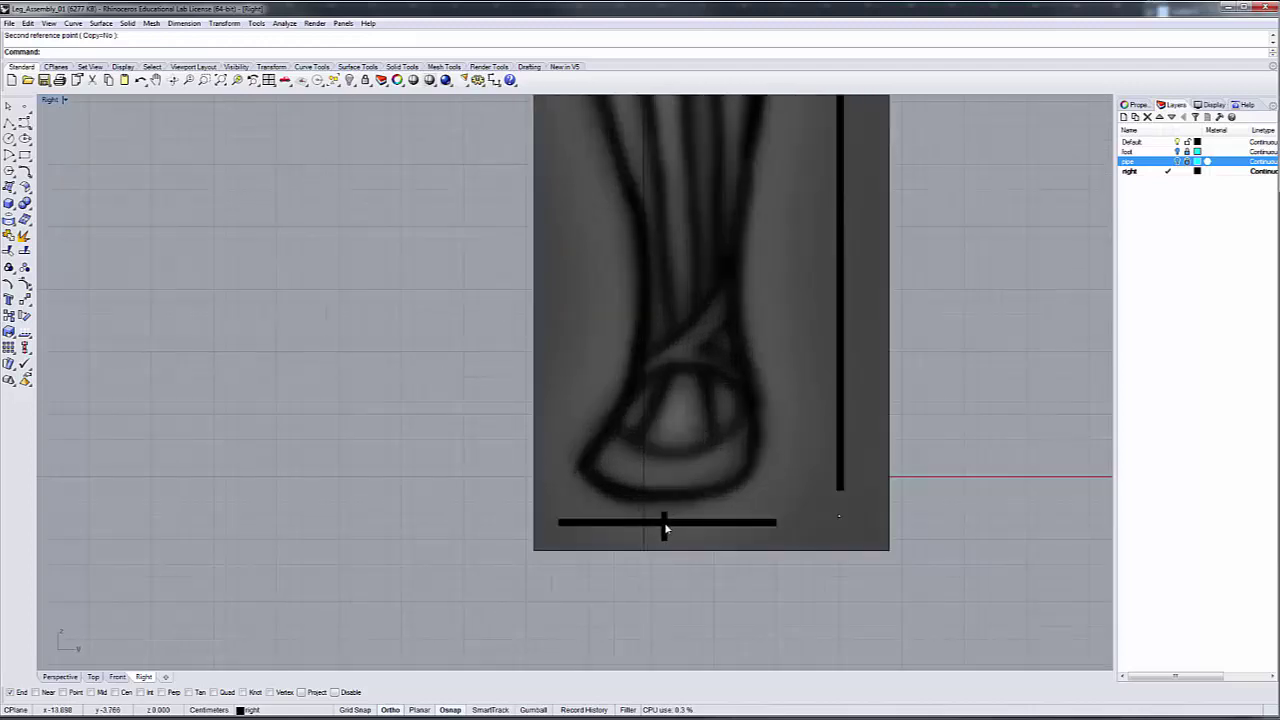
scroll(664, 525, "up", 2)
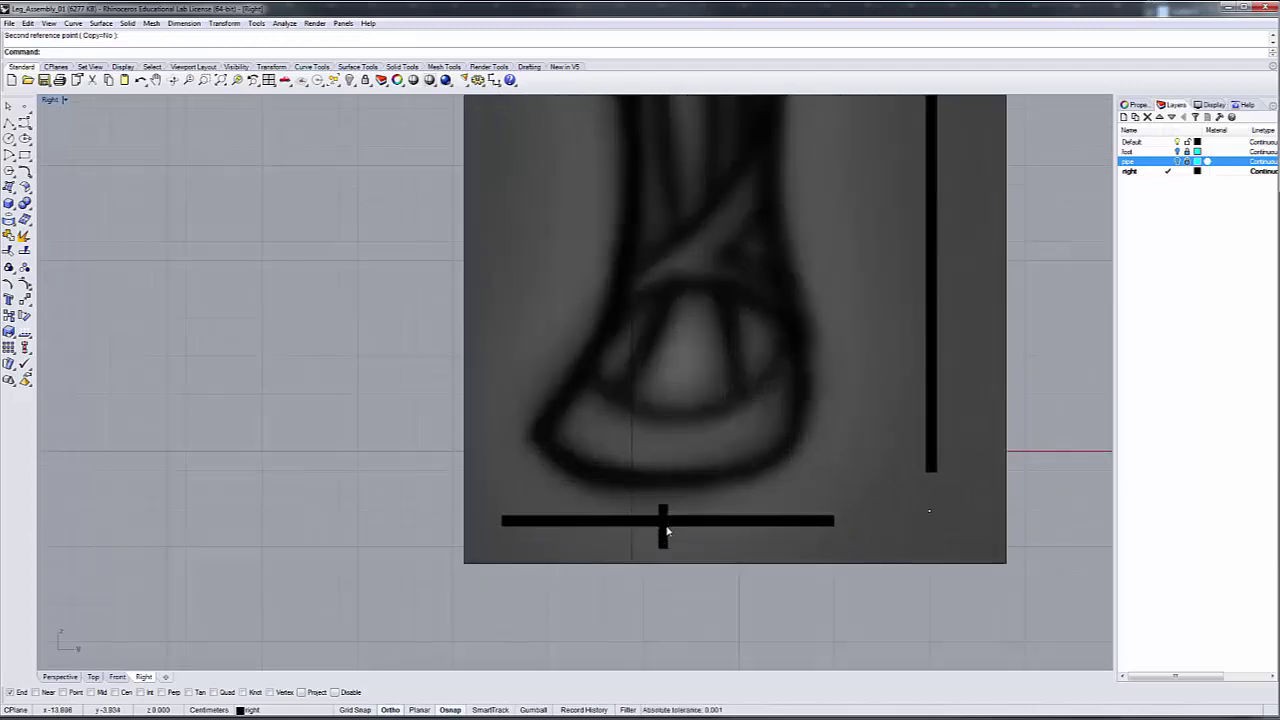
scroll(663, 523, "down", 1)
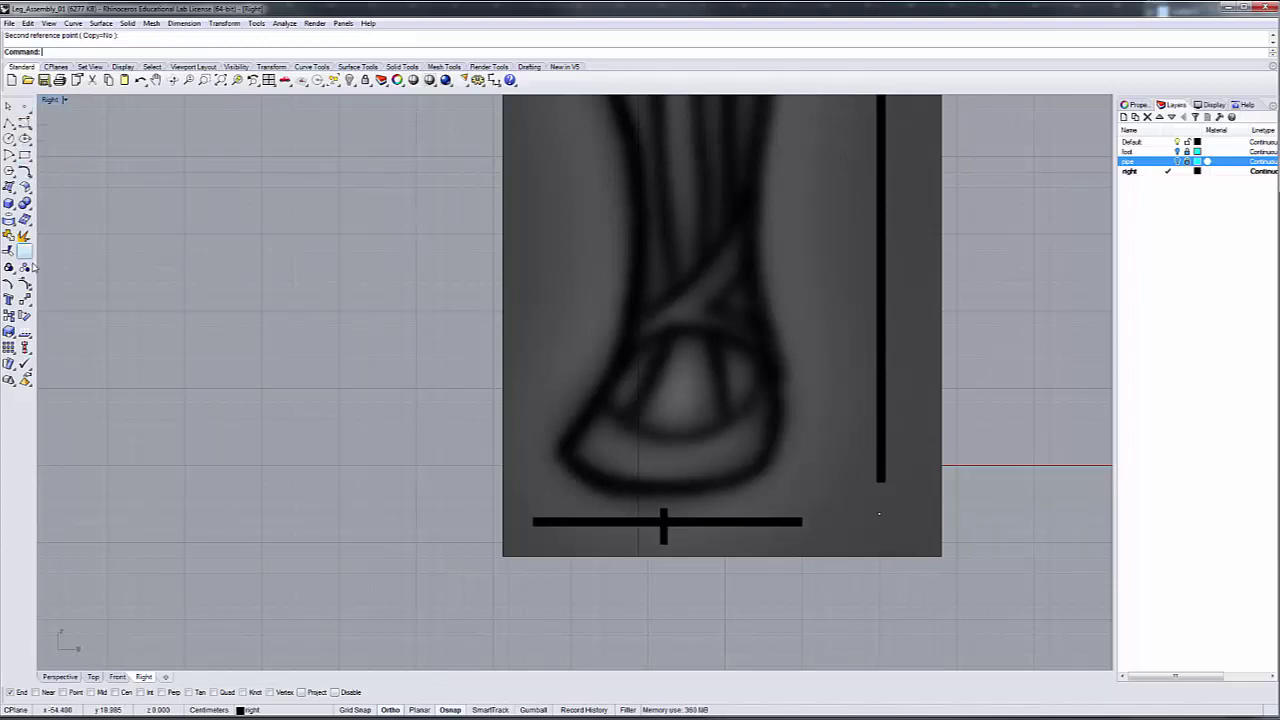
left_click(116, 677)
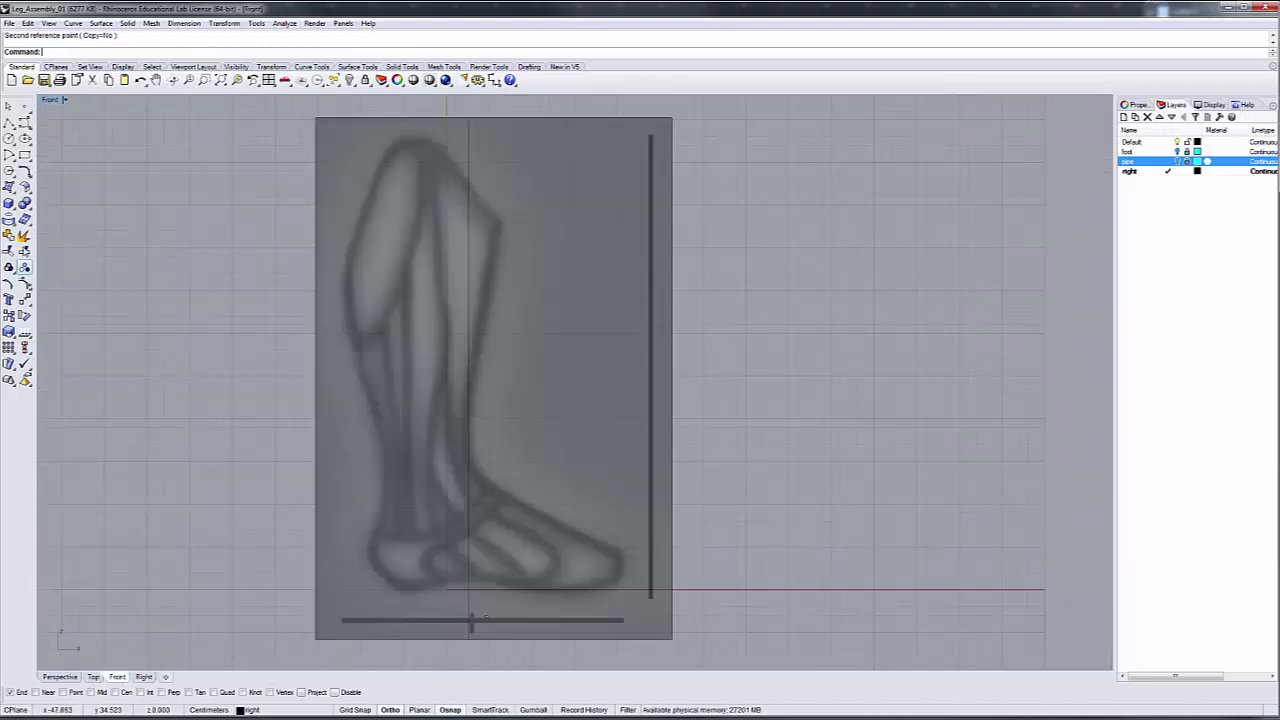
left_click(24, 106)
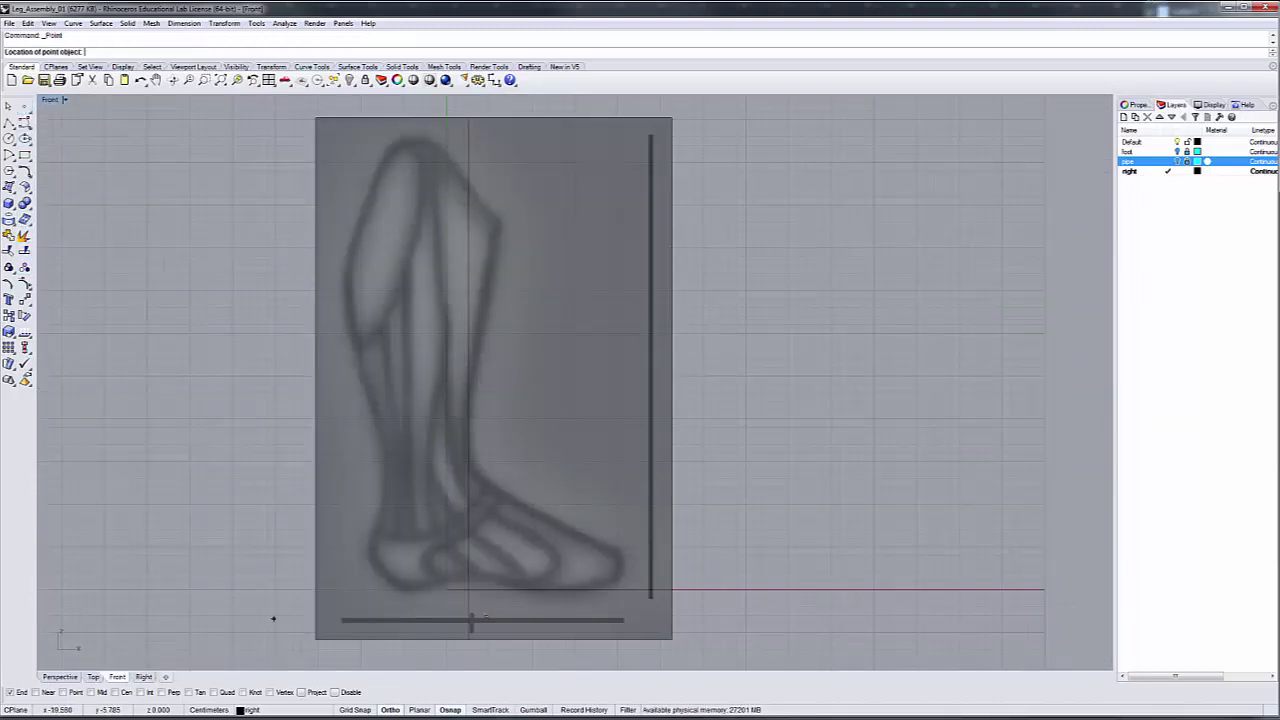
scroll(463, 648, "down", 2)
scroll(468, 644, "up", 6)
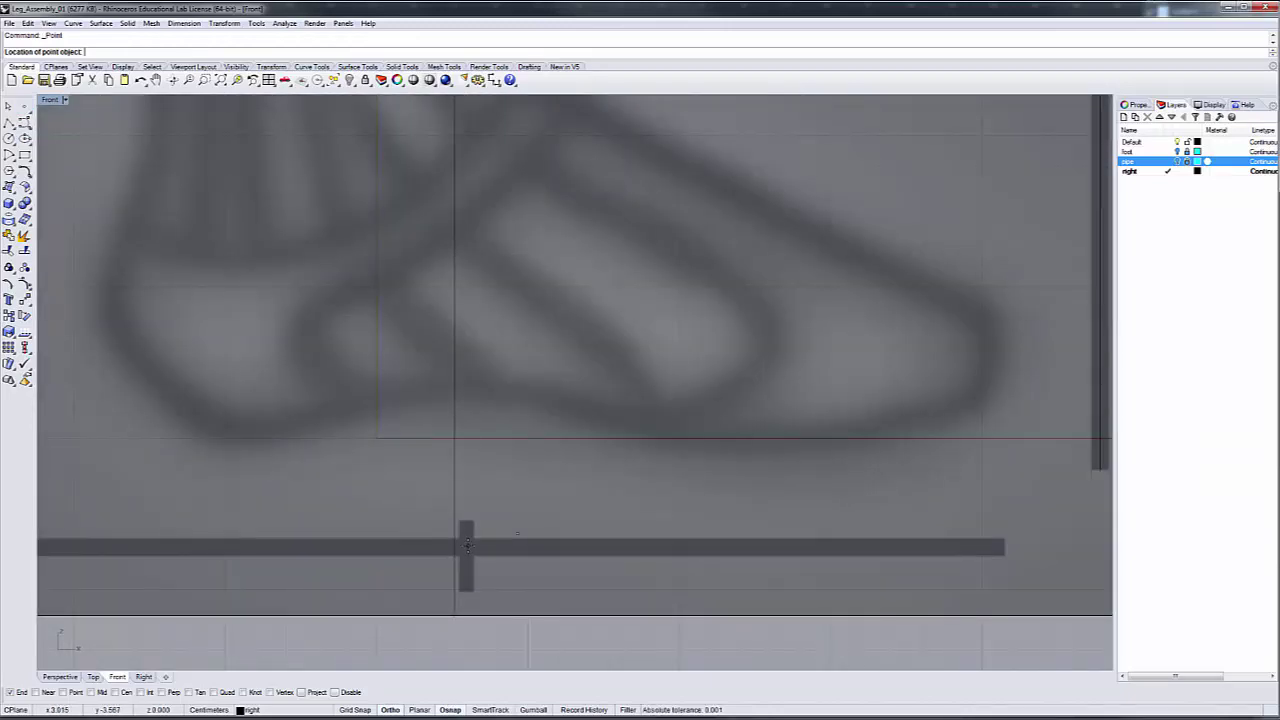
left_click(466, 545)
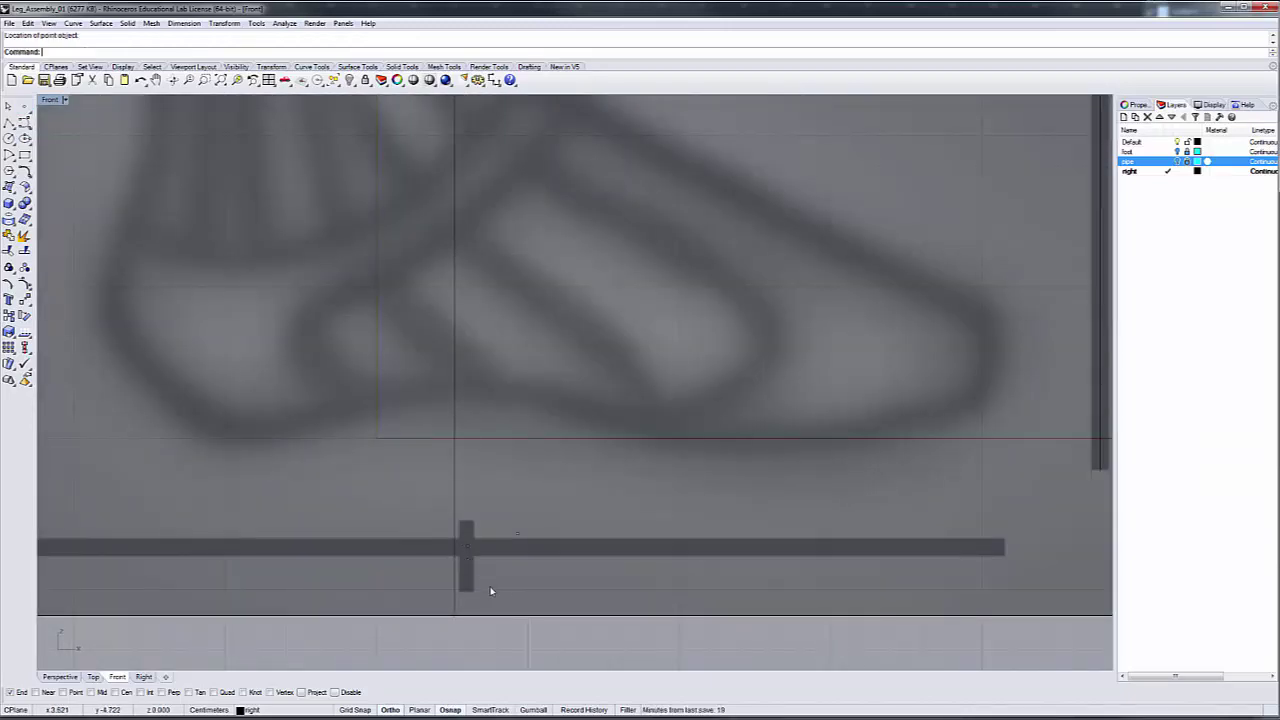
scroll(503, 597, "down", 5)
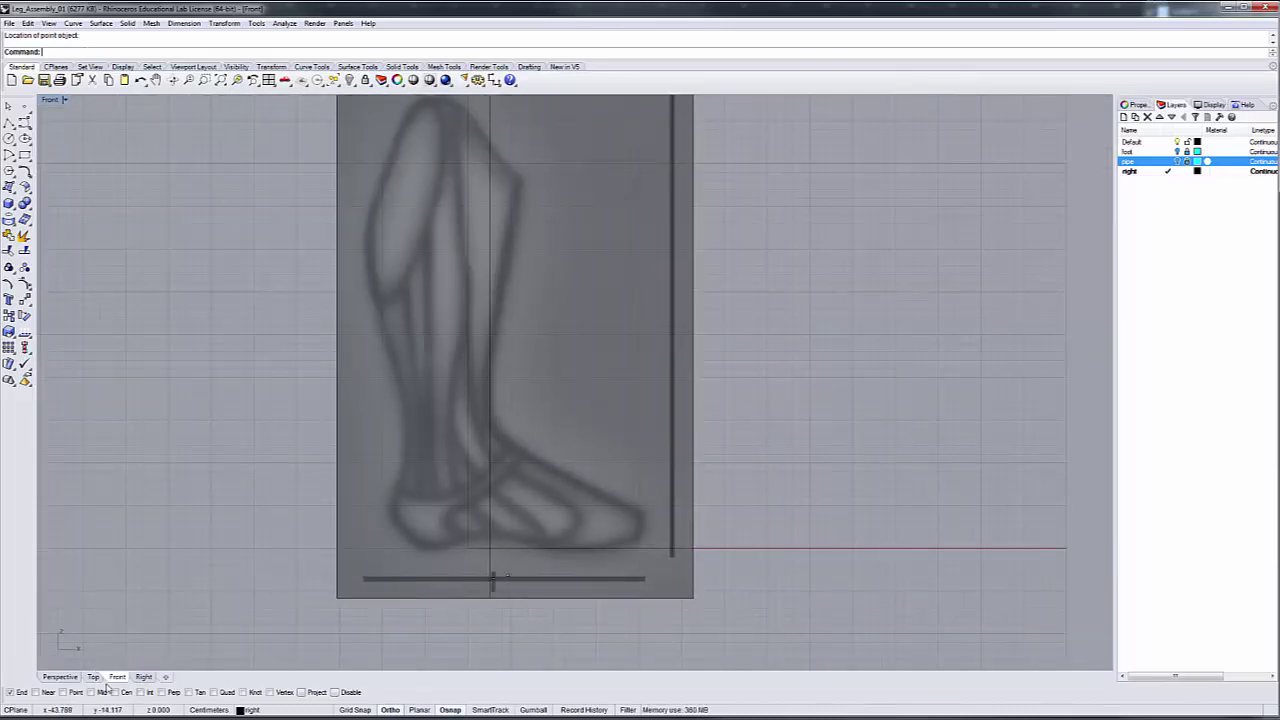
Move the front-view picture frame from its cross mark's centre in the Right view to the side-view image's cross mark in the Front view
double_click(52, 102)
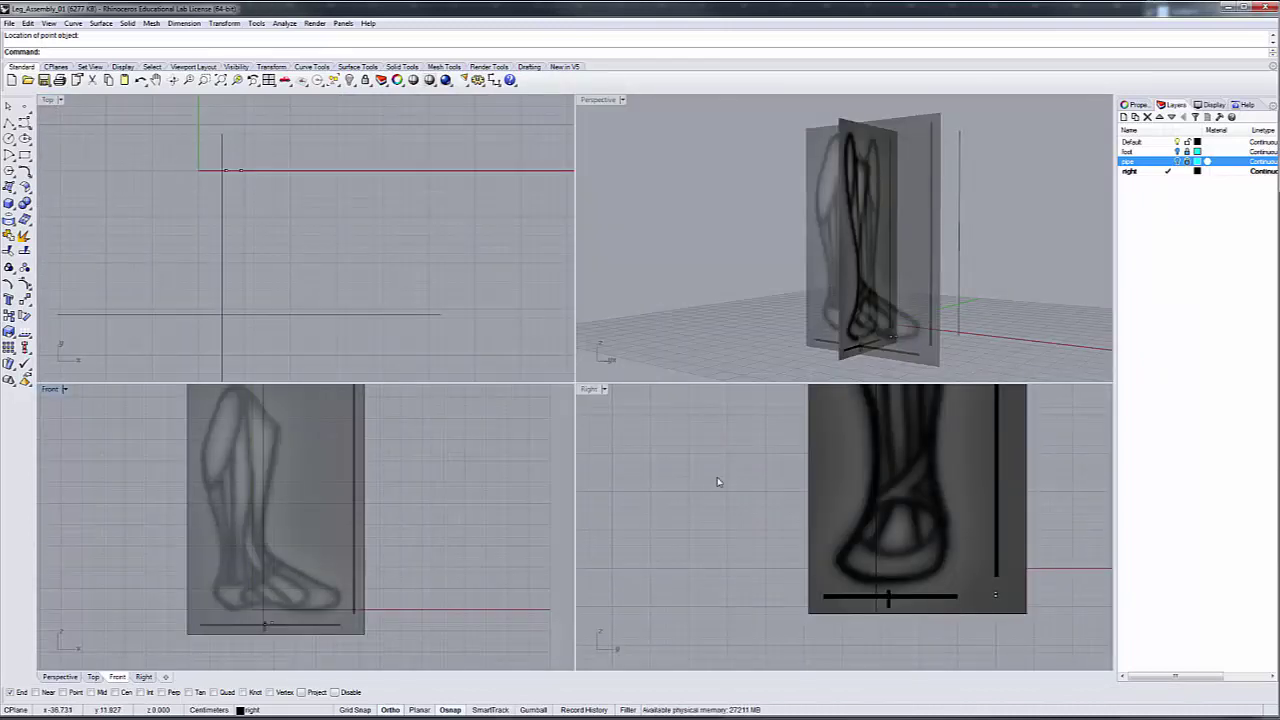
left_click(698, 609)
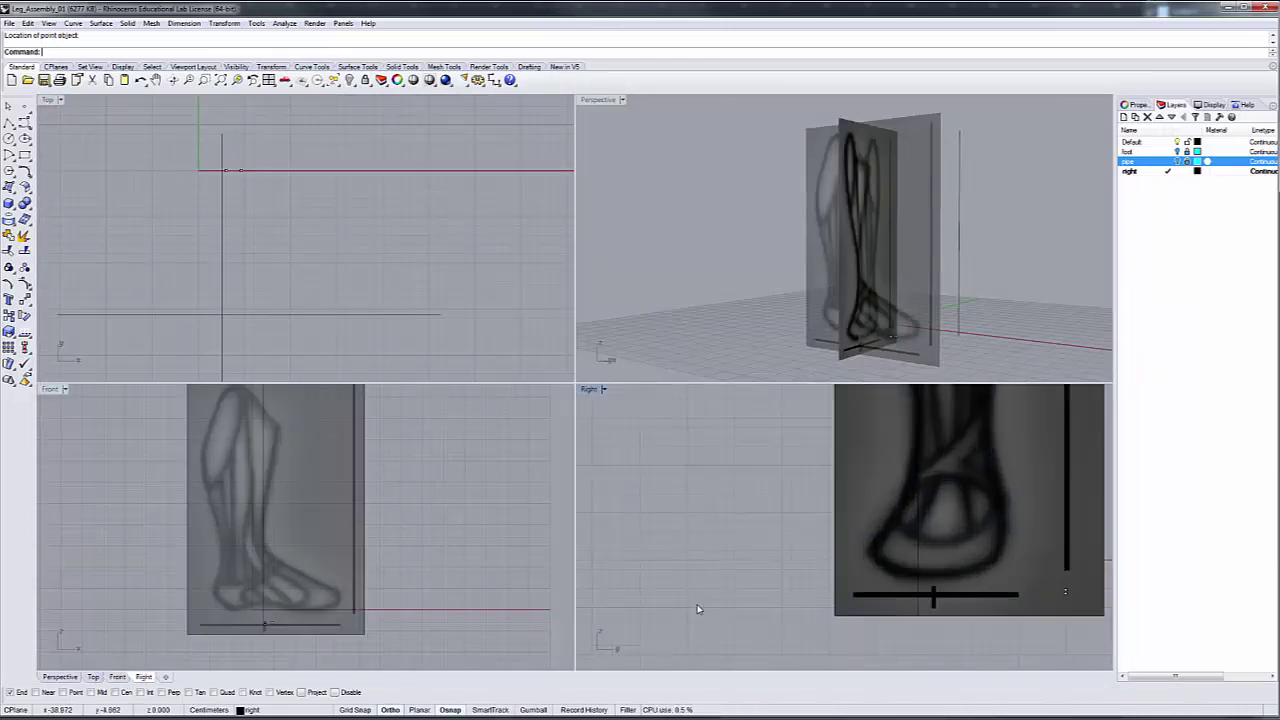
left_click(940, 612)
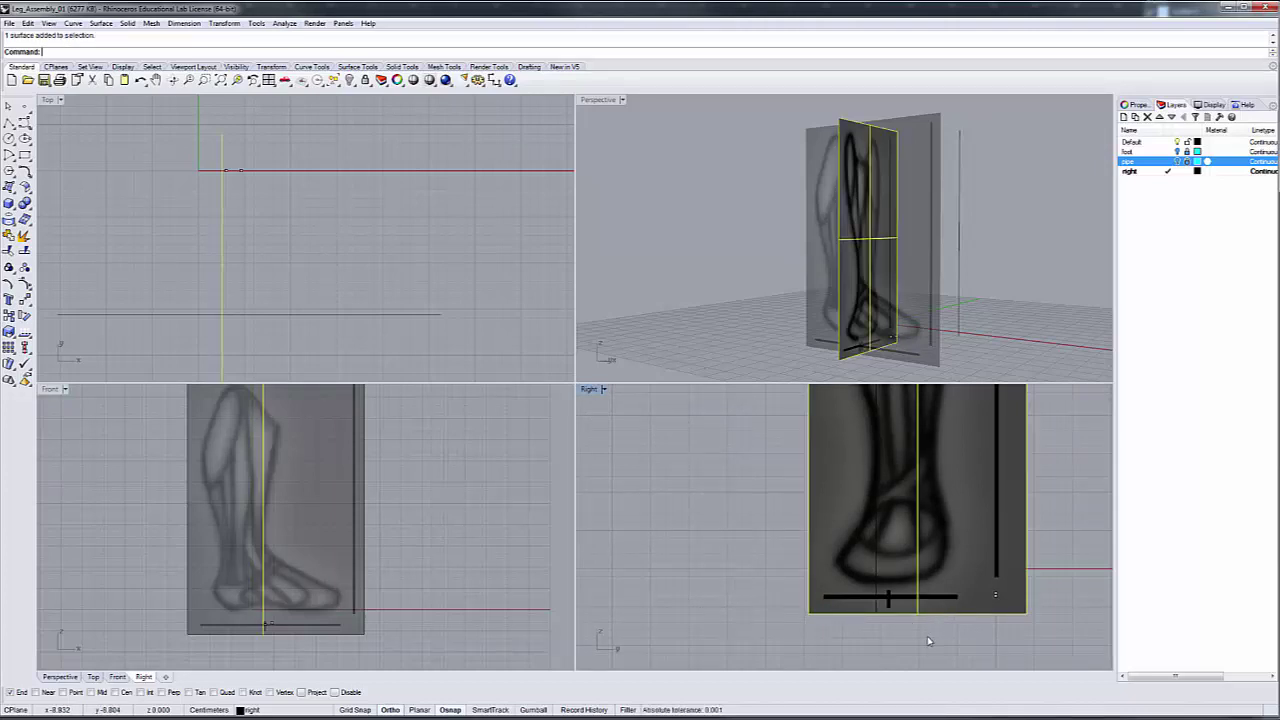
type("Move")
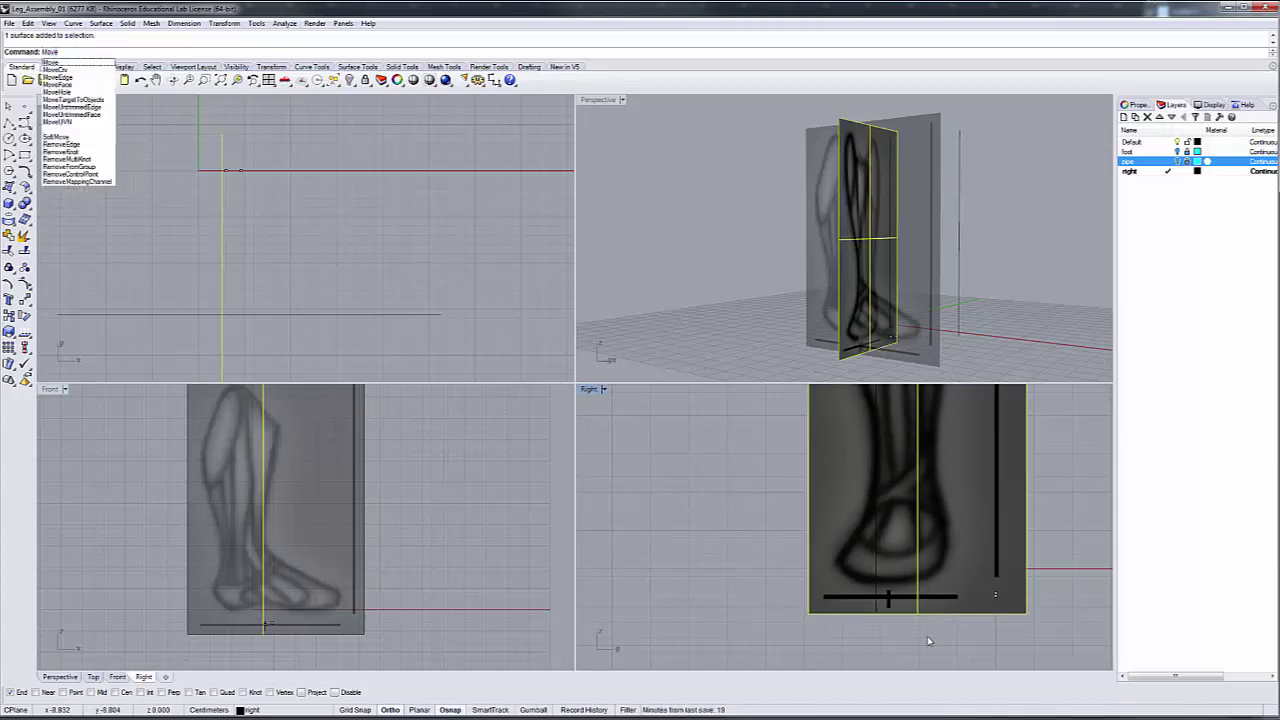
key("Return")
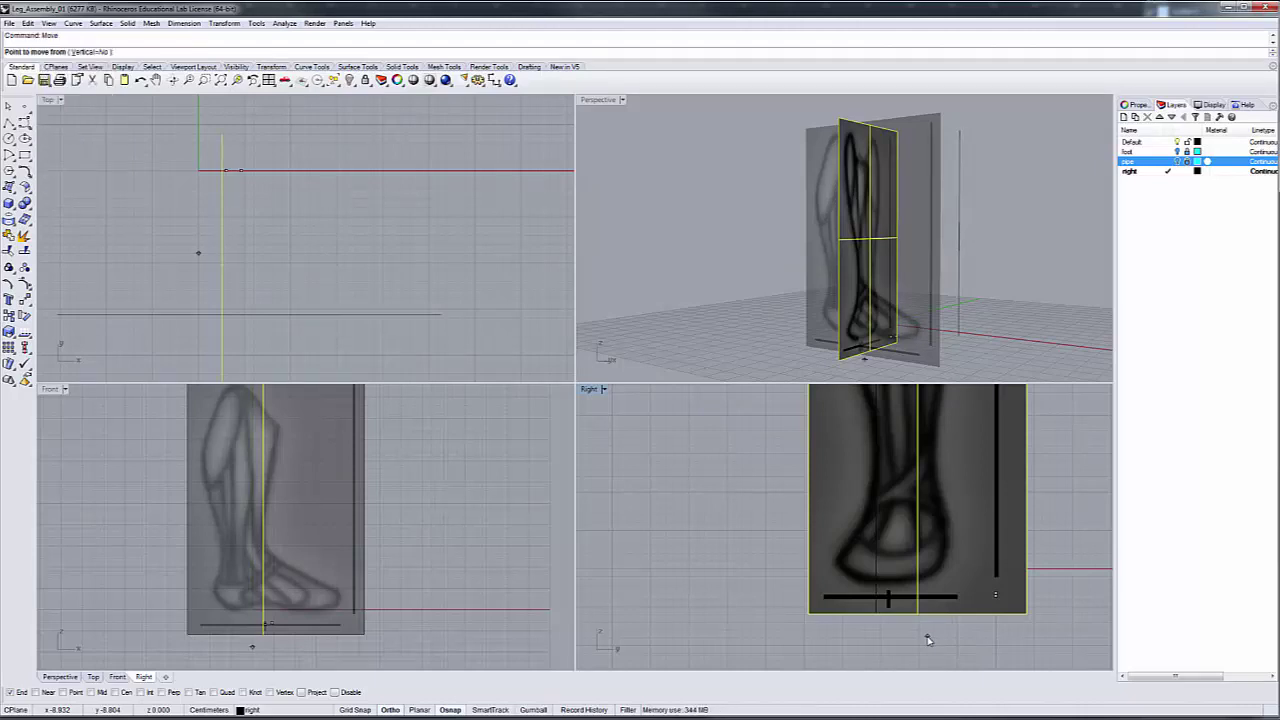
scroll(897, 652, "up", 2)
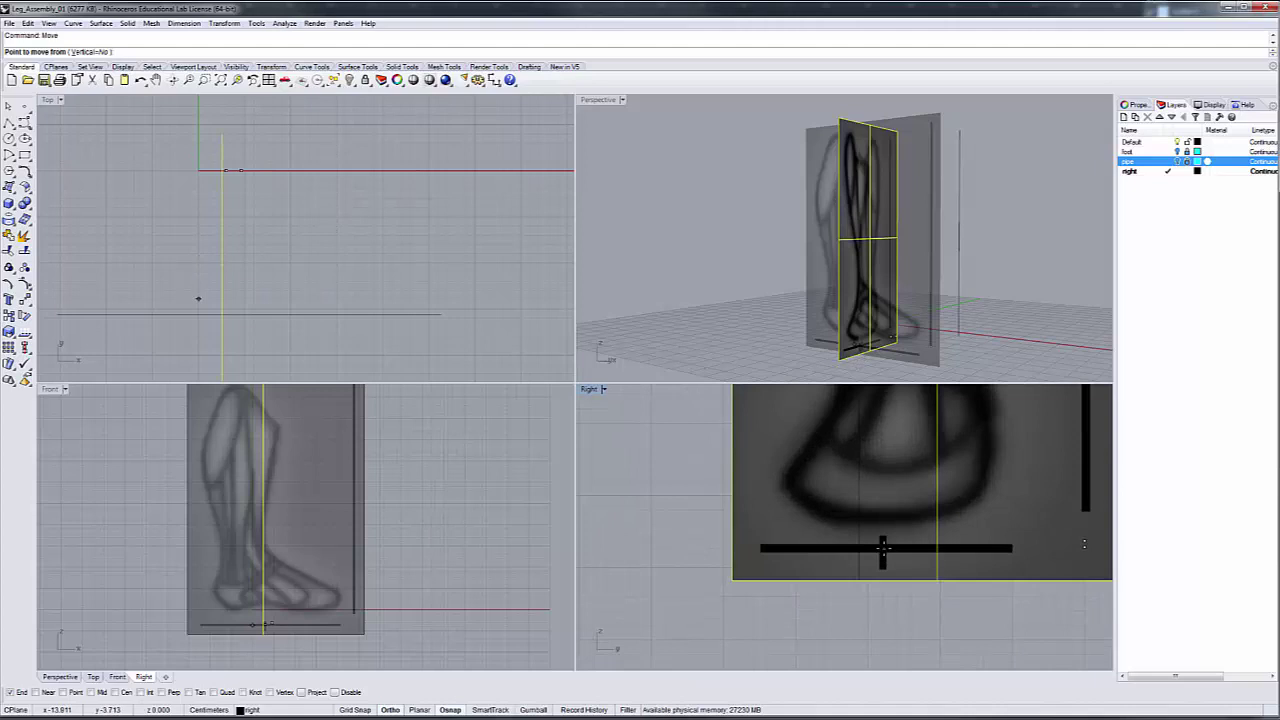
left_click(883, 548)
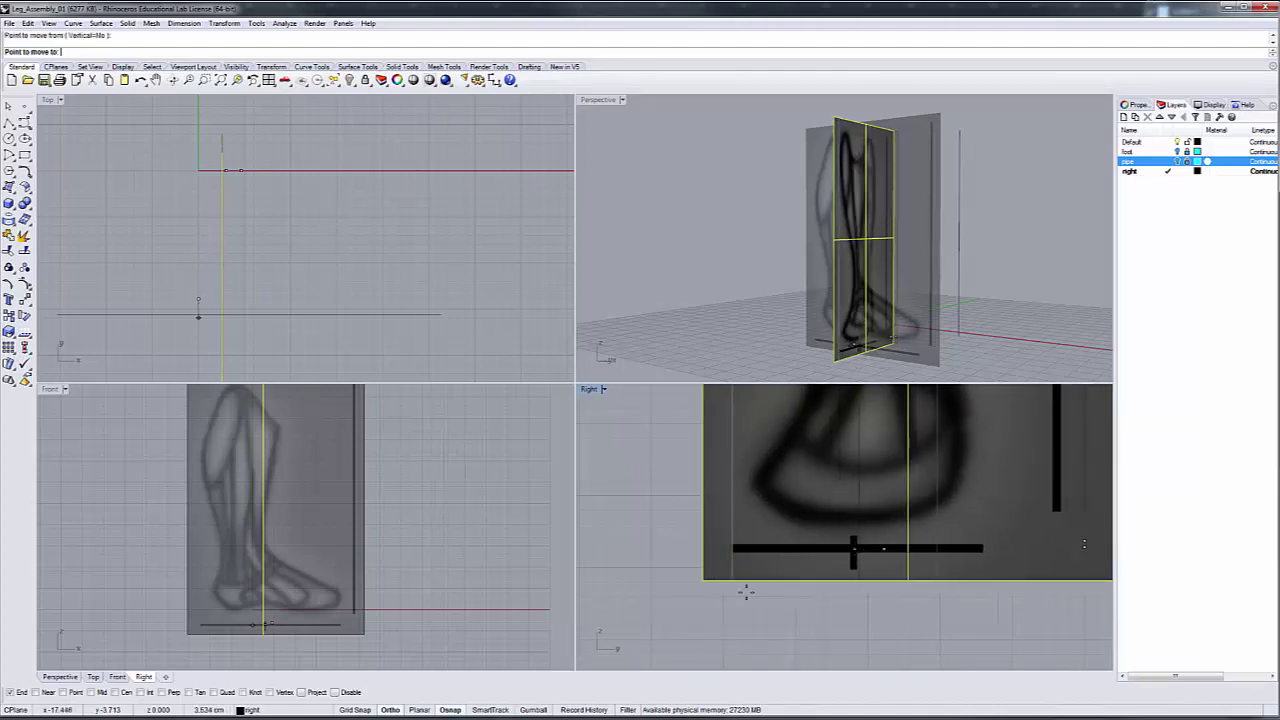
left_click(258, 625)
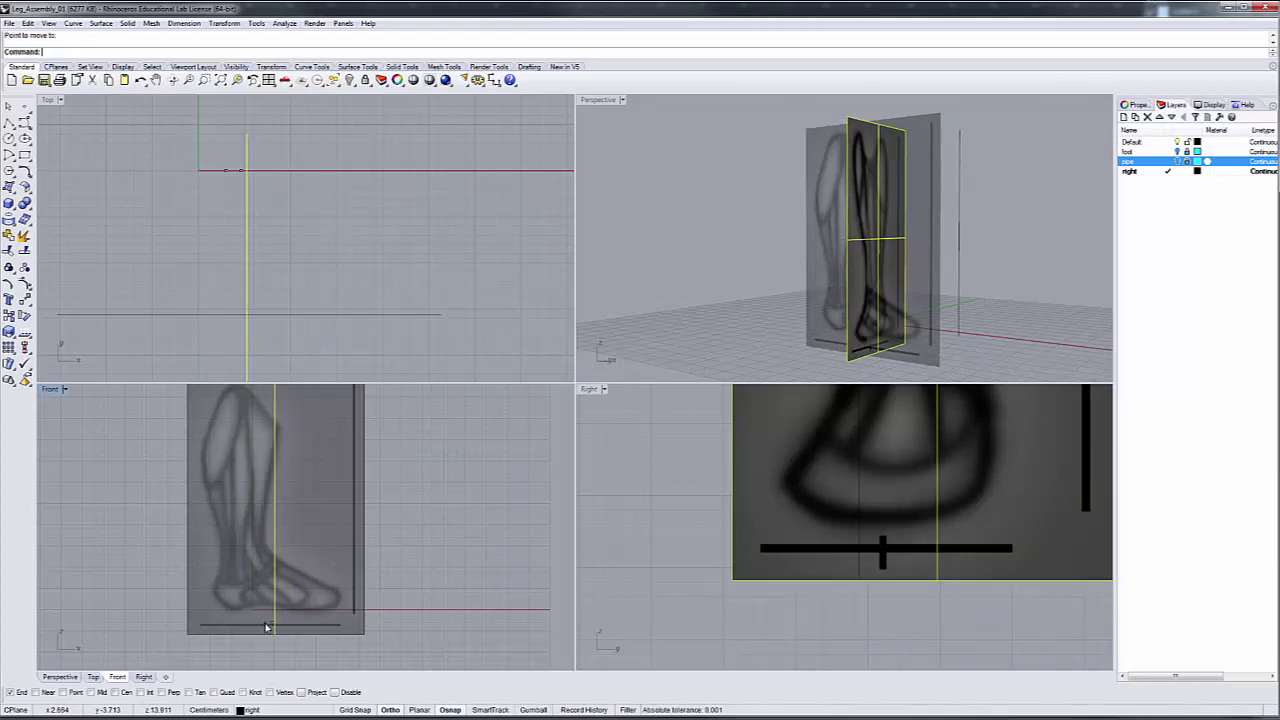
Turn on the foot and pipe layers to show the prosthetic model with the picture frames
right_click_drag(880, 290, 760, 318)
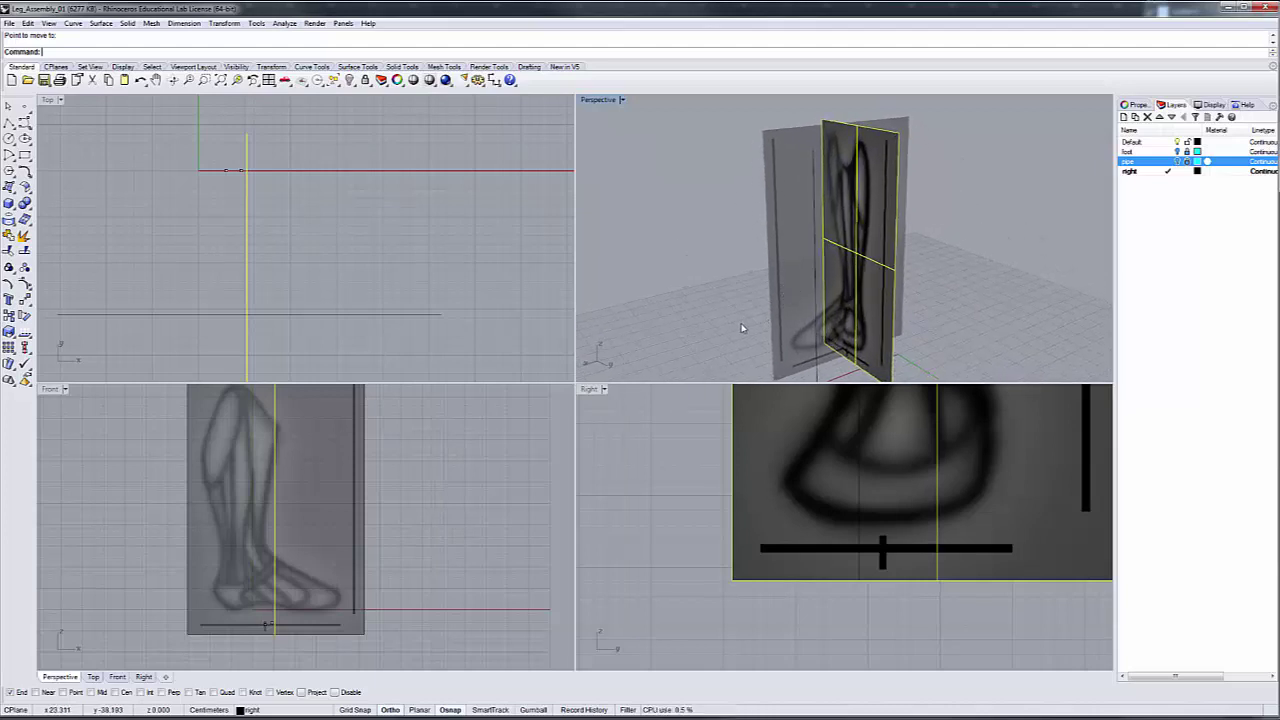
scroll(742, 328, "down", 4)
scroll(672, 517, "down", 3)
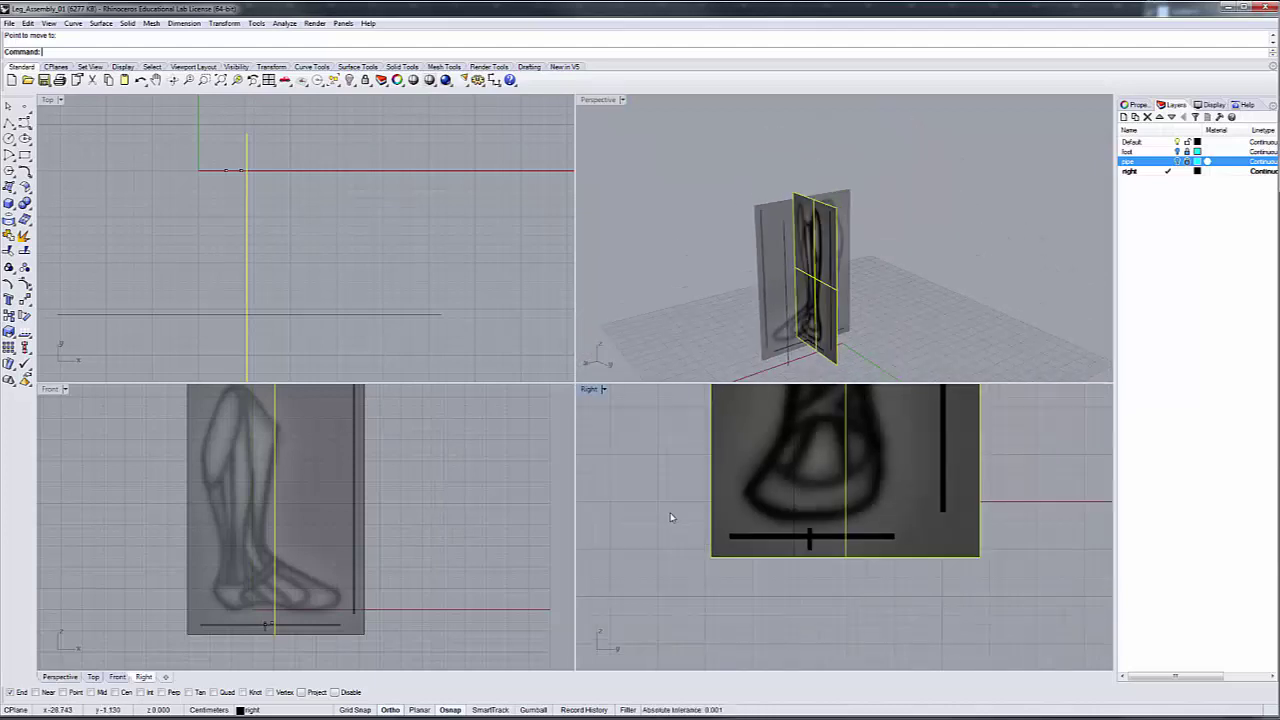
scroll(672, 517, "down", 1)
left_click(1177, 151)
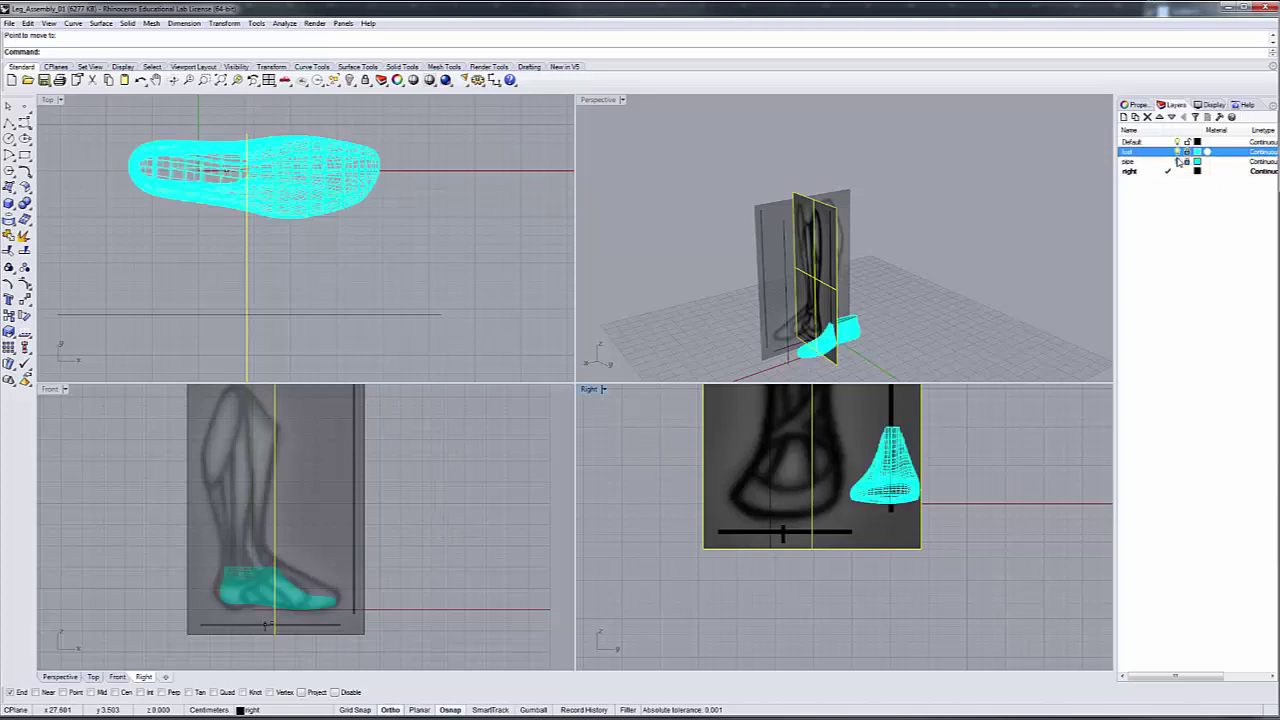
left_click(1177, 161)
Raise the transparency of the anatomica_front picture frame's material so the prosthetic pipe shows through it
scroll(972, 466, "down", 1)
scroll(972, 466, "down", 2)
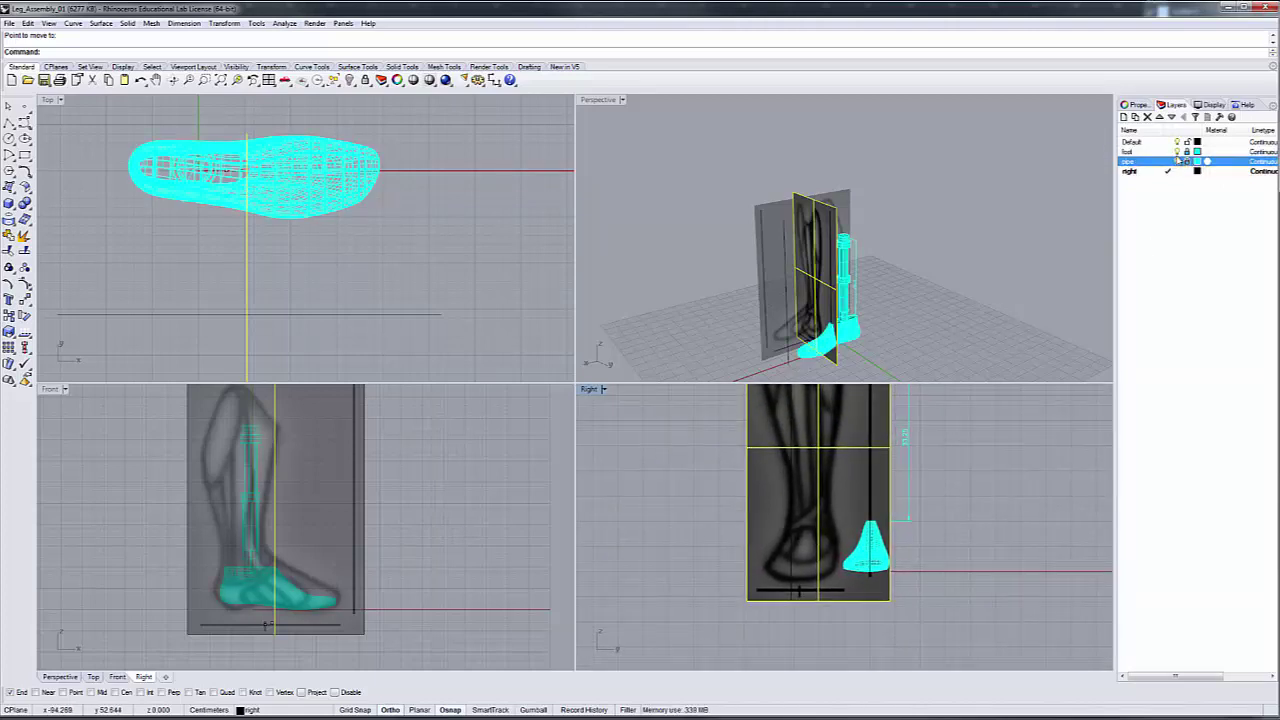
scroll(920, 522, "down", 1)
scroll(918, 518, "up", 2)
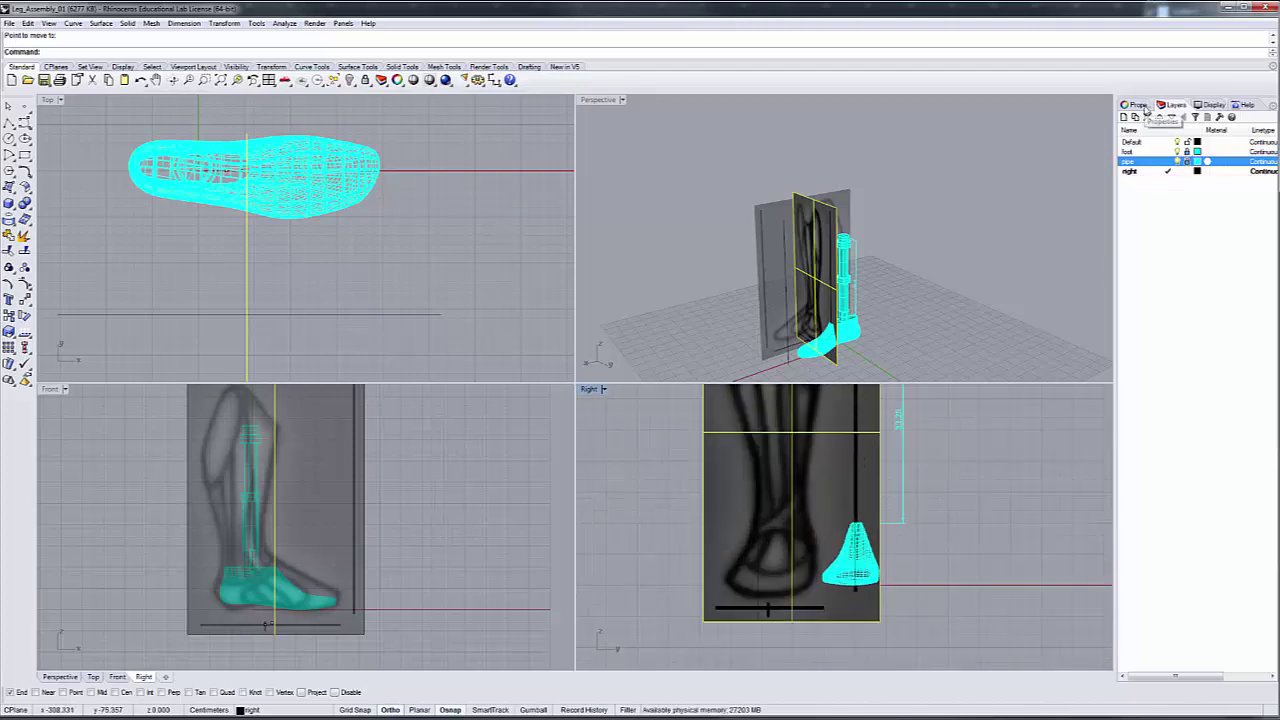
right_click_drag(974, 491, 956, 541)
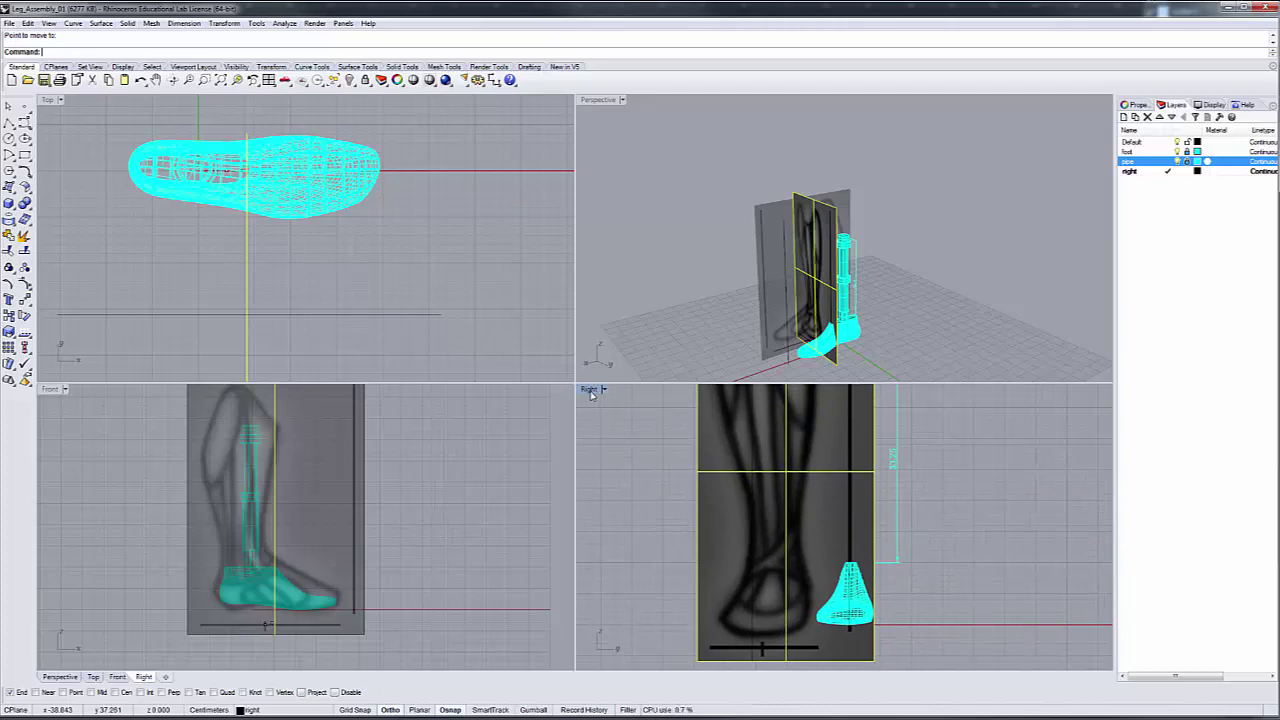
double_click(590, 389)
scroll(780, 415, "down", 2)
right_click_drag(829, 423, 814, 486)
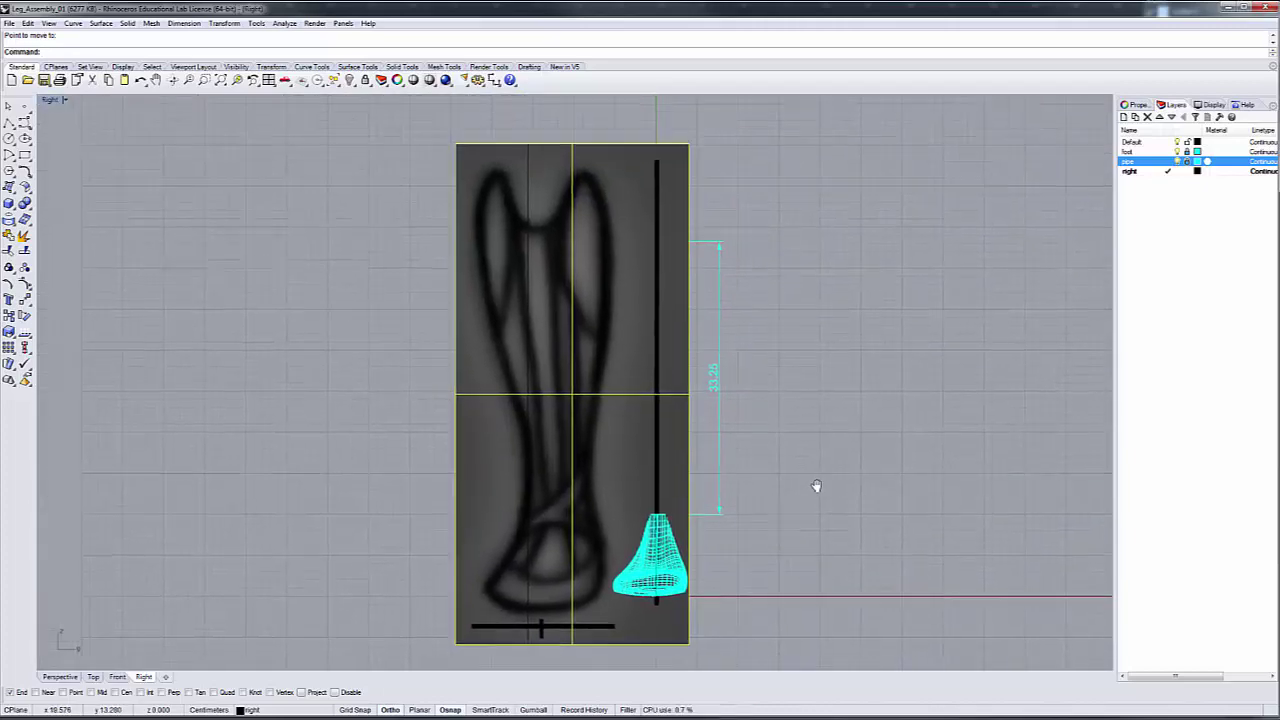
left_click(1143, 106)
left_click_drag(1175, 291, 1193, 298)
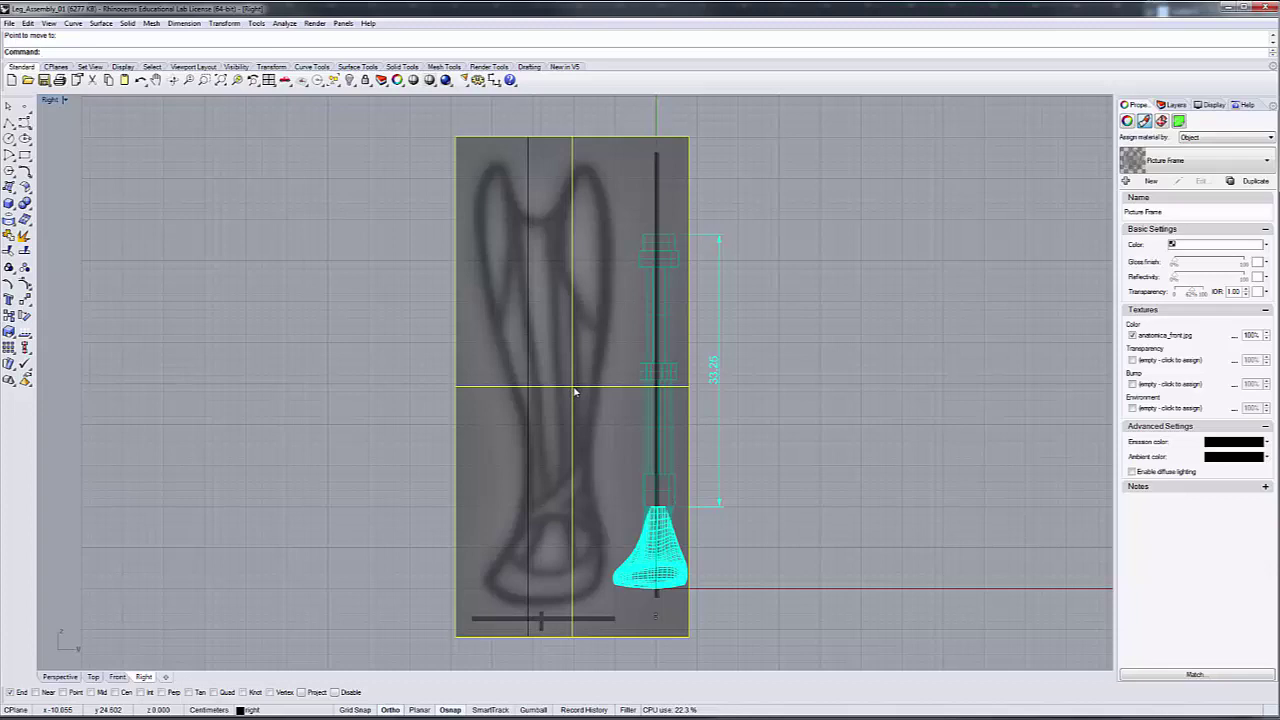
Move the front-view picture frame sideways over the prosthetic leg in the Right view, and beyond the toes in the Top view
left_click_drag(575, 392, 680, 411)
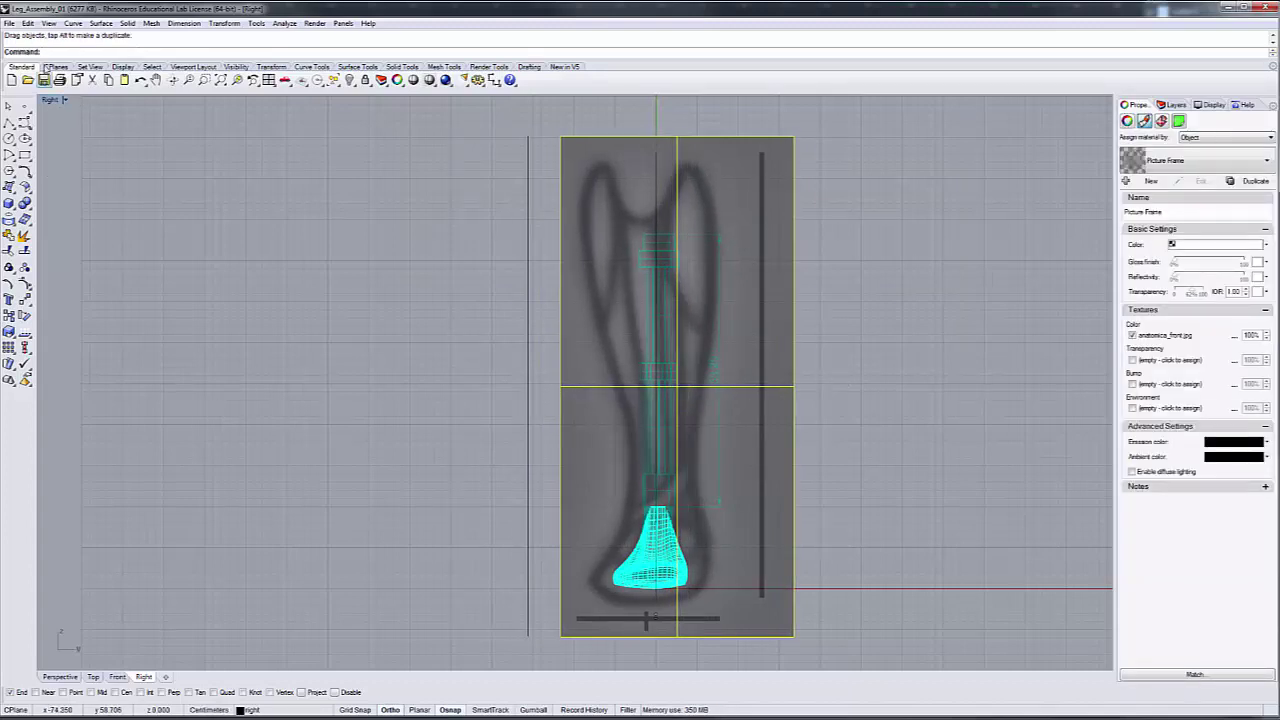
double_click(50, 101)
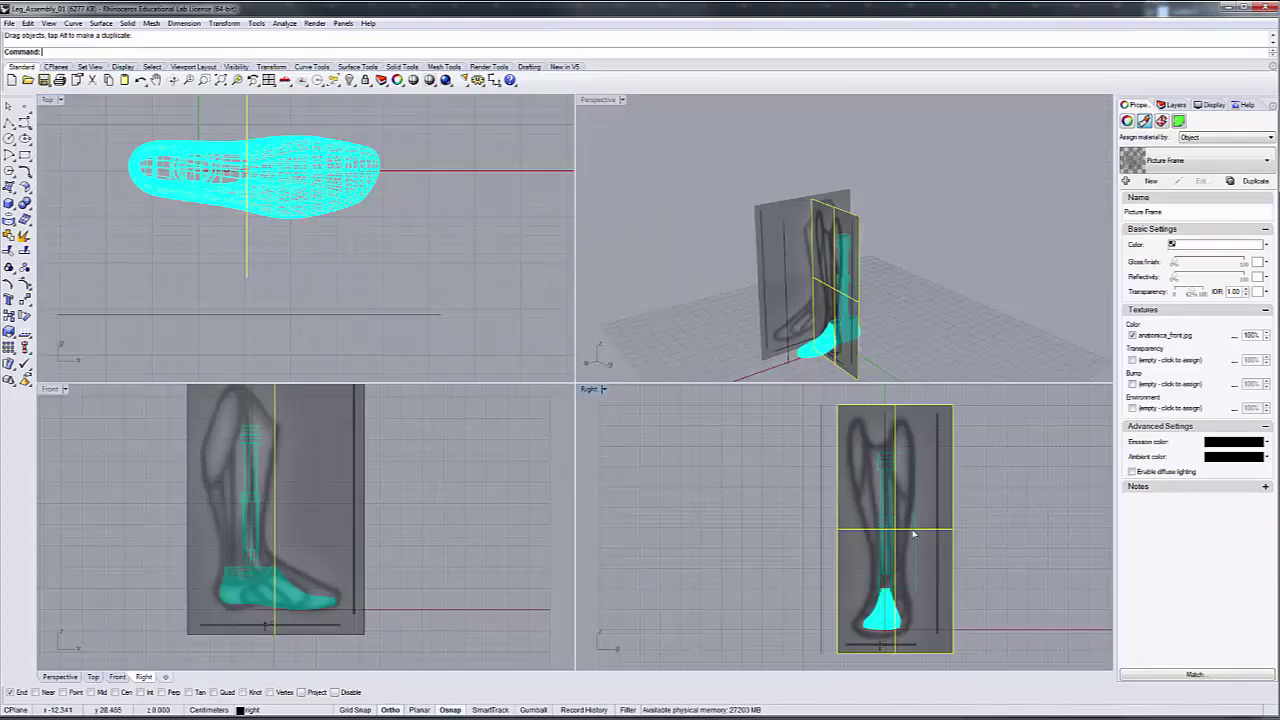
scroll(282, 249, "down", 3)
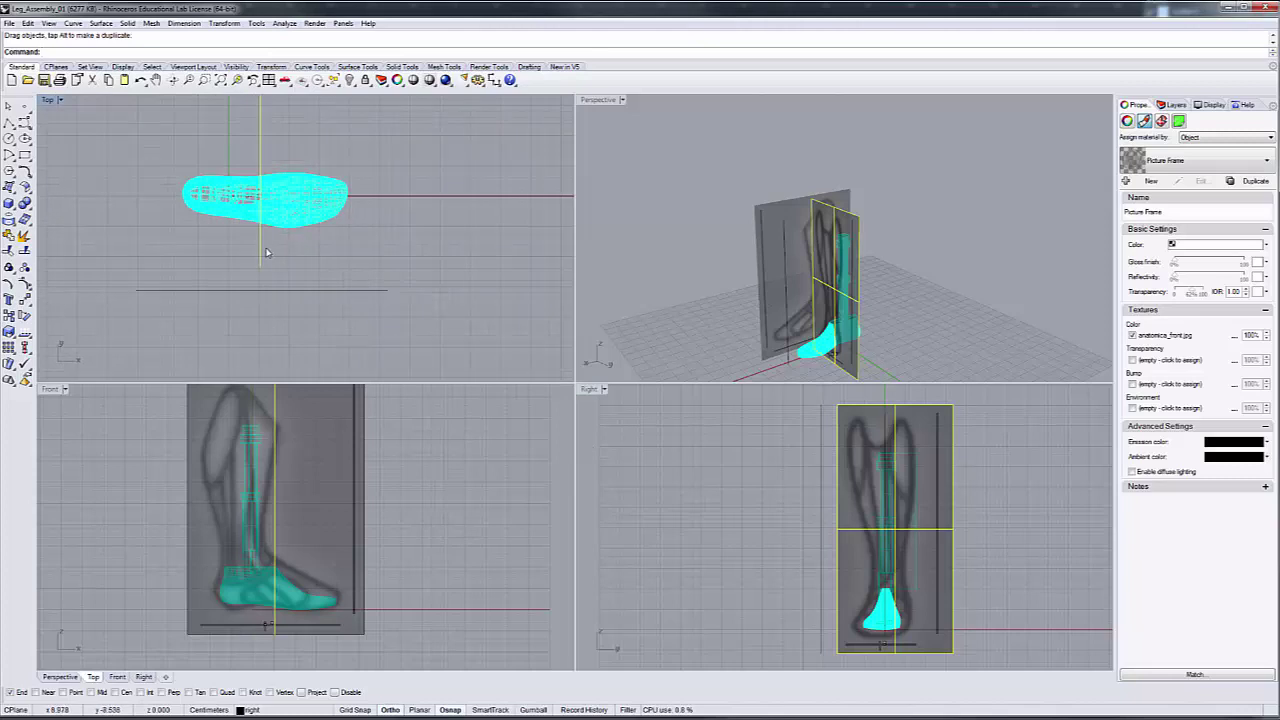
left_click_drag(257, 252, 388, 259)
left_click(1004, 591)
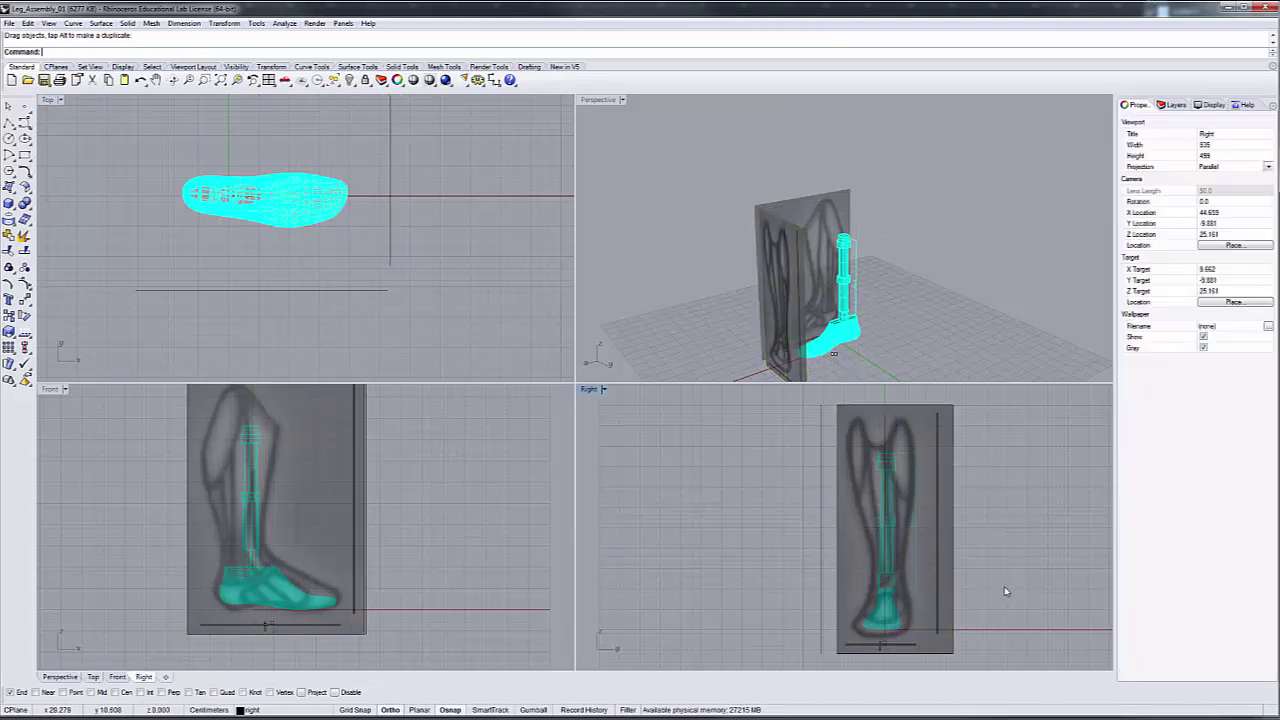
Create a layer named front and make it the current layer
scroll(1004, 591, "down", 1)
scroll(1004, 591, "up", 2)
scroll(1004, 591, "up", 1)
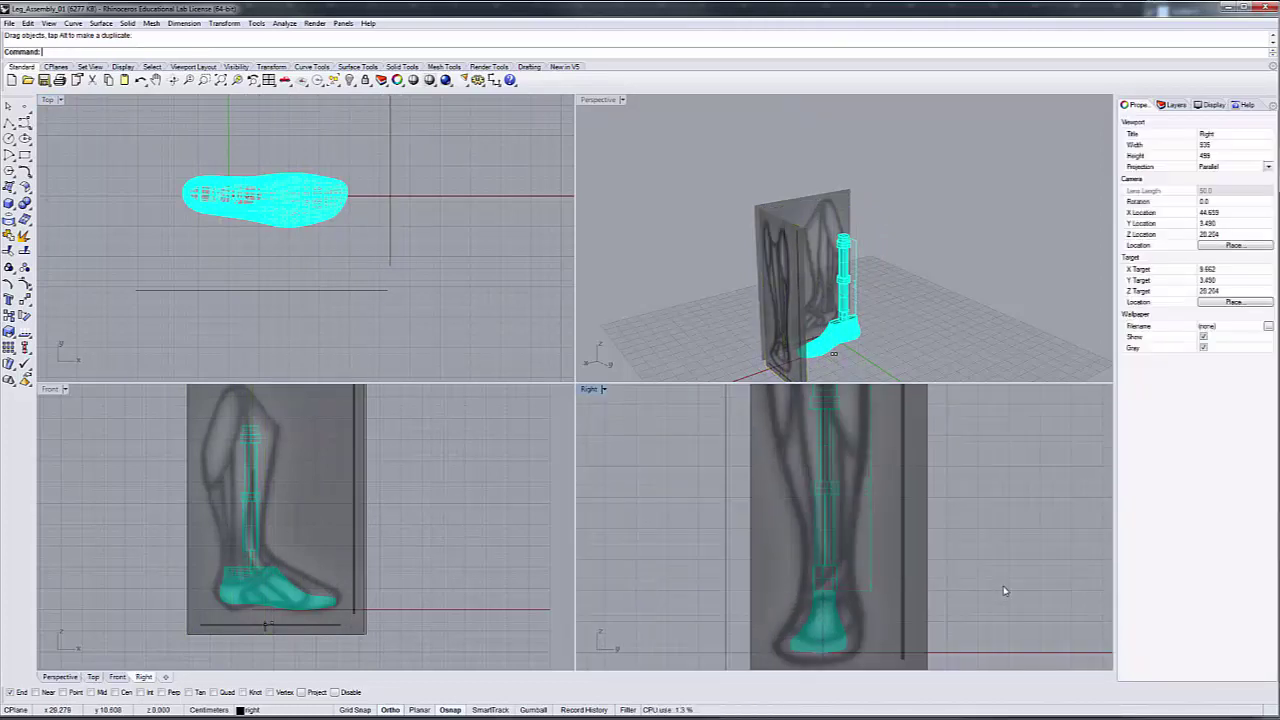
double_click(591, 391)
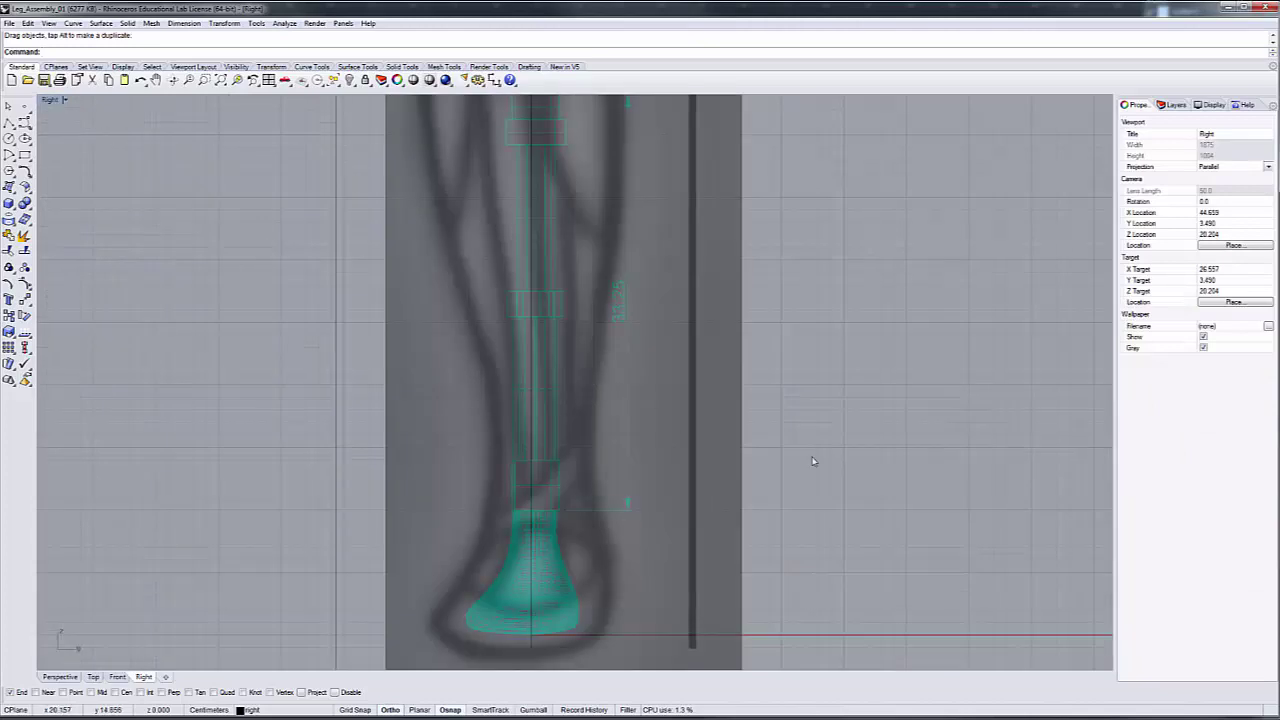
scroll(855, 444, "down", 4)
right_click_drag(855, 444, 768, 459)
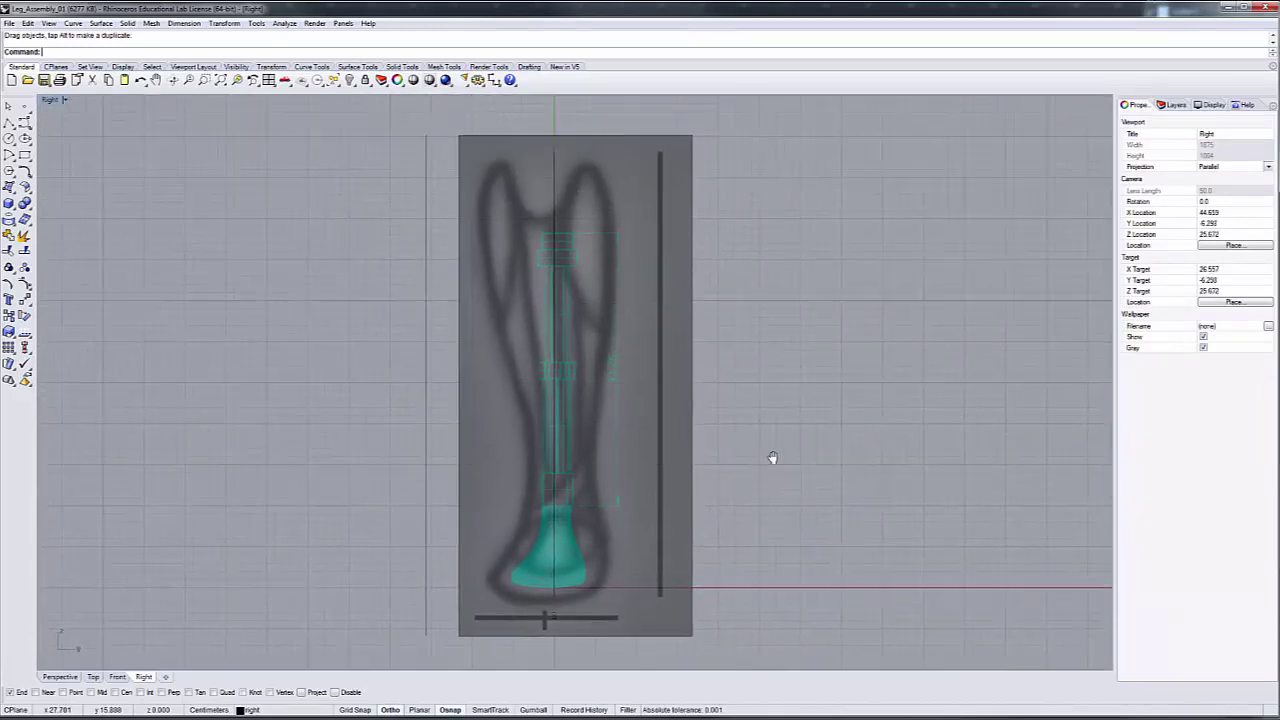
left_click(1176, 105)
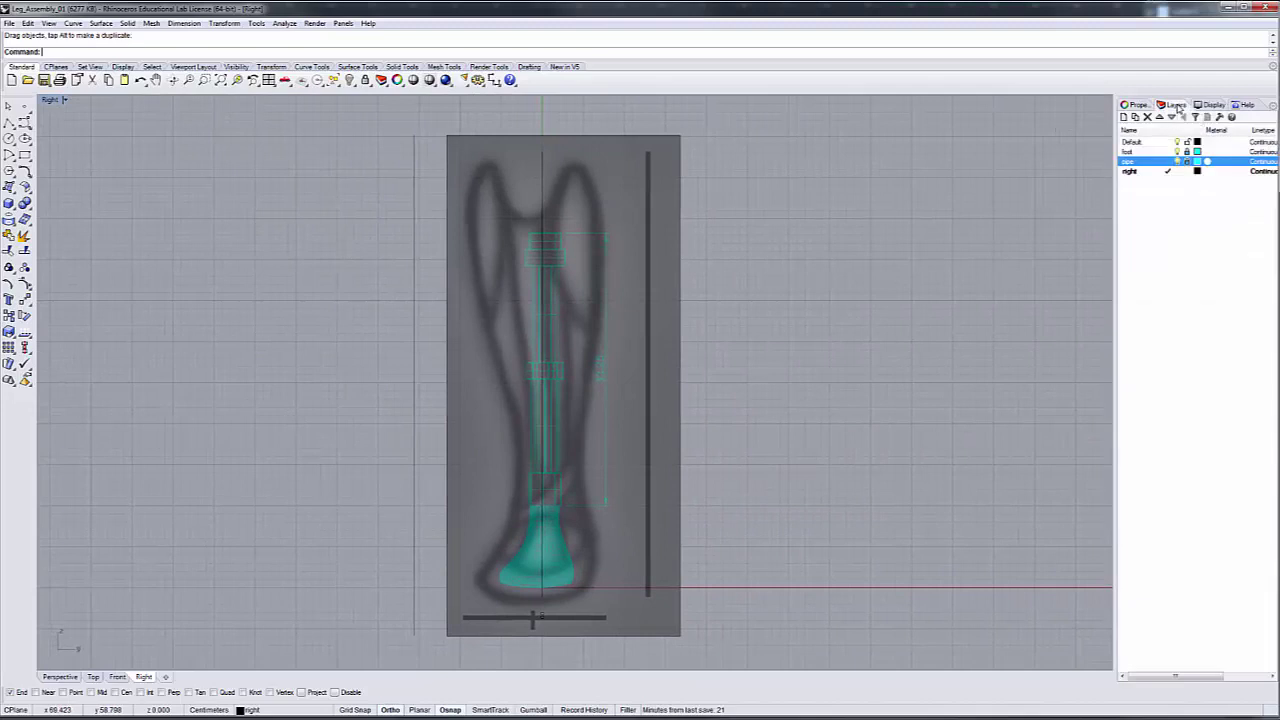
left_click(1123, 117)
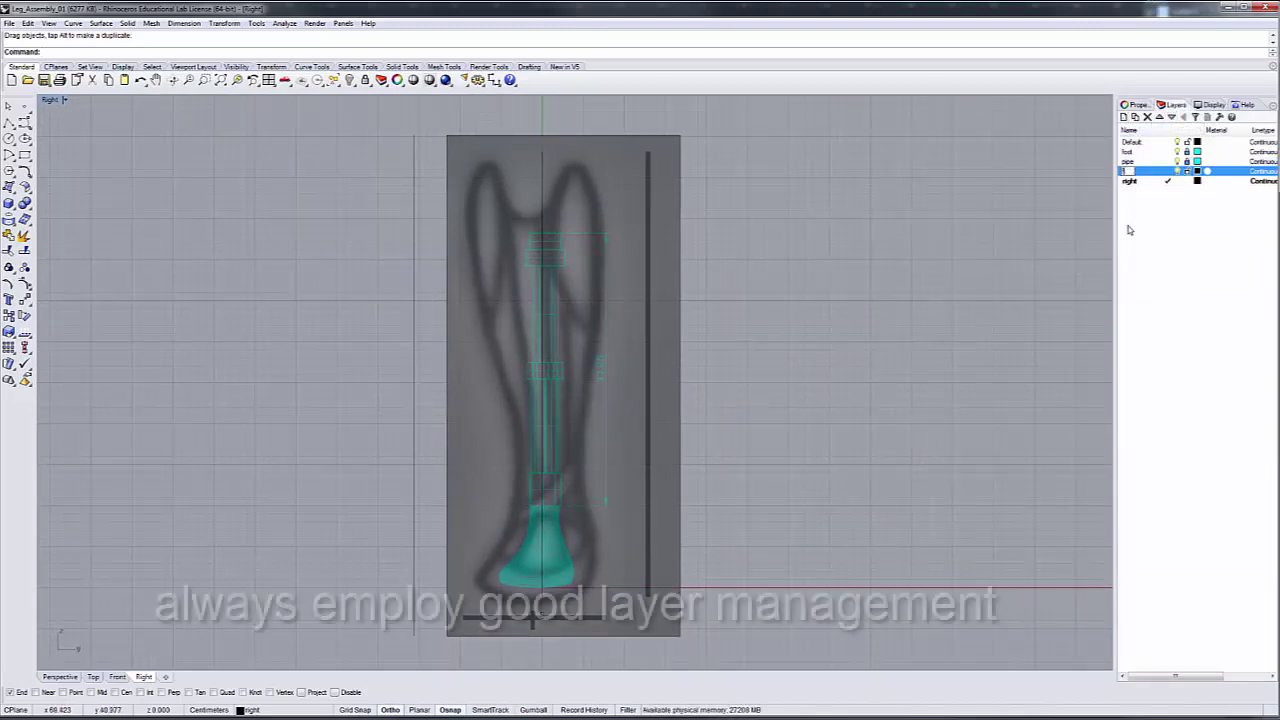
type("leg")
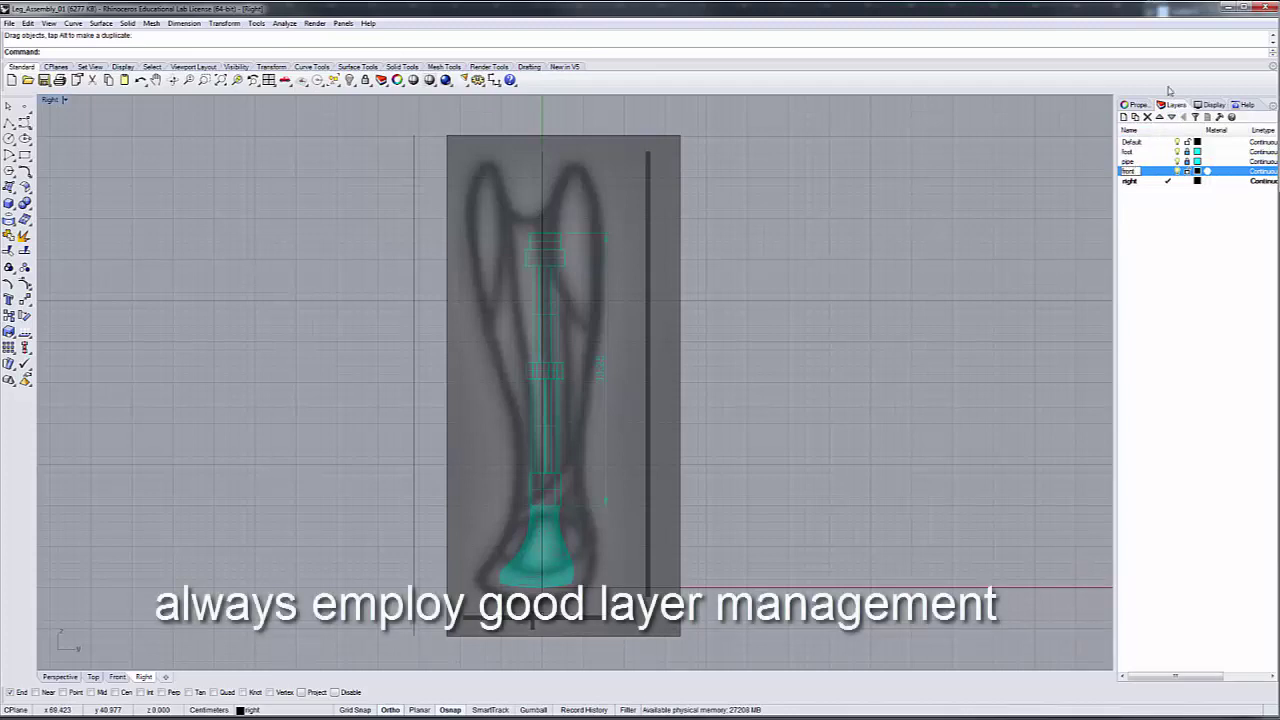
left_click(1164, 172)
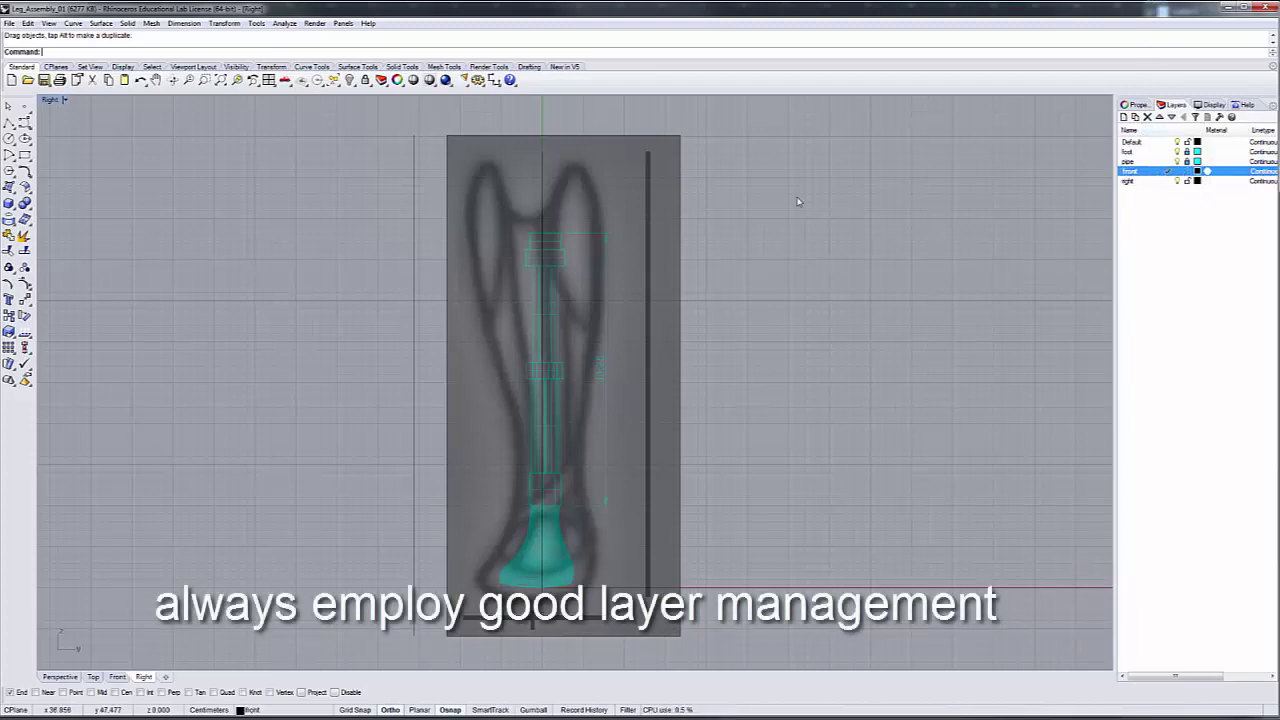
Assign the front-view picture frame to the front layer, and make Default the current layer
left_click(666, 155)
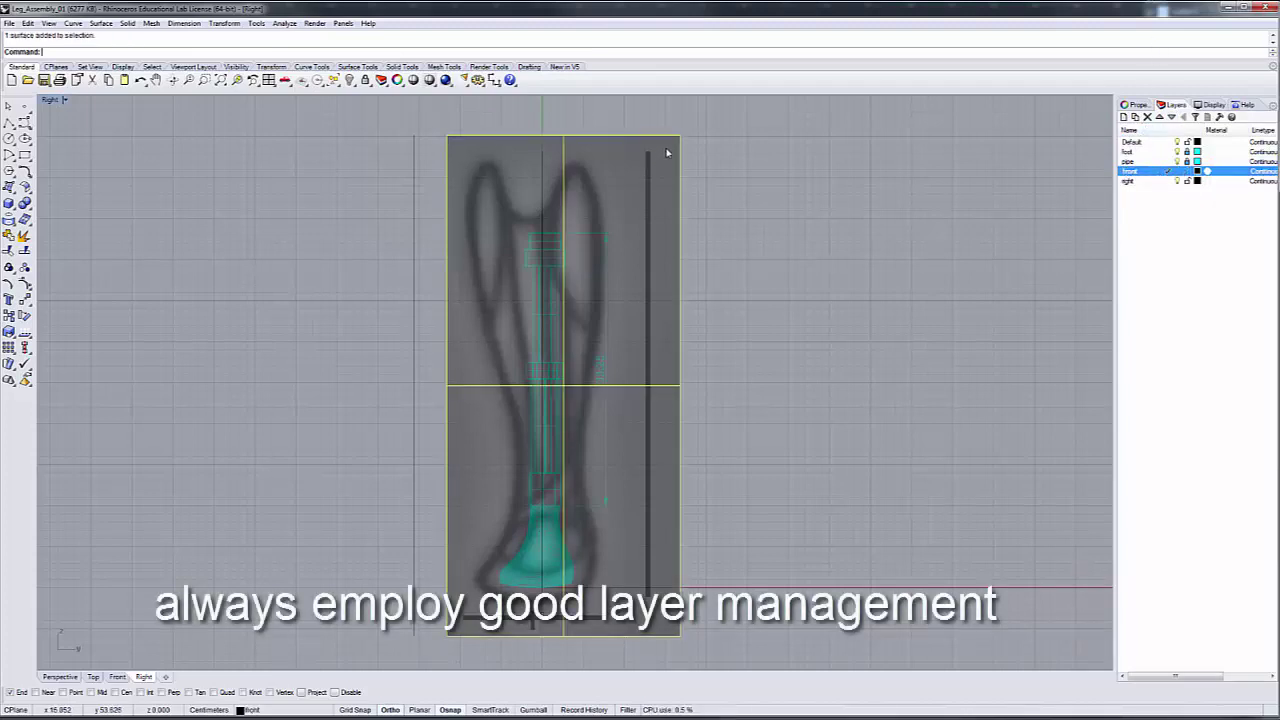
right_click(1152, 172)
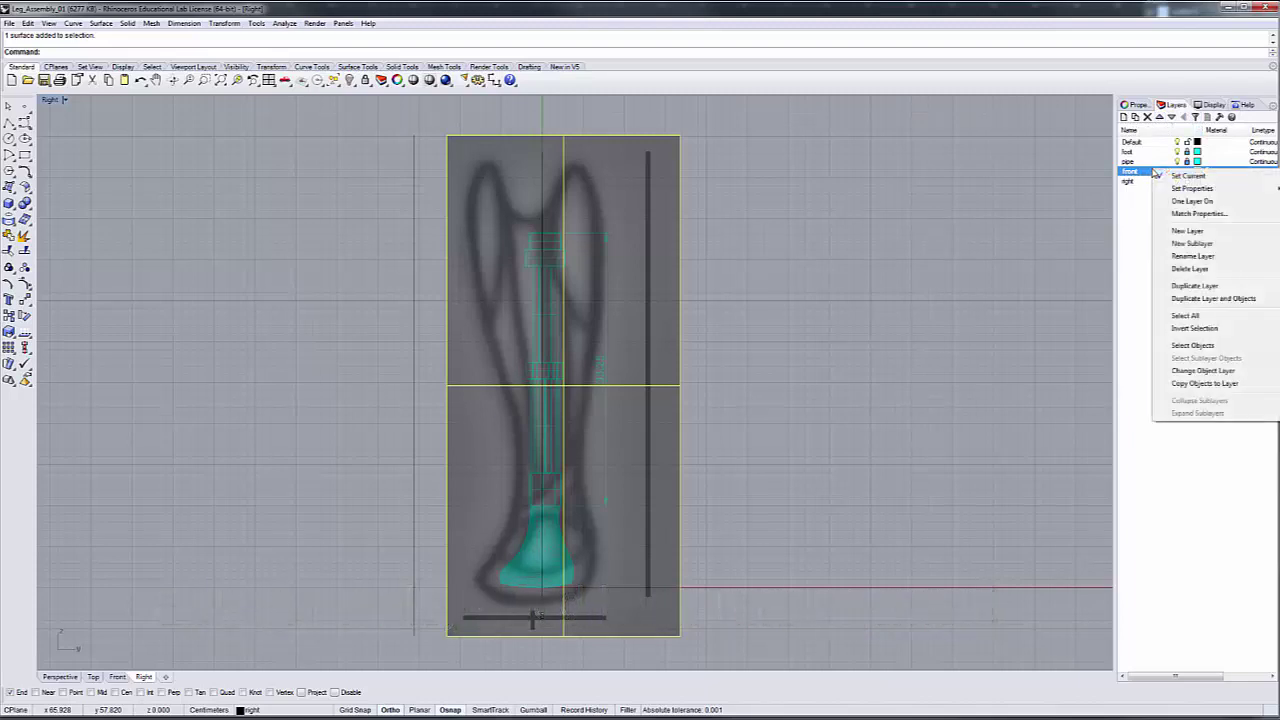
left_click(1210, 370)
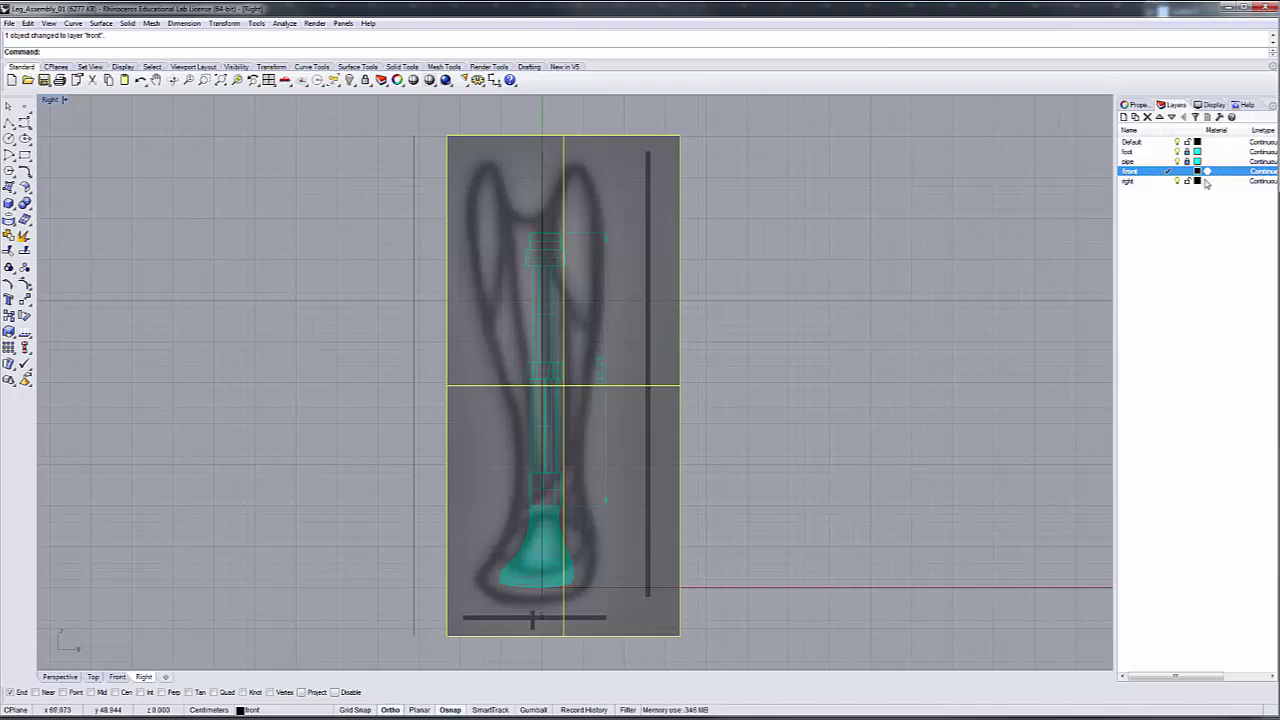
left_click(1162, 142)
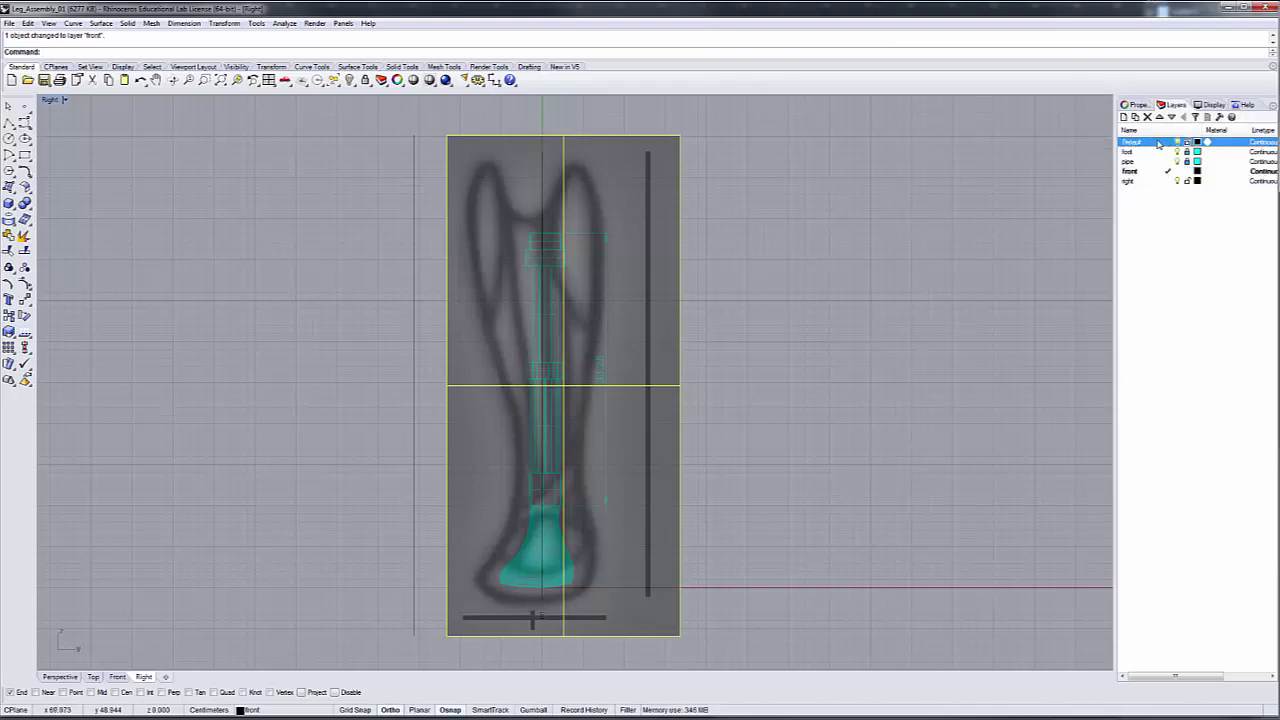
Toggle the front and right layers off and back on to check which picture frame each one controls
left_click(1180, 172)
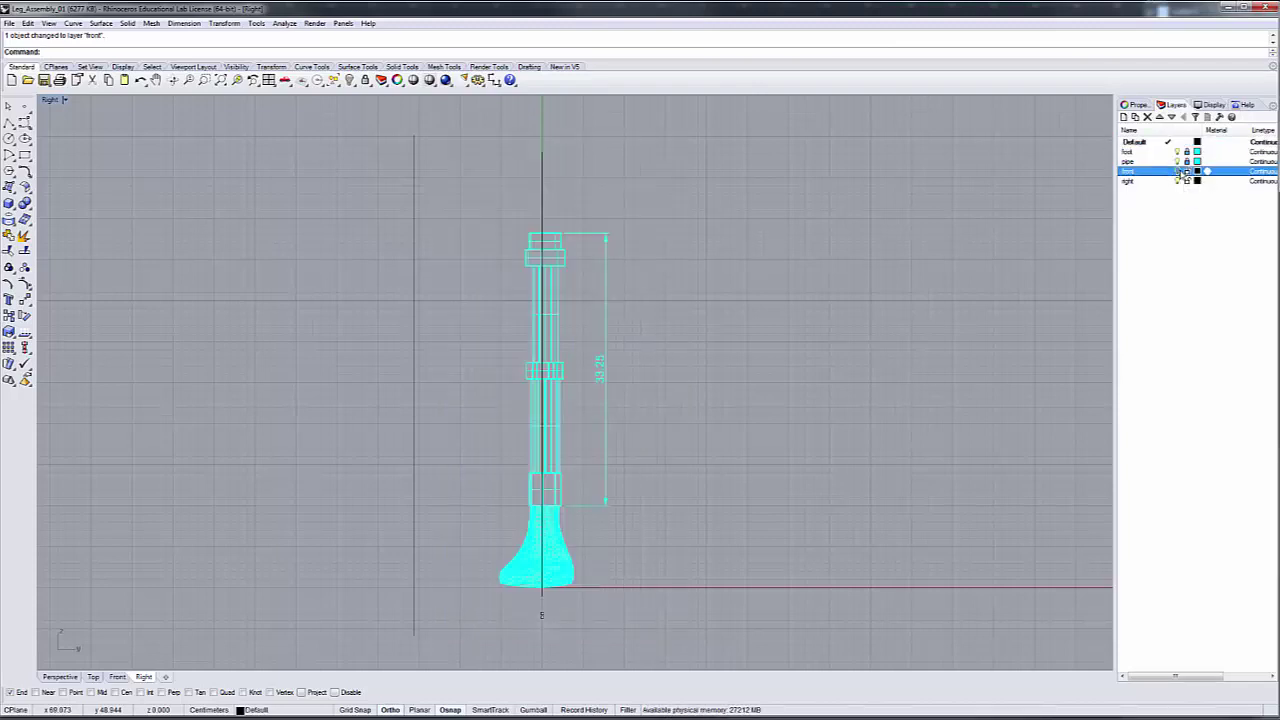
left_click(1178, 172)
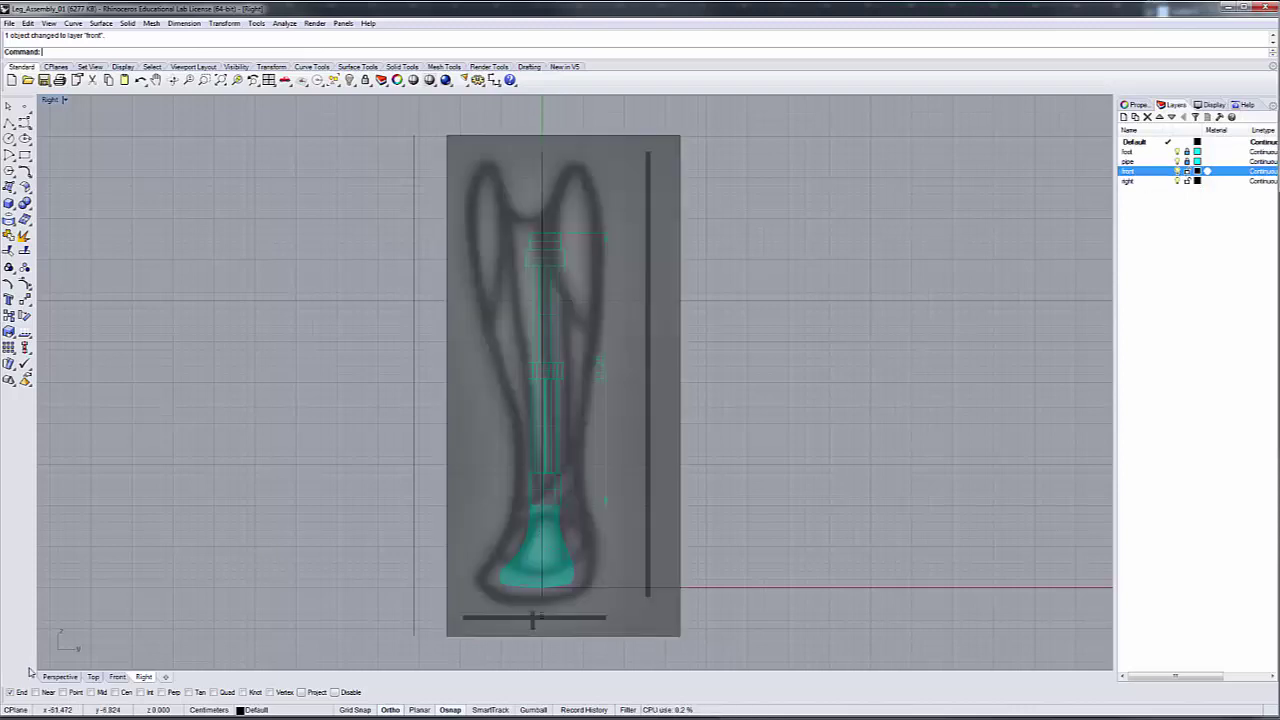
left_click(58, 677)
right_click_drag(614, 477, 846, 319)
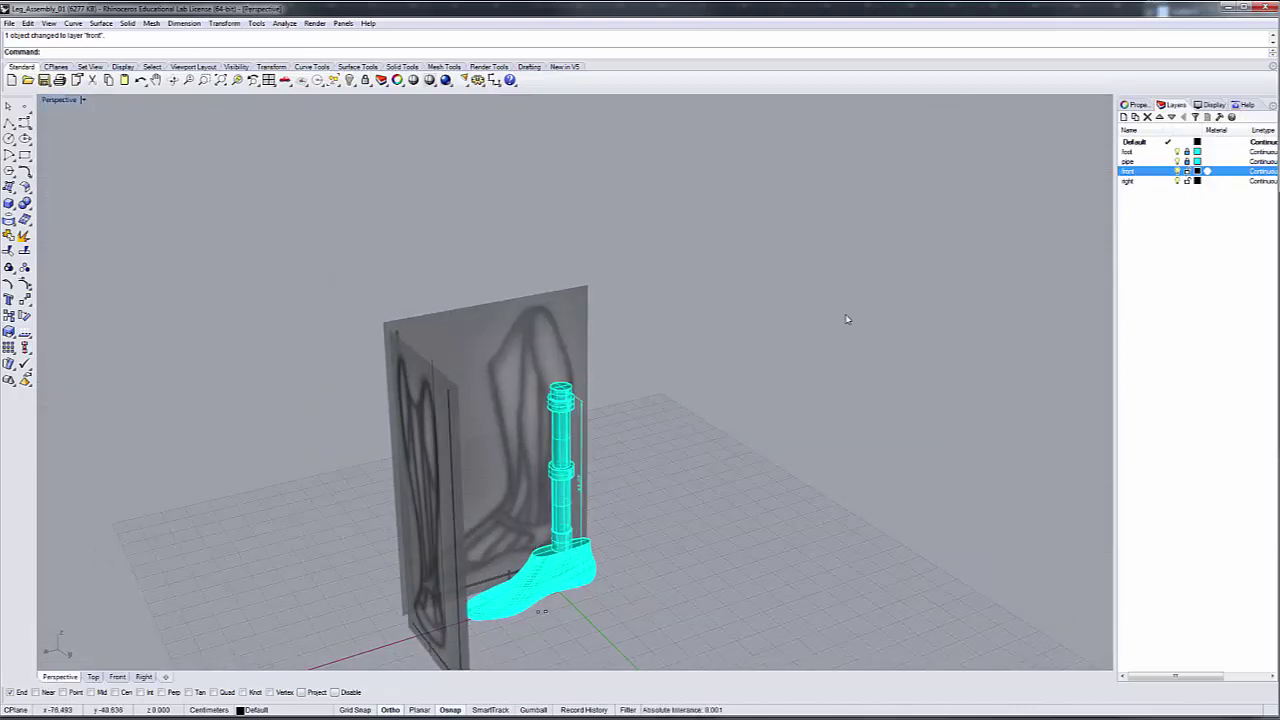
left_click(1178, 182)
left_click(1178, 182)
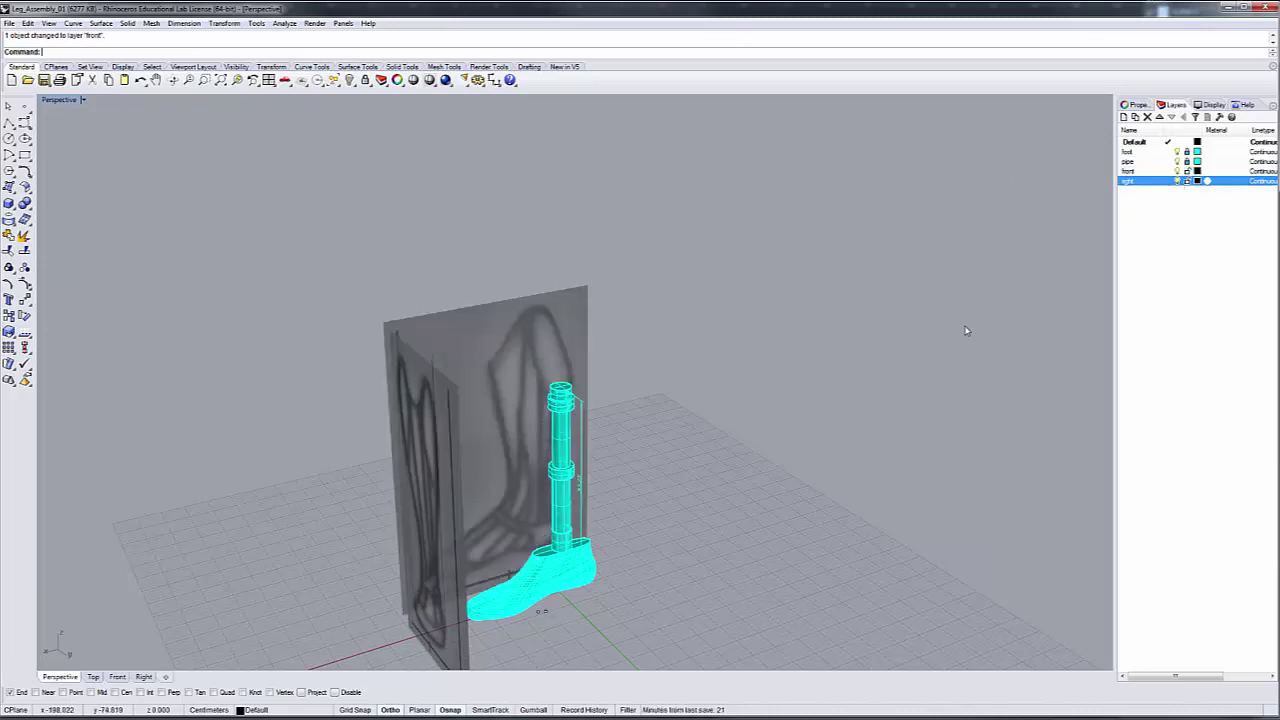
Mirror the front-view picture frame about its own vertical centreline in the Right view, with Copy set to No
right_click_drag(766, 443, 790, 420)
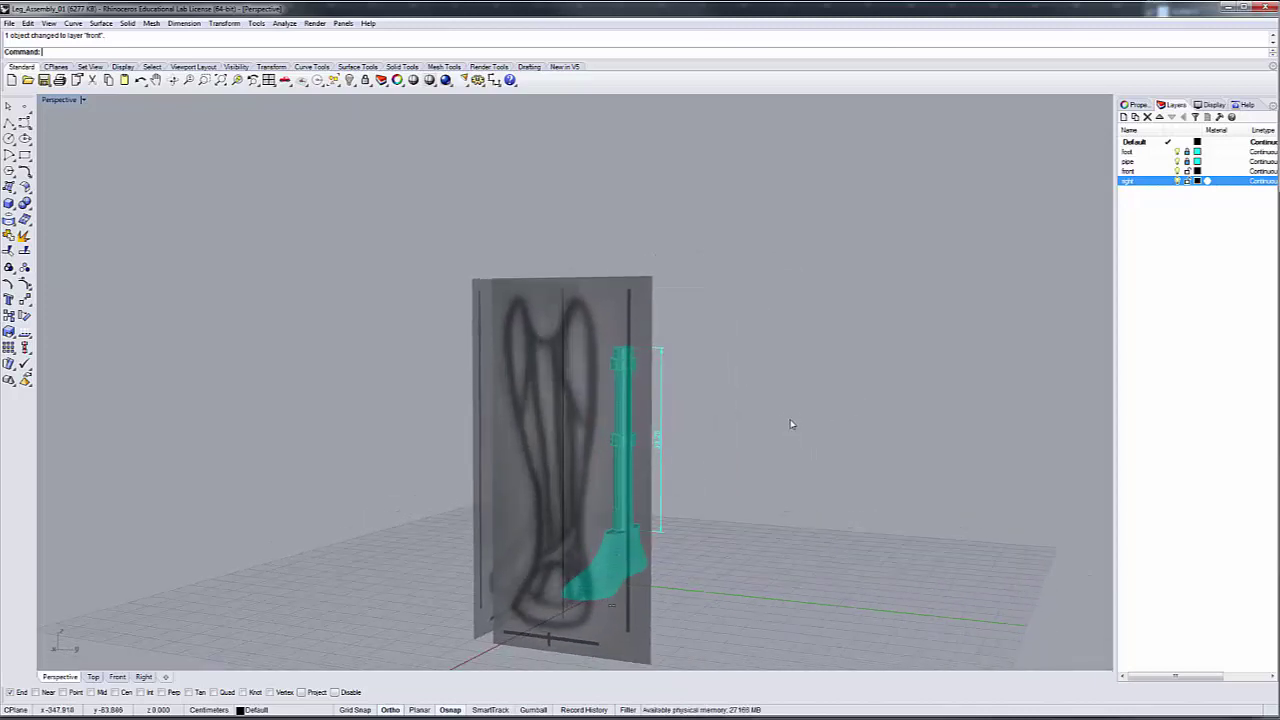
mouse_move(826, 466)
right_mouse_down("shift")
mouse_move(823, 431)
mouse_move(803, 457)
mouse_move(831, 457)
mouse_move(820, 463)
right_mouse_up("shift")
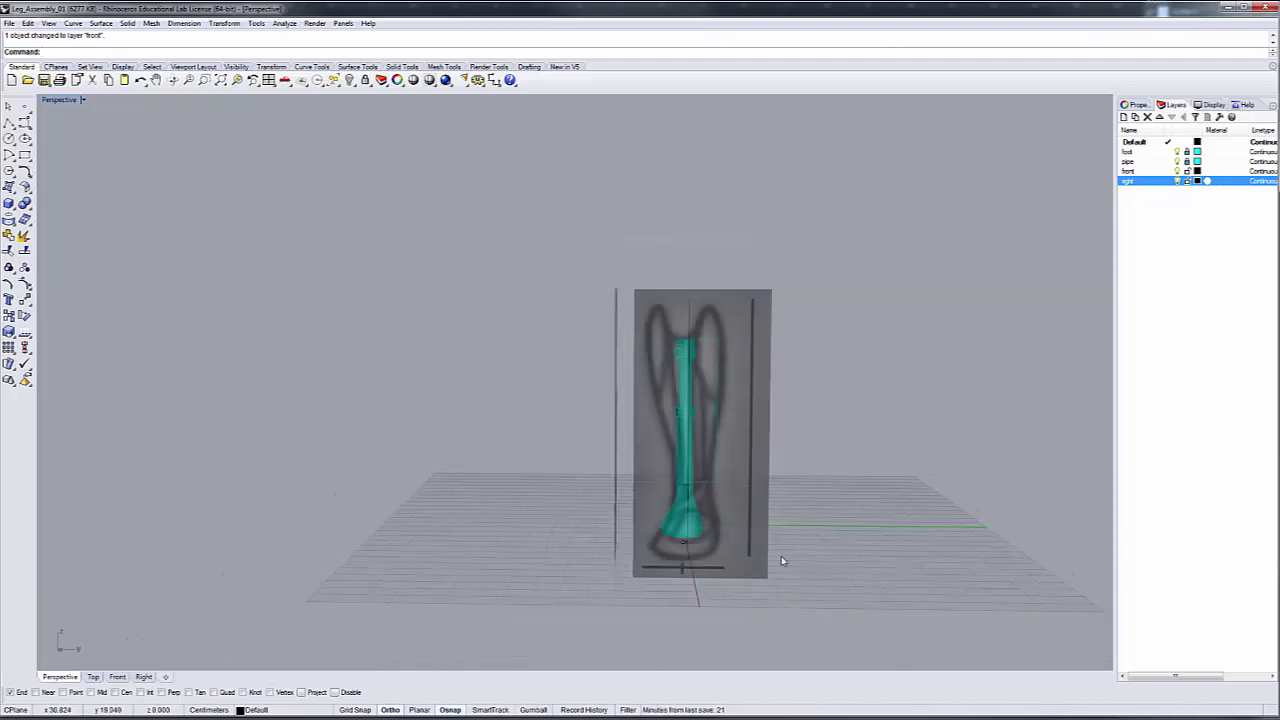
scroll(735, 594, "up", 3)
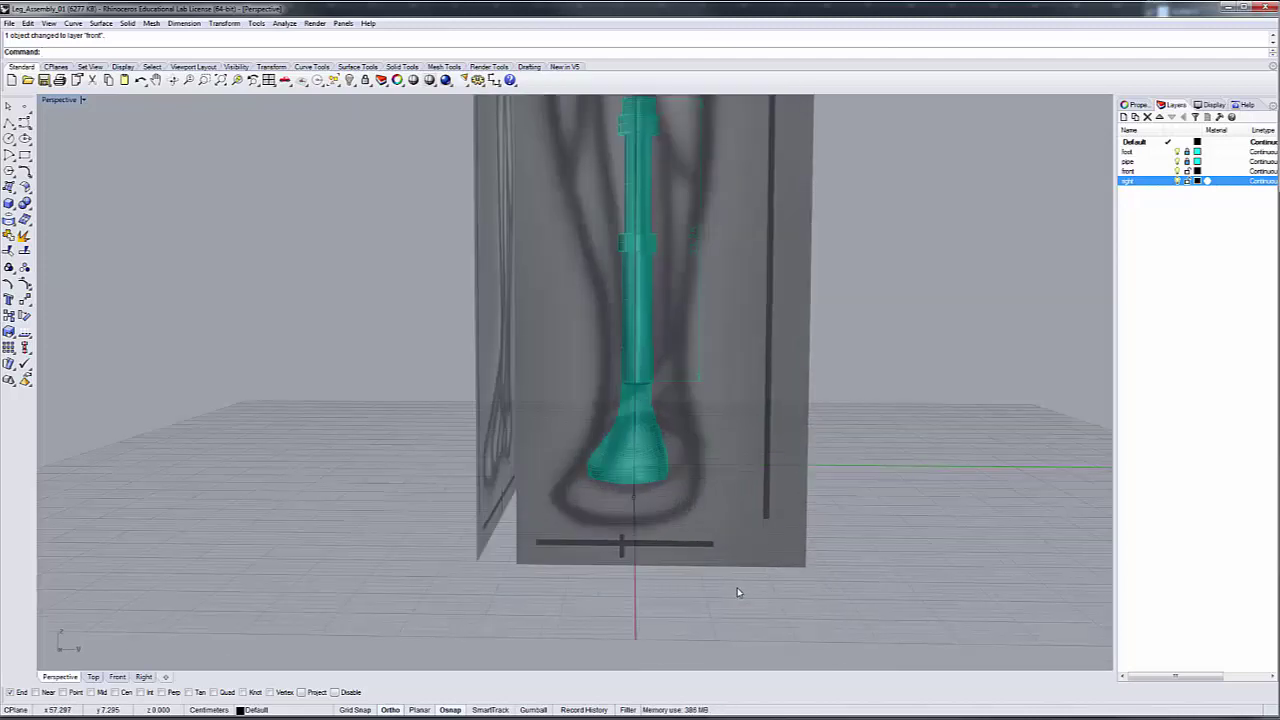
right_click_drag(737, 593, 606, 488)
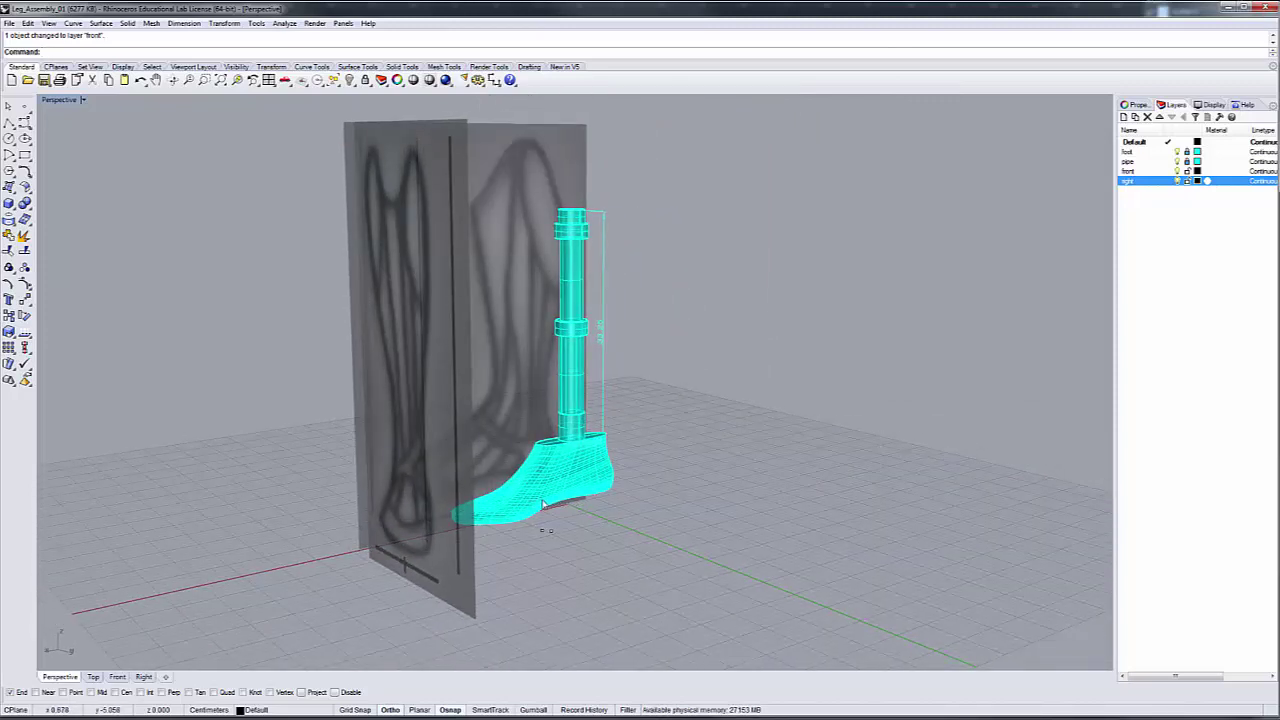
right_click_drag(531, 563, 690, 510)
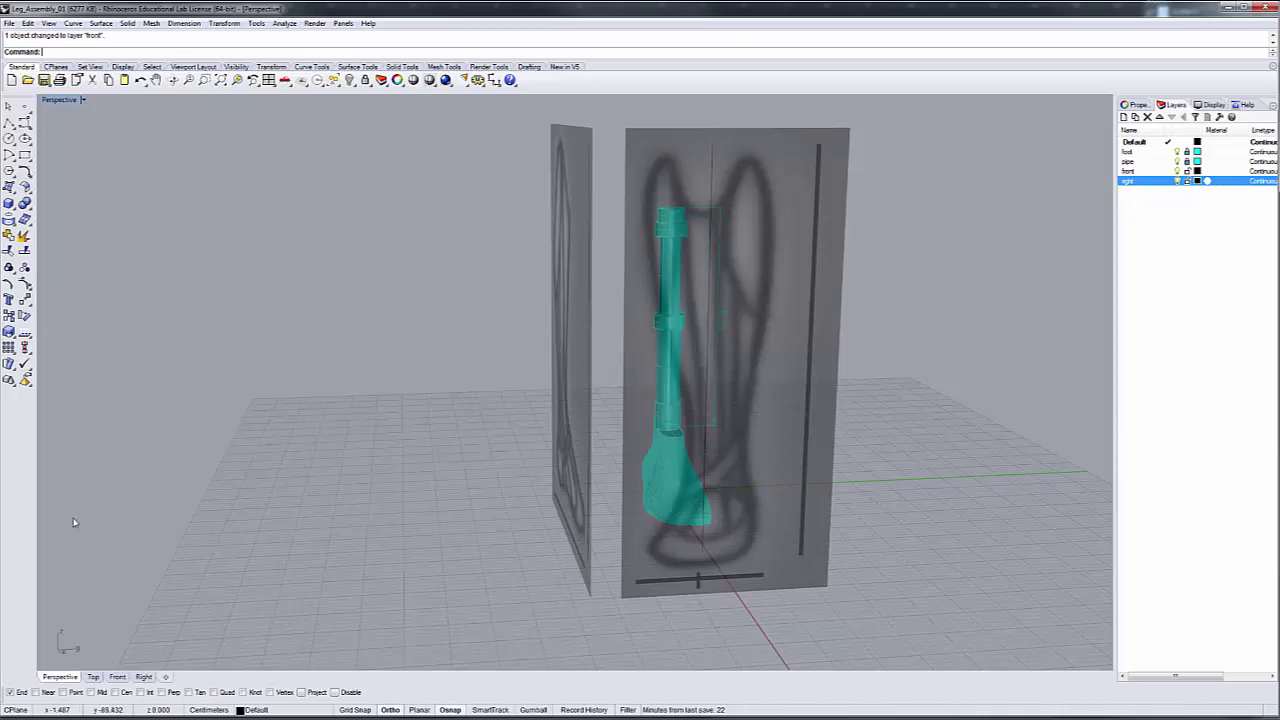
left_click(144, 677)
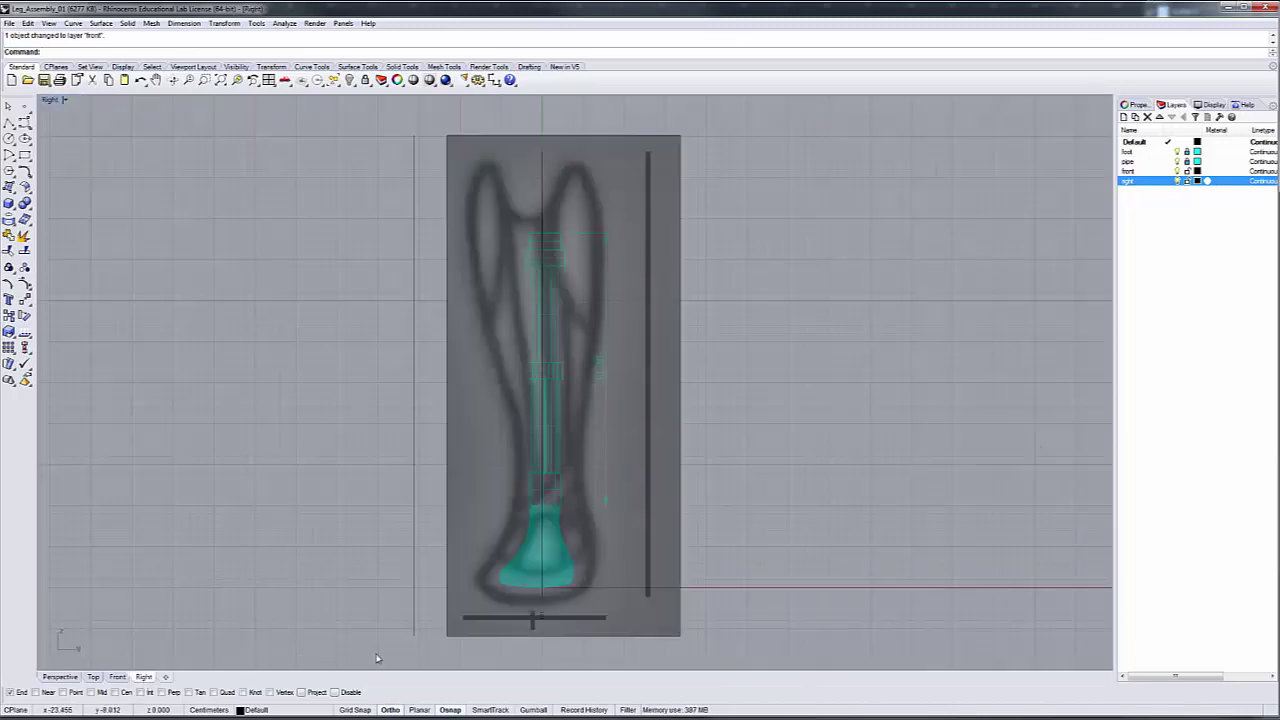
left_click(576, 640)
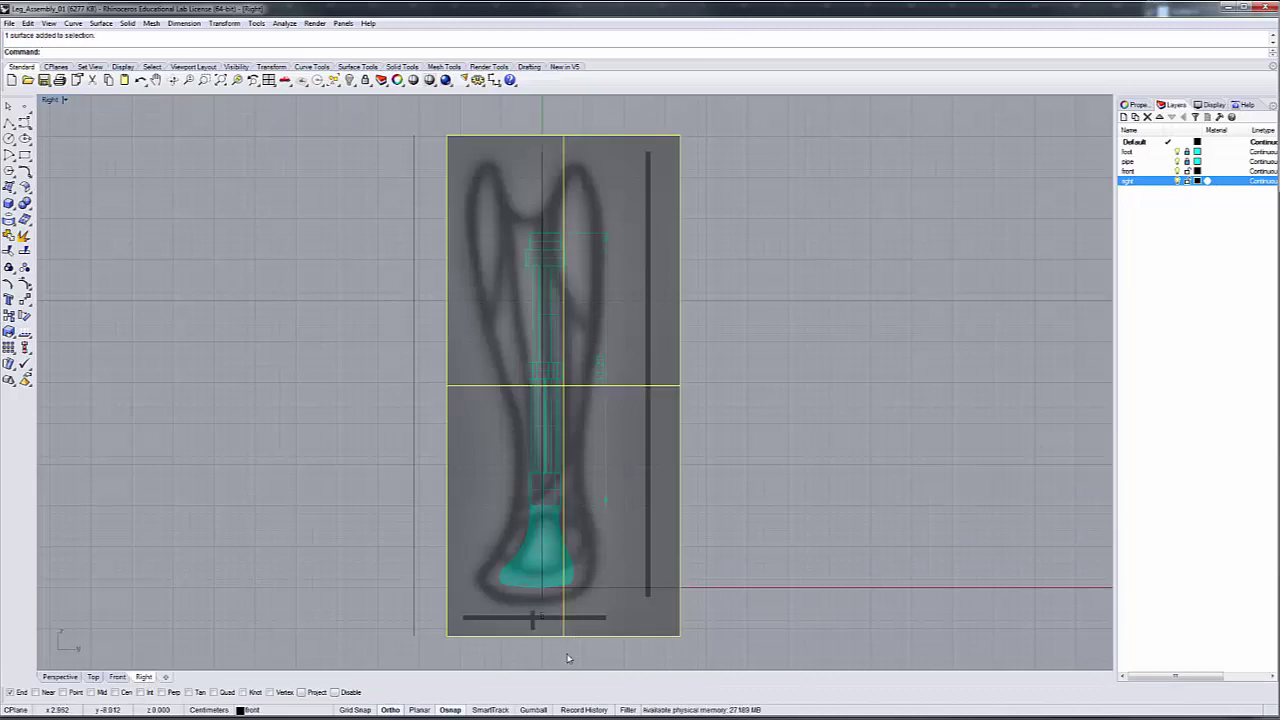
scroll(567, 658, "up", 4)
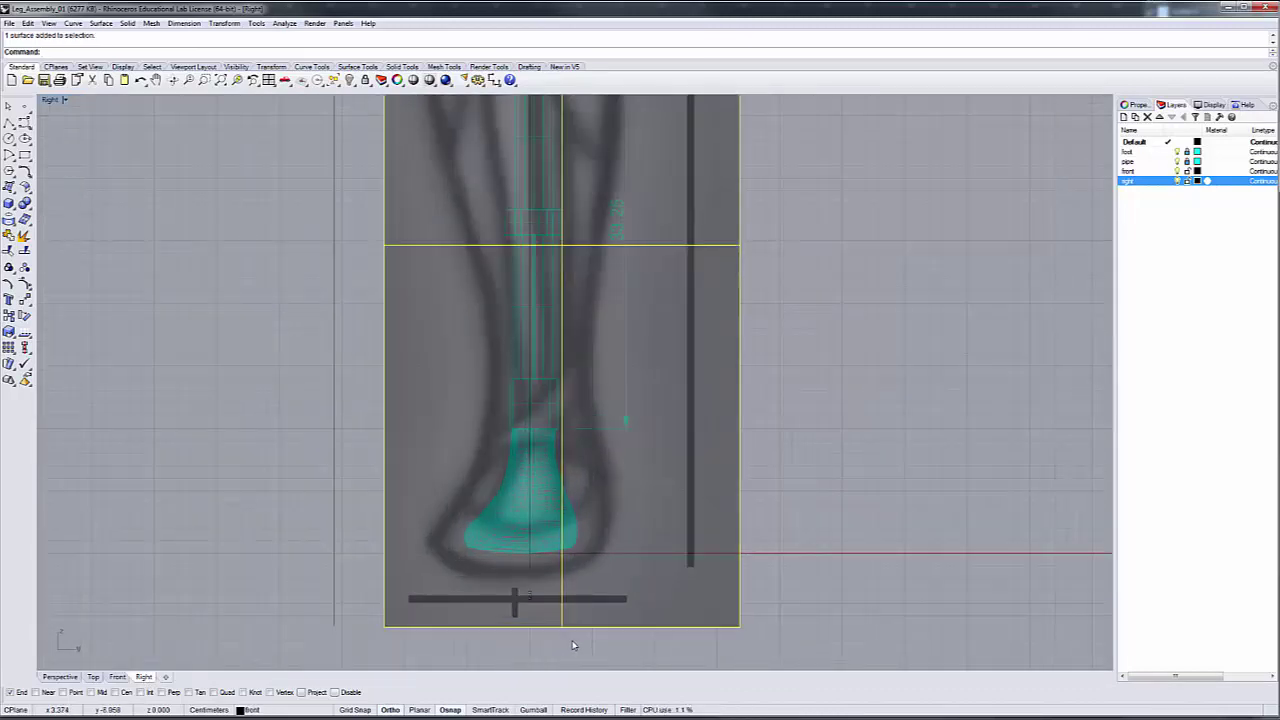
type("irror")
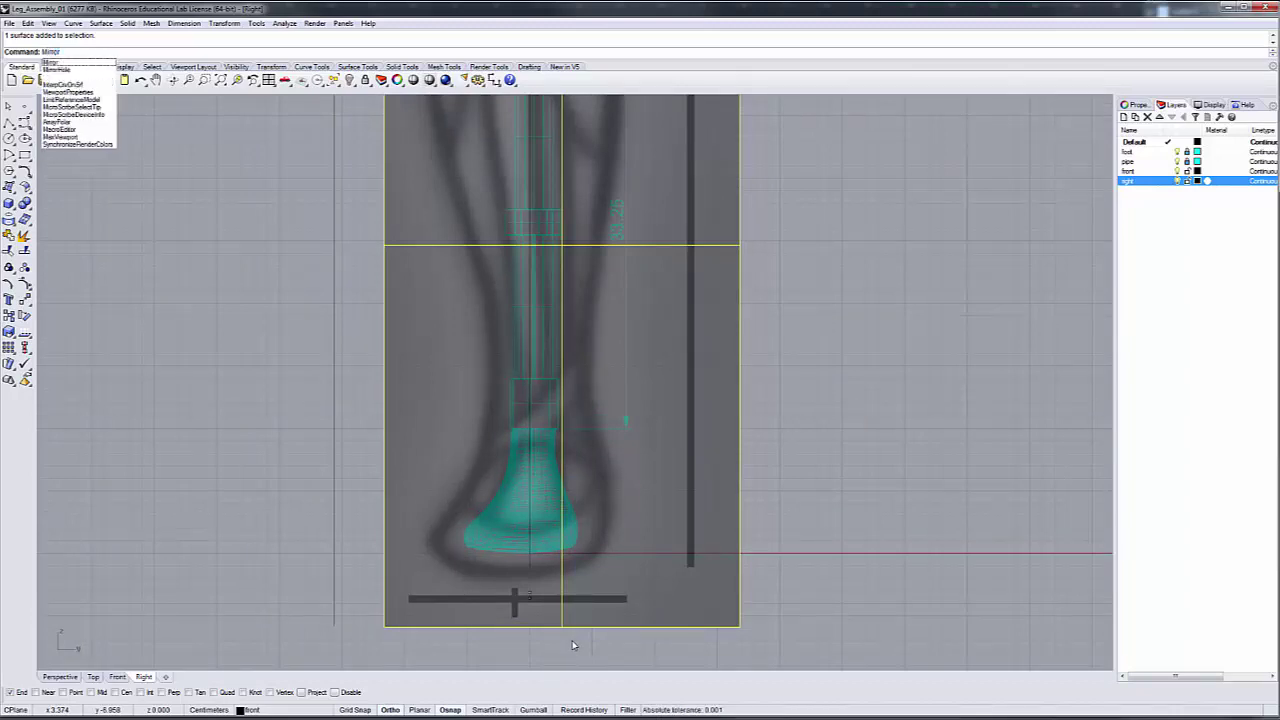
key("Return")
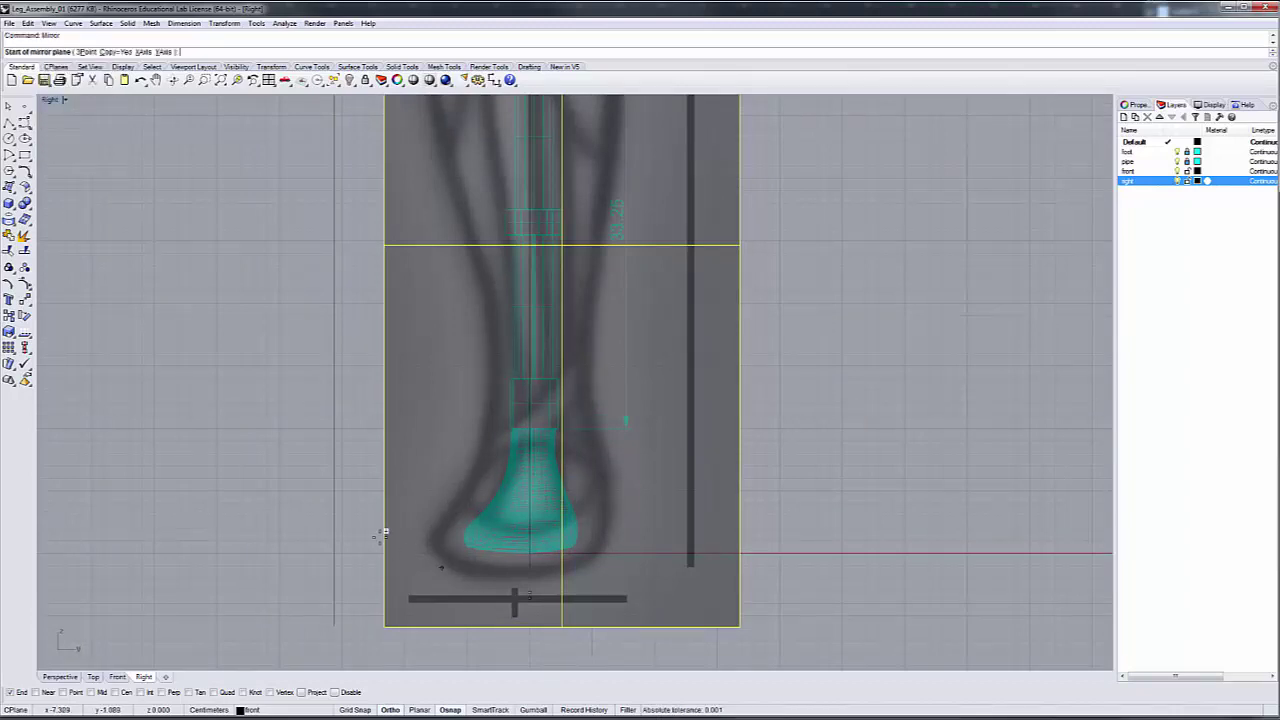
left_click(118, 51)
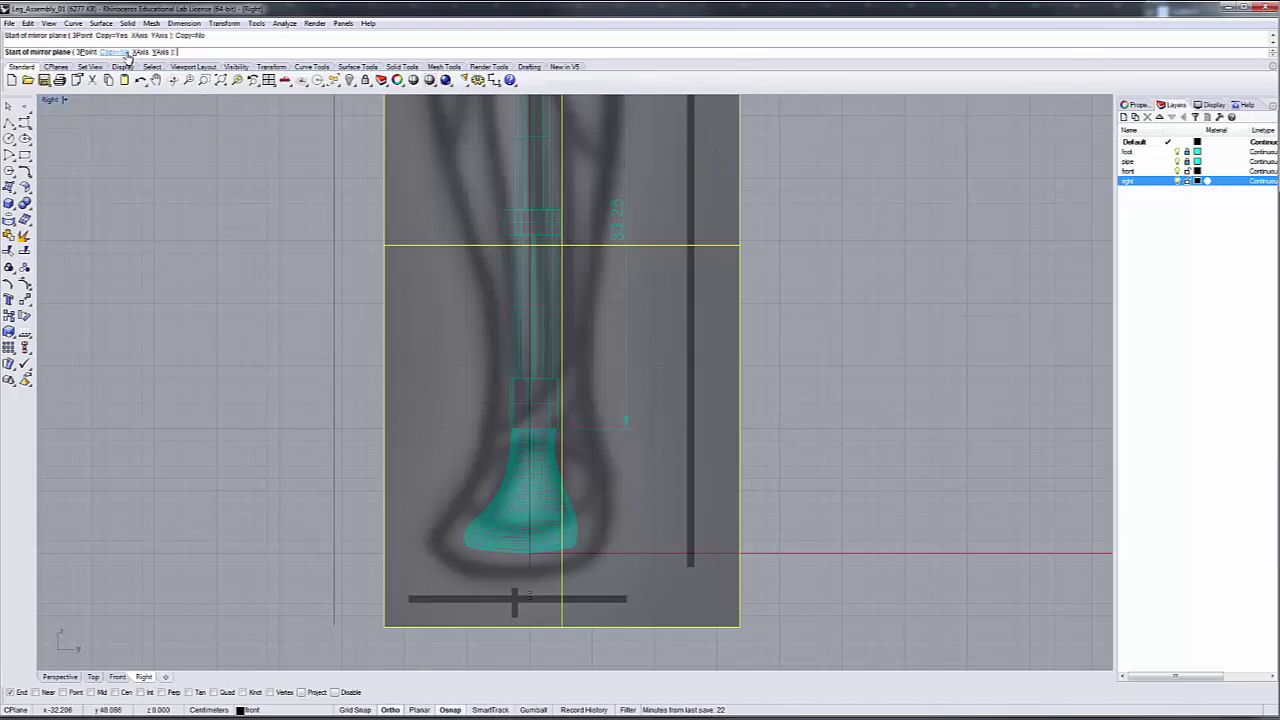
left_click(562, 627)
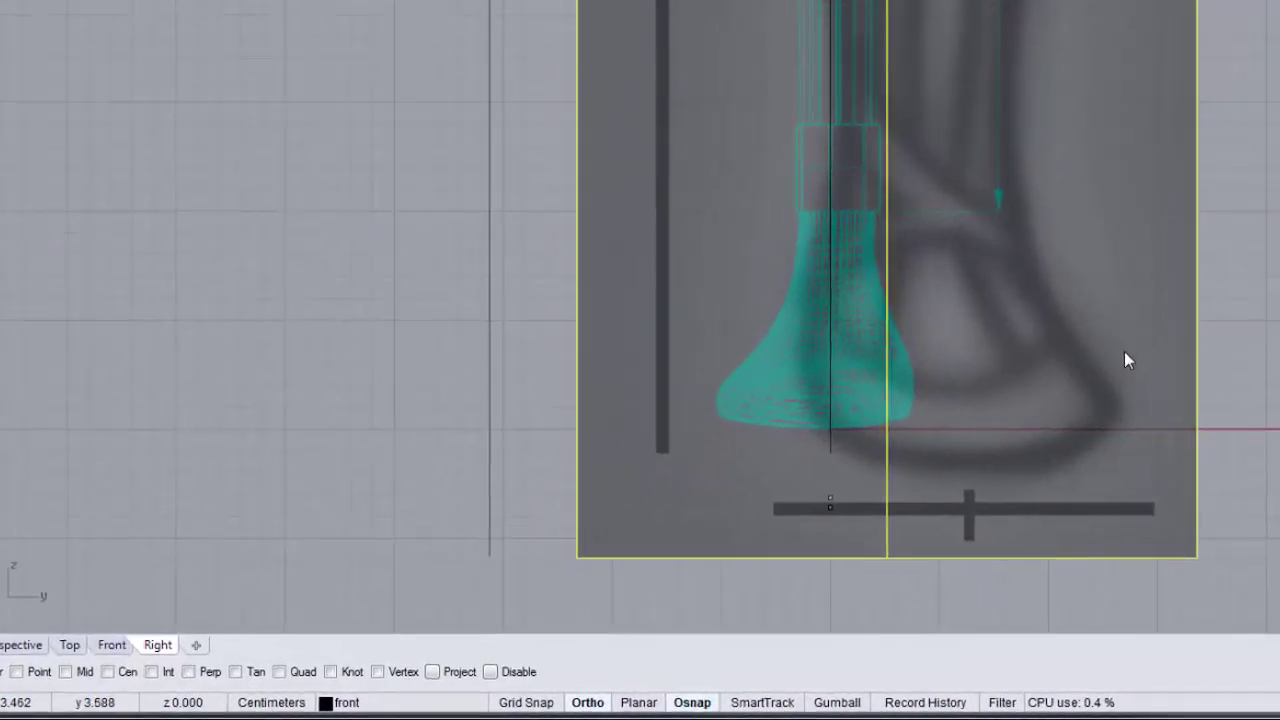
Move the mirrored front-view picture frame sideways in the Right view so its ankle outline surrounds the prosthetic leg, and check it in Perspective
left_click_drag(1126, 351, 1017, 343)
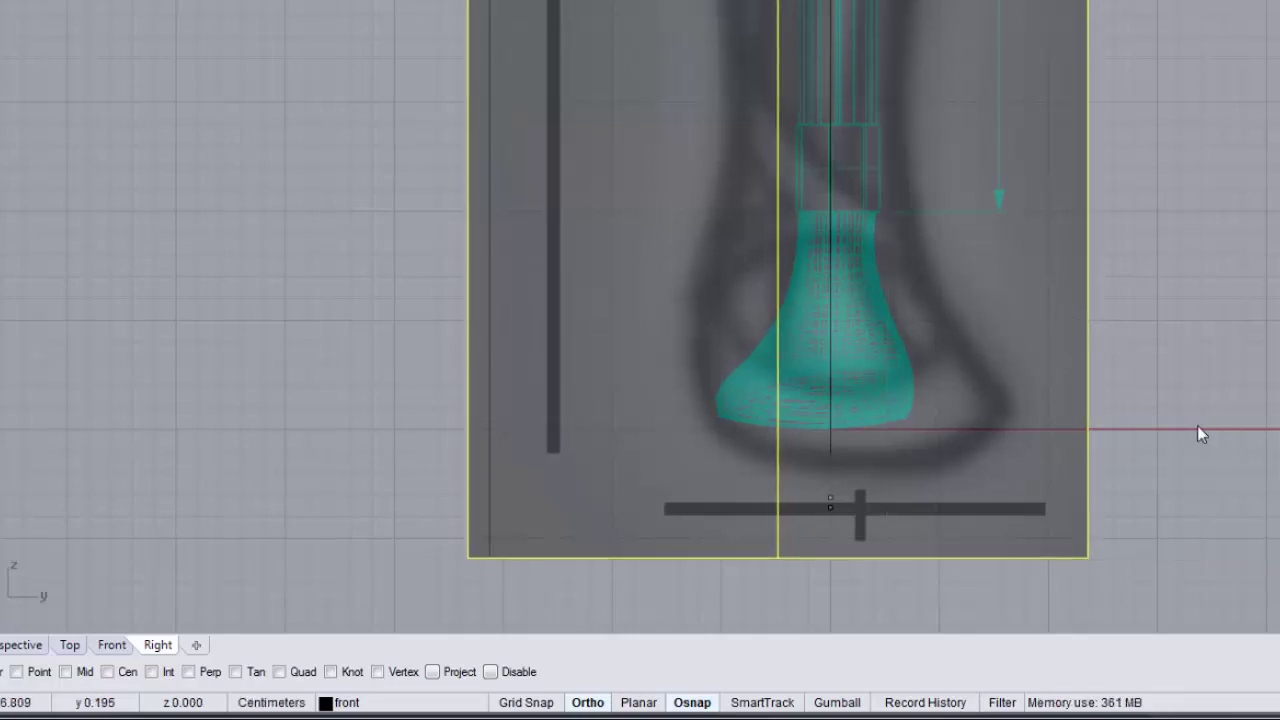
scroll(1197, 425, "down", 2)
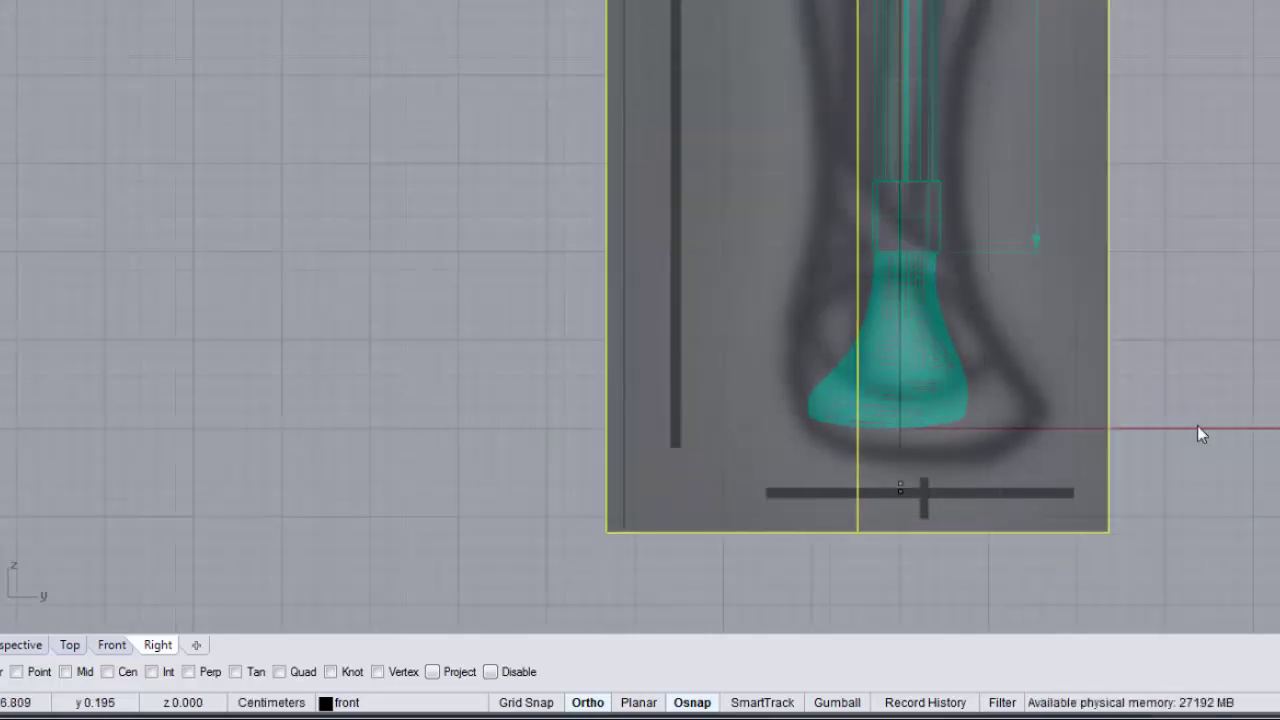
scroll(1219, 376, "down", 2)
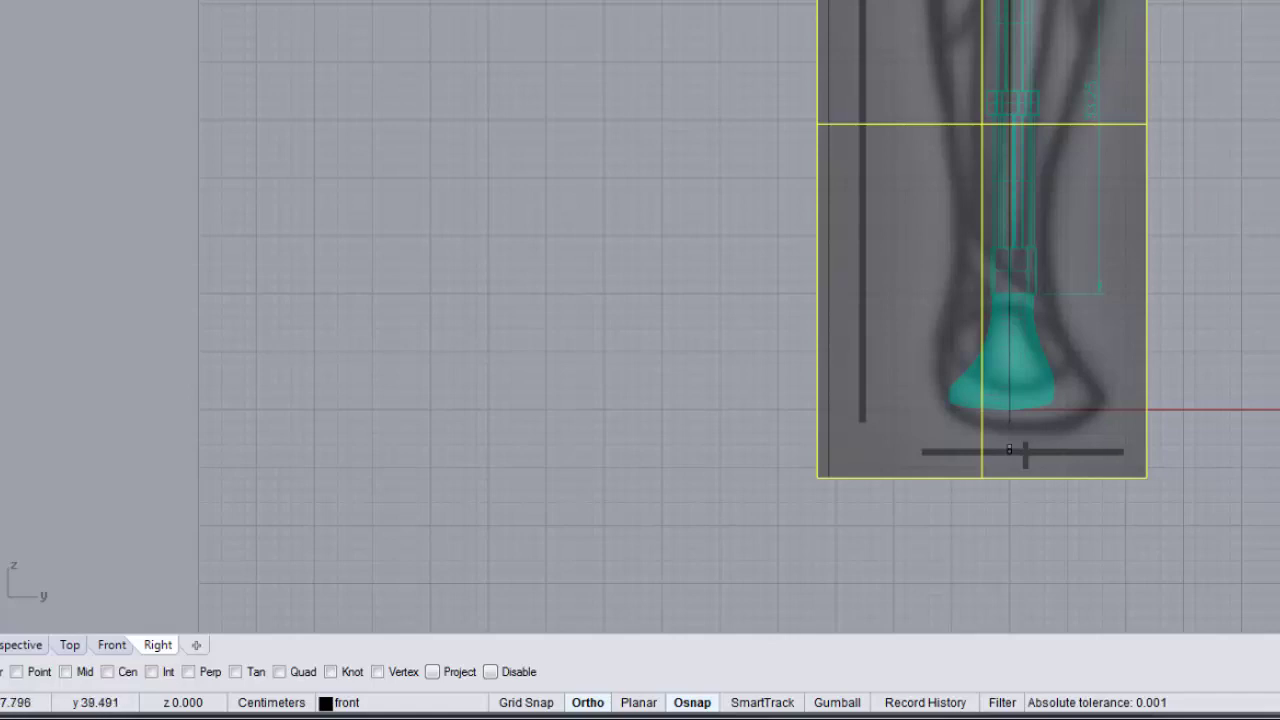
left_click(34, 650)
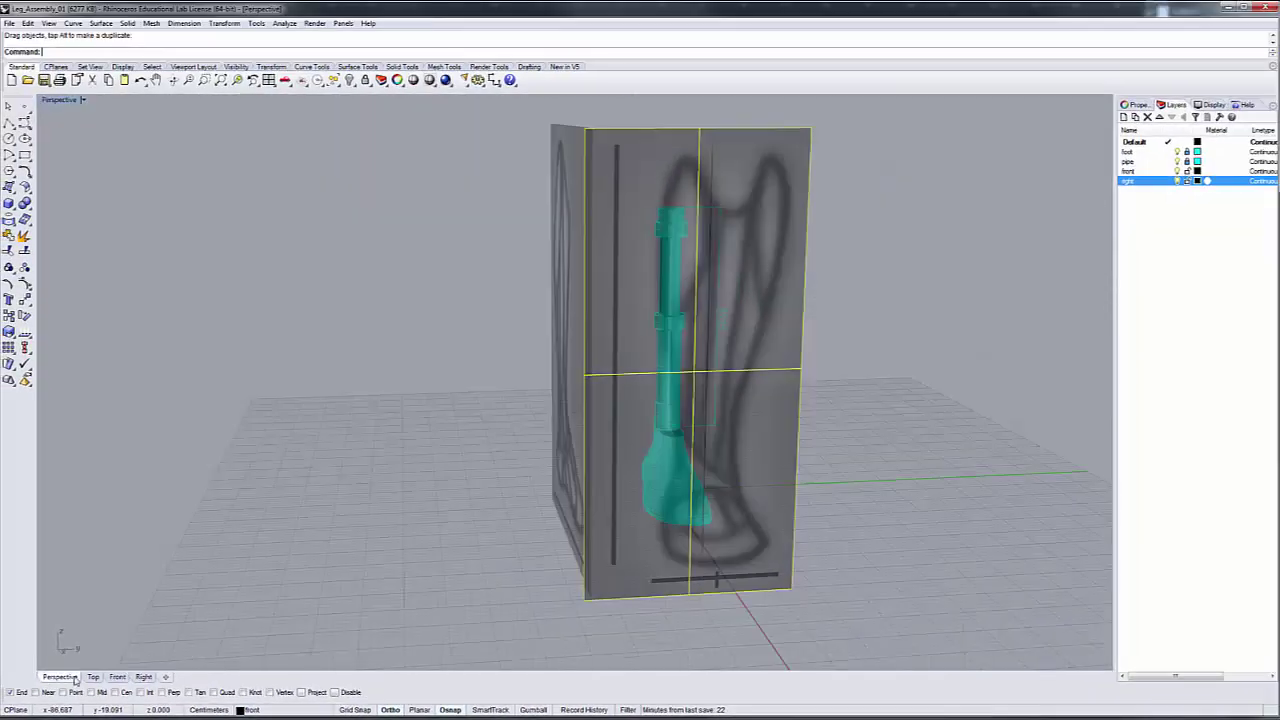
right_click_drag(1043, 394, 815, 388)
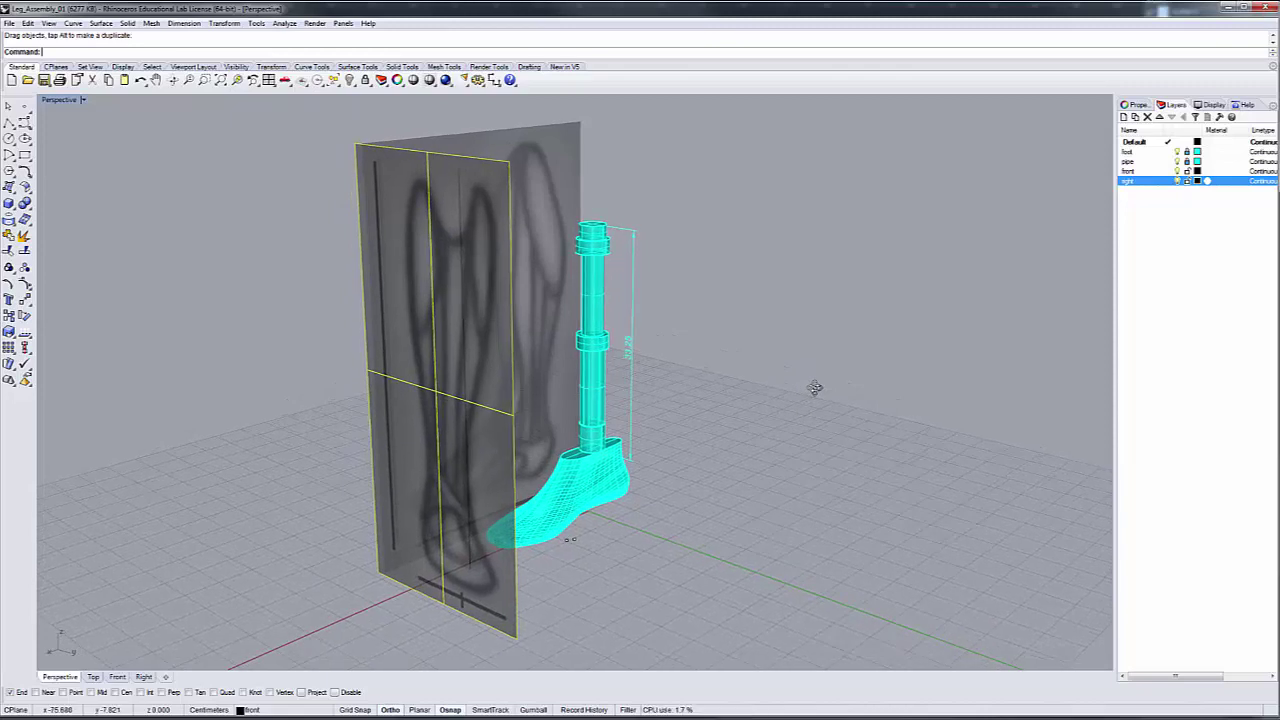
left_click(815, 390)
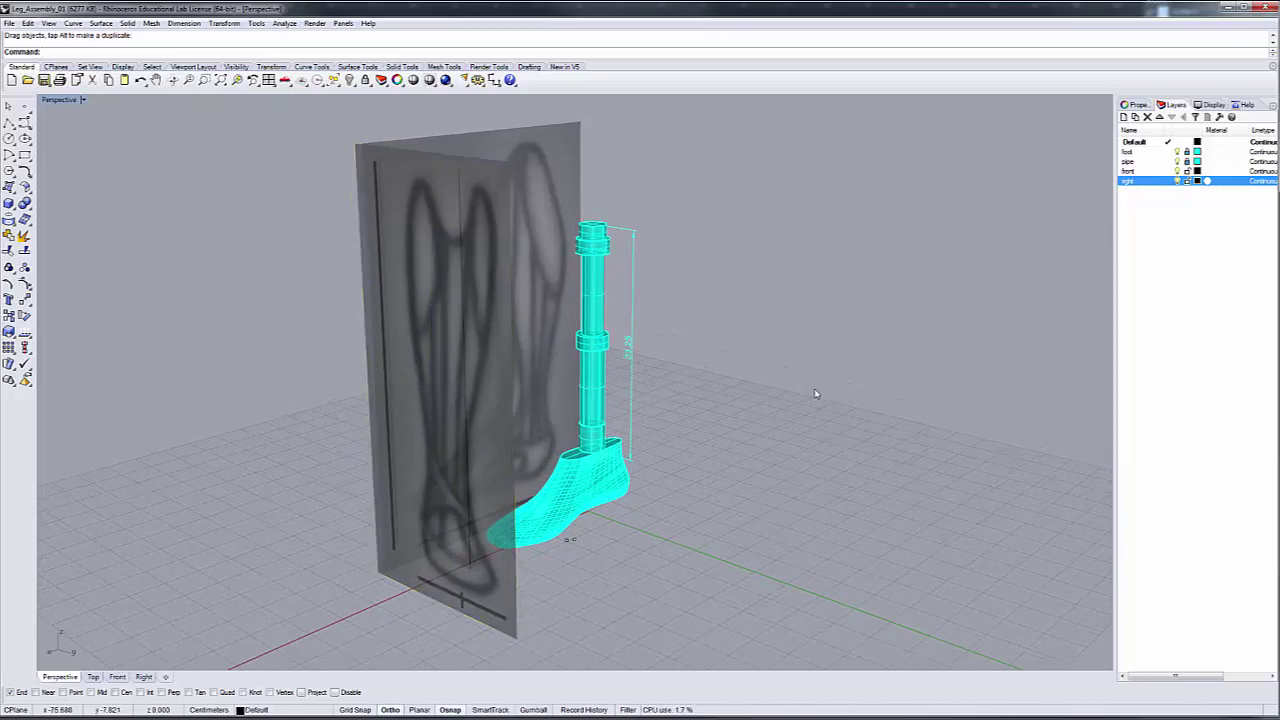